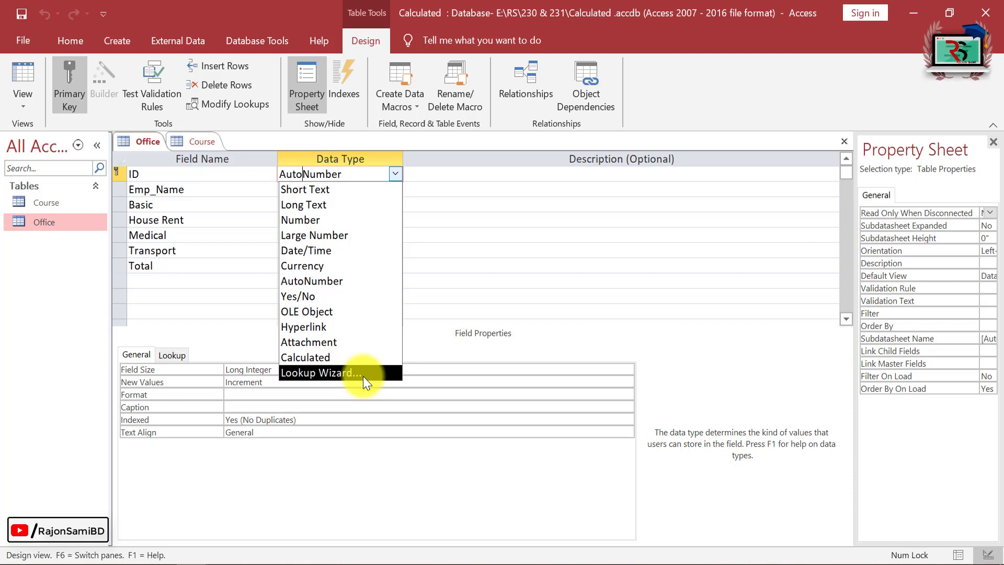
Close the previous database and start a new blank database named Lookup Wizard1.
{"action": "left_click", "coordinate": [156, 287]}
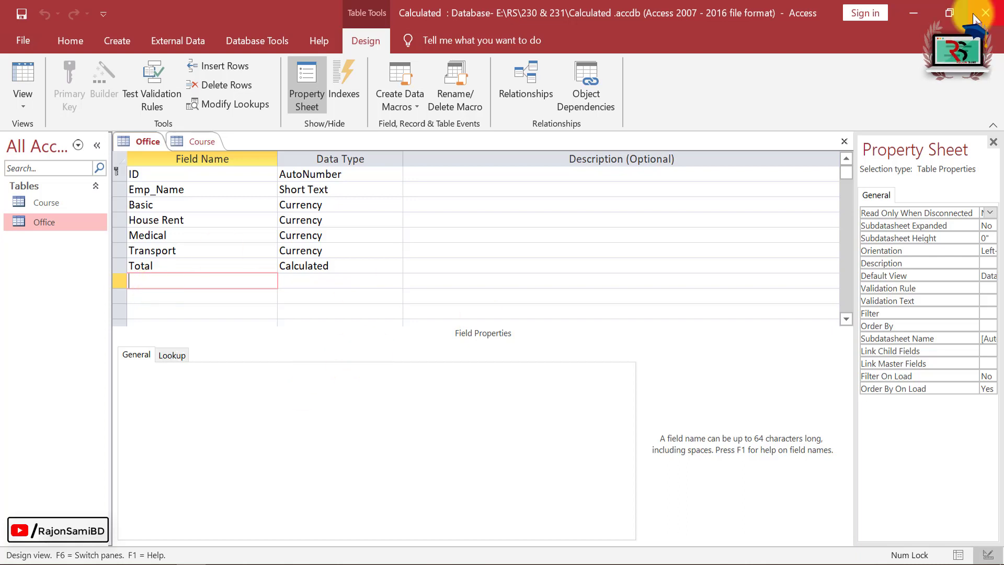
{"action": "left_click", "coordinate": [990, 15]}
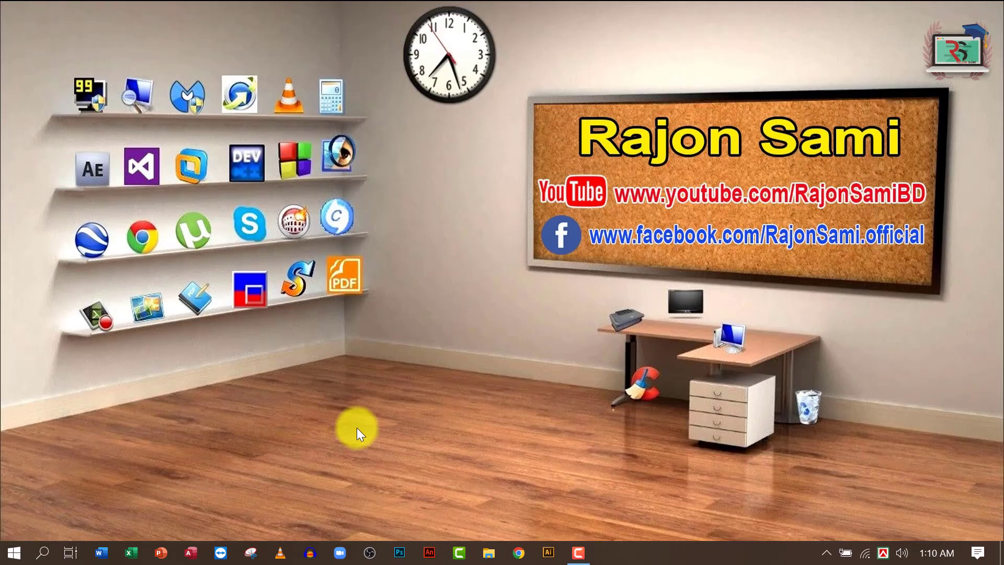
{"action": "left_click", "coordinate": [191, 552]}
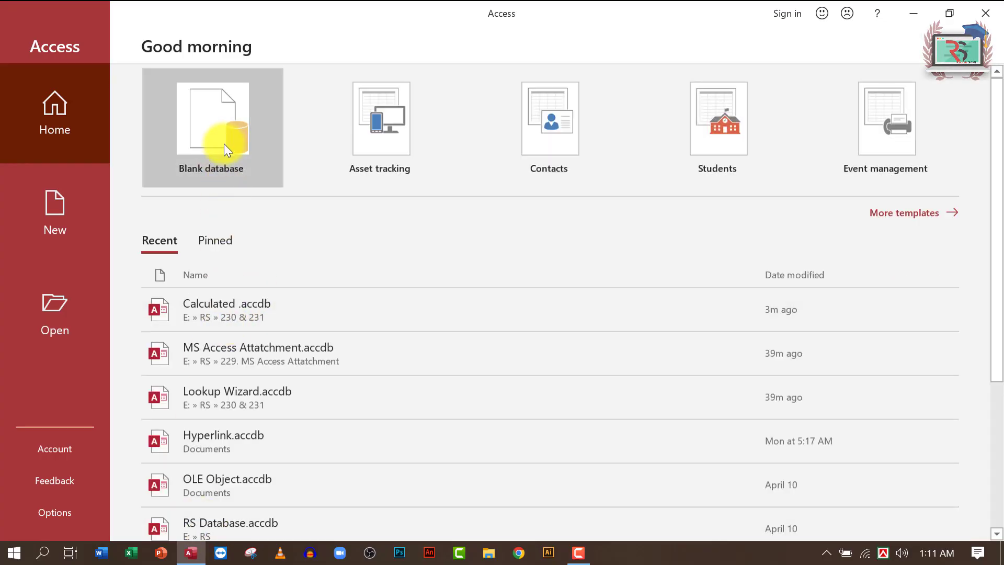
{"action": "left_click", "coordinate": [226, 148]}
{"action": "left_click_drag", "start_coordinate": [695, 161], "coordinate": [589, 159]}
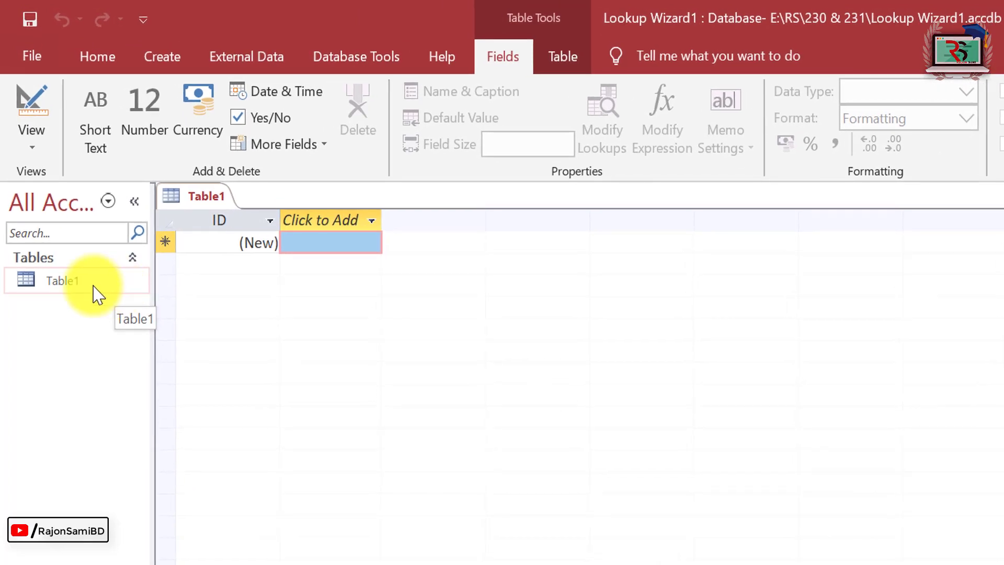
Save Table1 as Stu_Info and open it in design view.
{"action": "left_click", "coordinate": [76, 286]}
{"action": "right_click", "coordinate": [76, 286]}
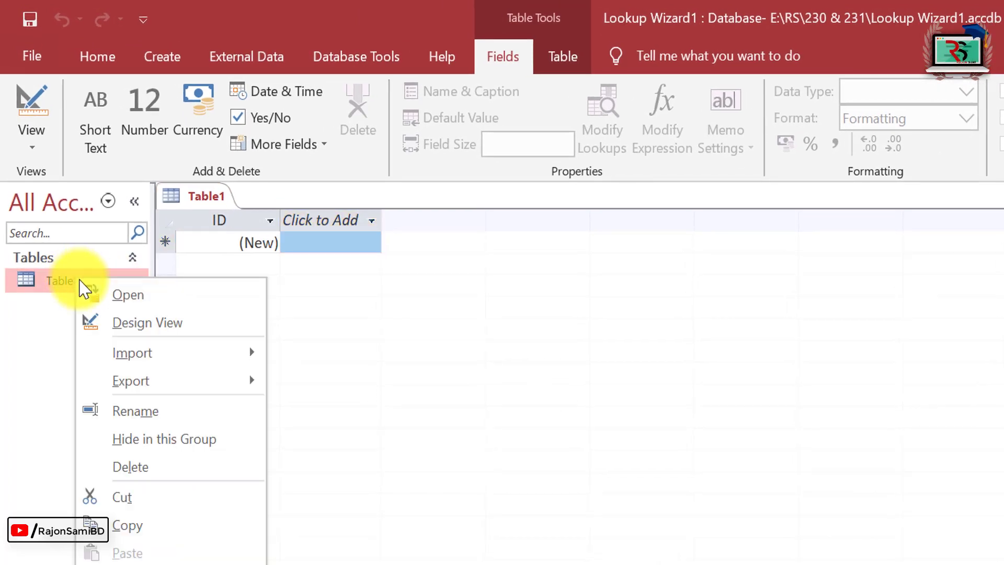
{"action": "left_click", "coordinate": [173, 330]}
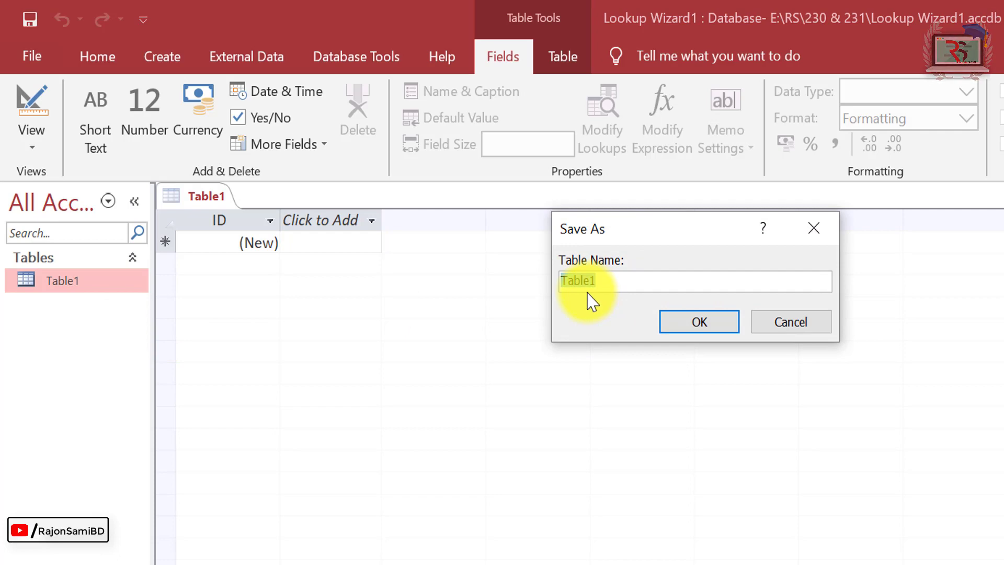
{"action": "type", "text": "Stu_Info"}
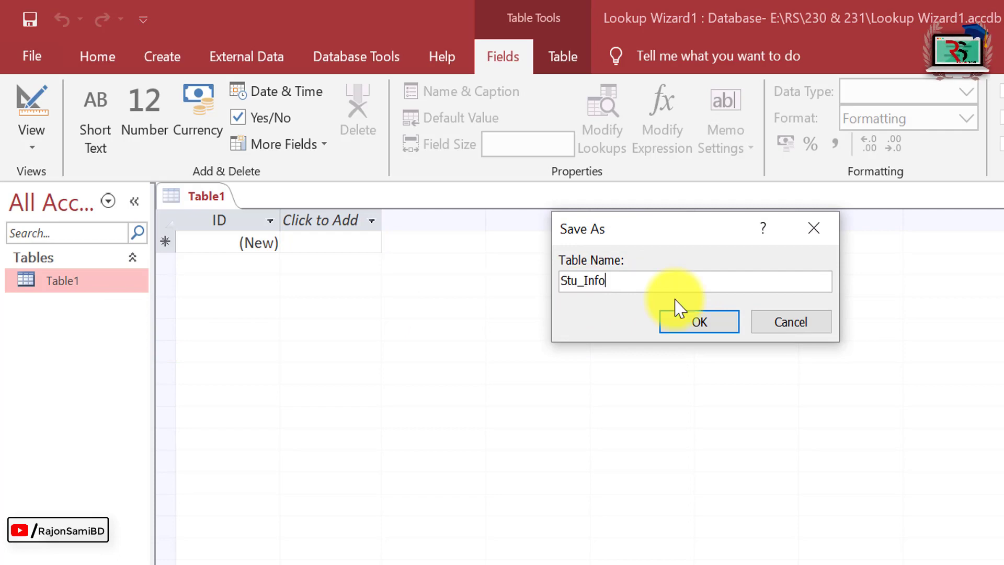
{"action": "left_click", "coordinate": [703, 328]}
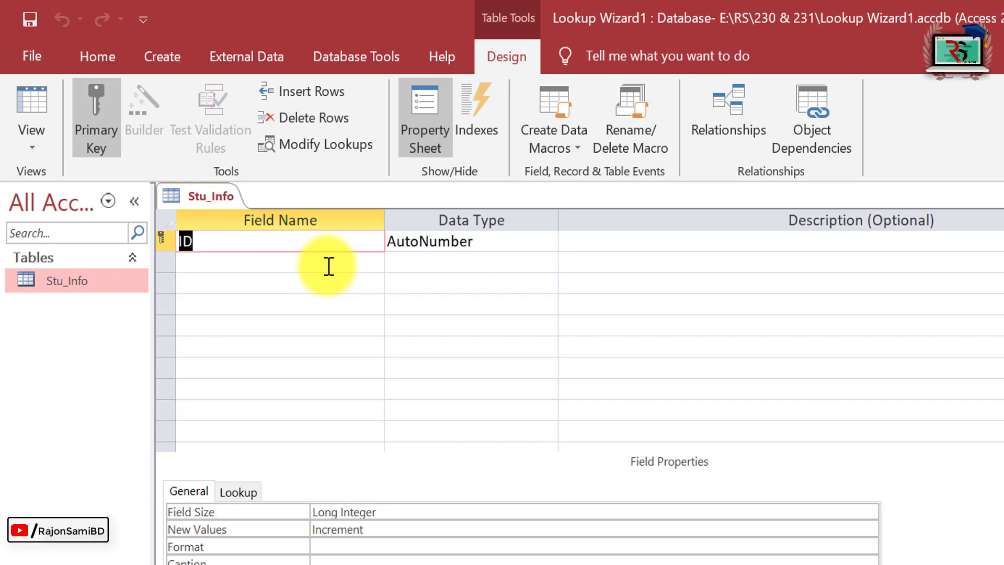
Enter Student Name, Batch and Course as new field names below ID, keeping Short Text.
{"action": "key", "text": "Tab"}
{"action": "key", "text": "Tab"}
{"action": "key", "text": "Tab"}
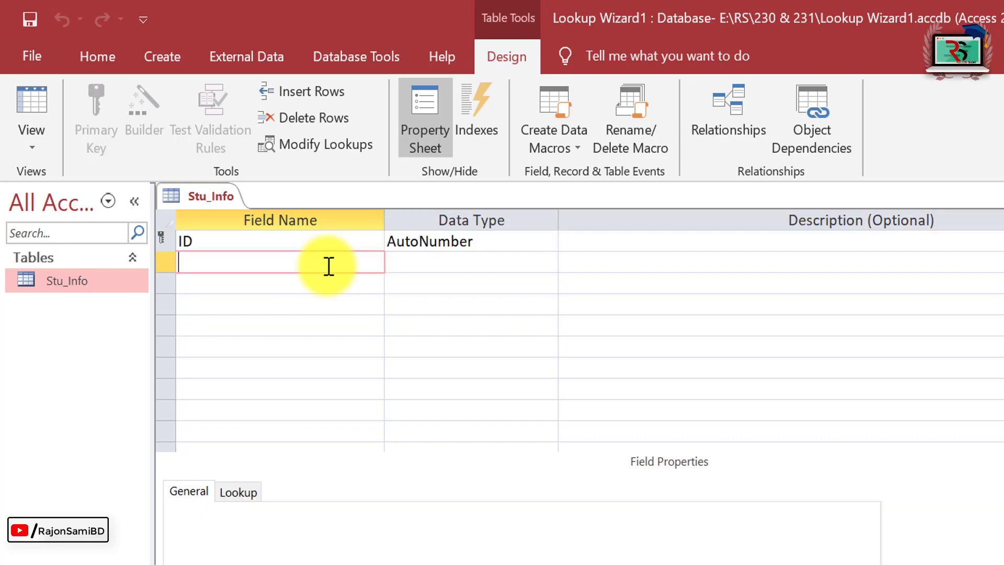
{"action": "type", "text": "Student Name"}
{"action": "key", "text": "Tab"}
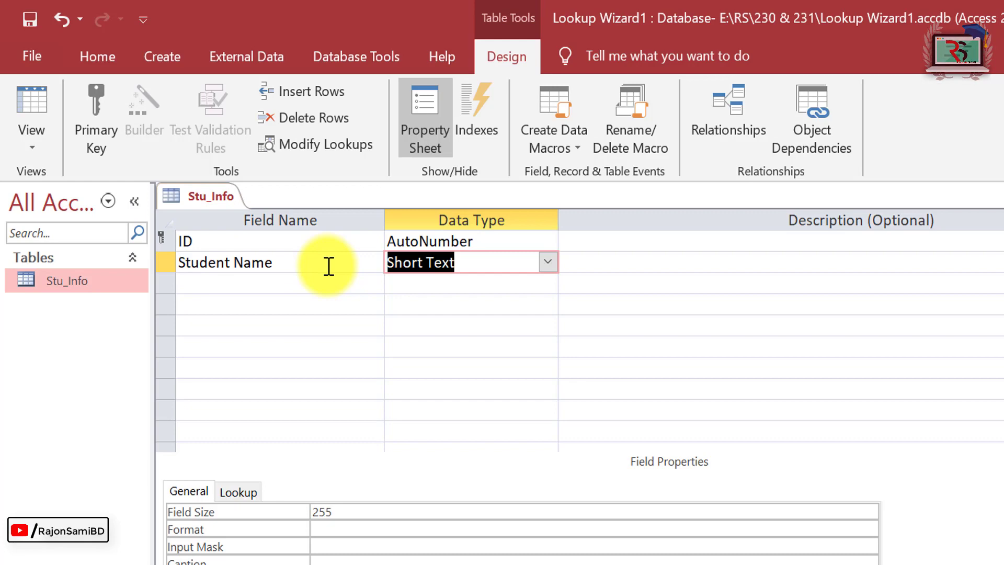
{"action": "key", "text": "Tab"}
{"action": "key", "text": "Tab"}
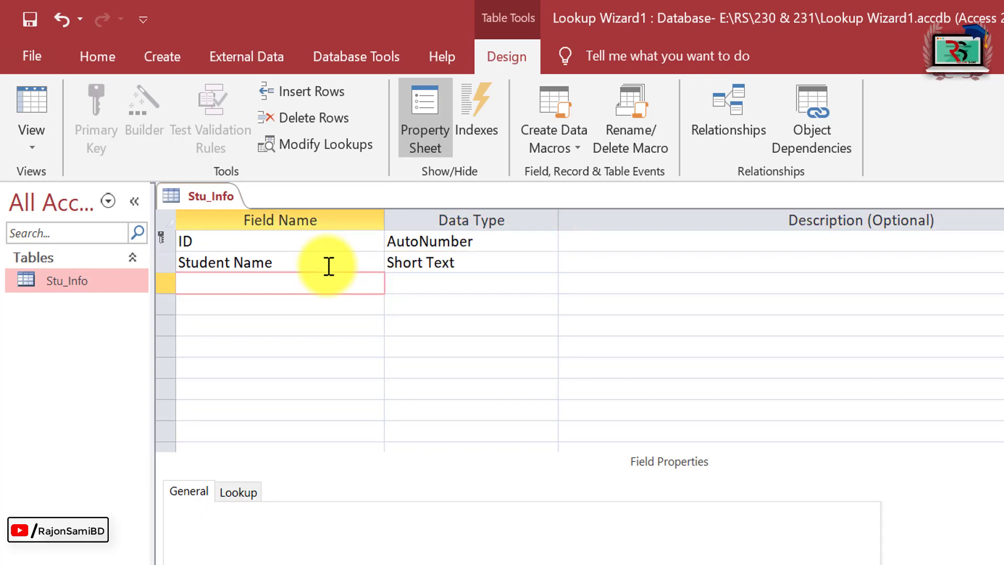
{"action": "type", "text": "Batch"}
{"action": "key", "text": "Tab"}
{"action": "key", "text": "Tab"}
{"action": "key", "text": "Tab"}
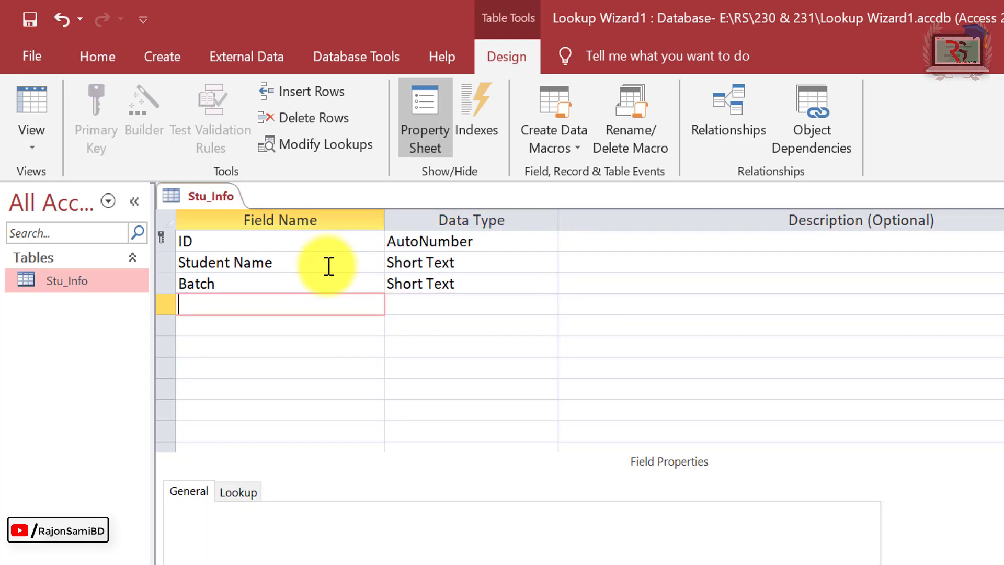
{"action": "type", "text": "Course"}
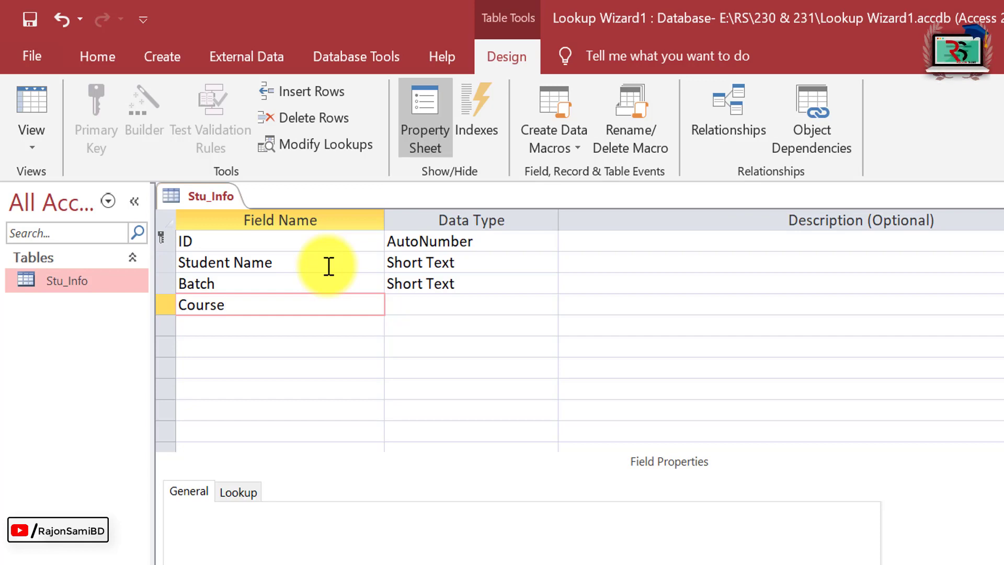
{"action": "key", "text": "Tab"}
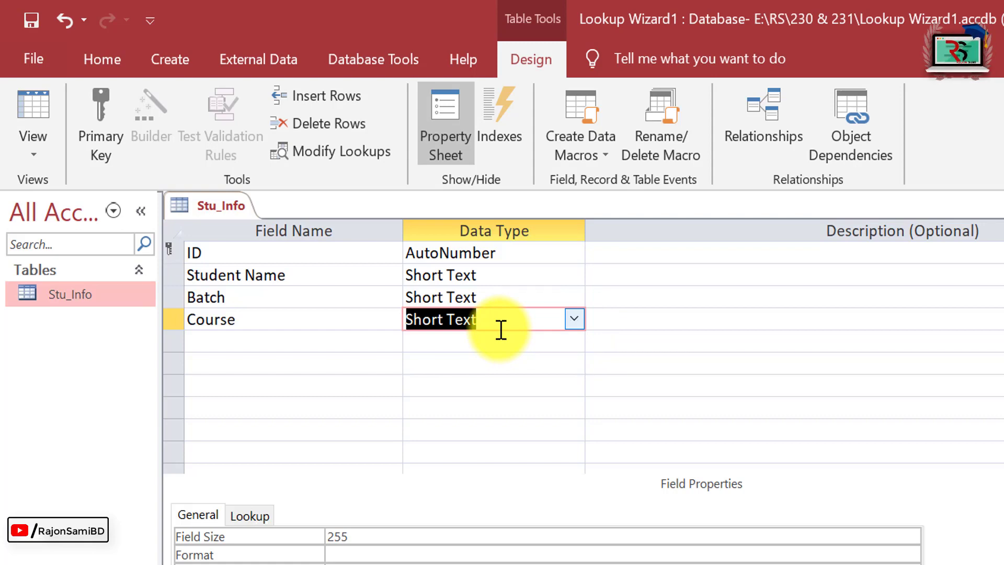
Choose Lookup Wizard as the Course field's data type and allow it past the security notice.
{"action": "left_click", "coordinate": [279, 325]}
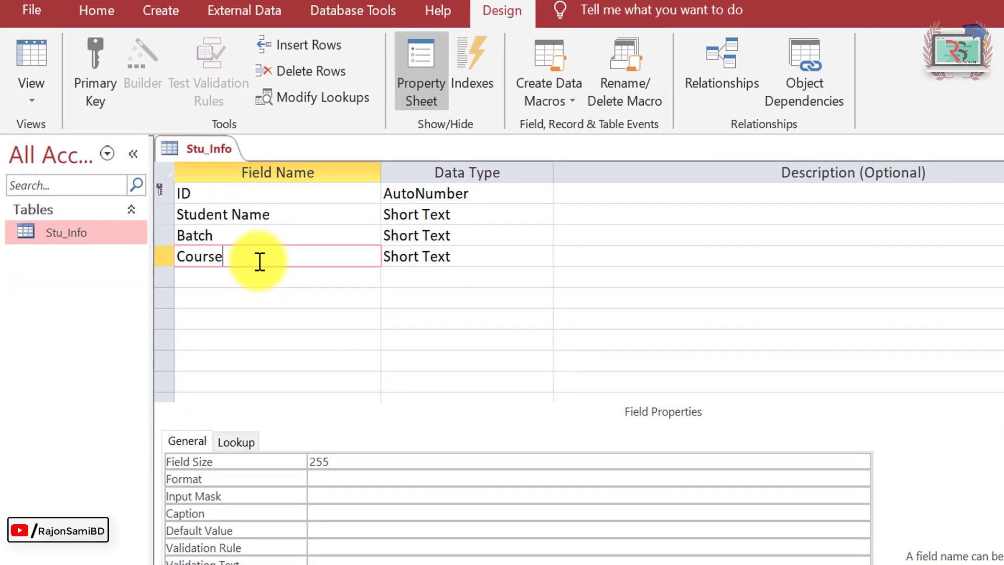
{"action": "left_click", "coordinate": [523, 258]}
{"action": "left_click", "coordinate": [543, 256]}
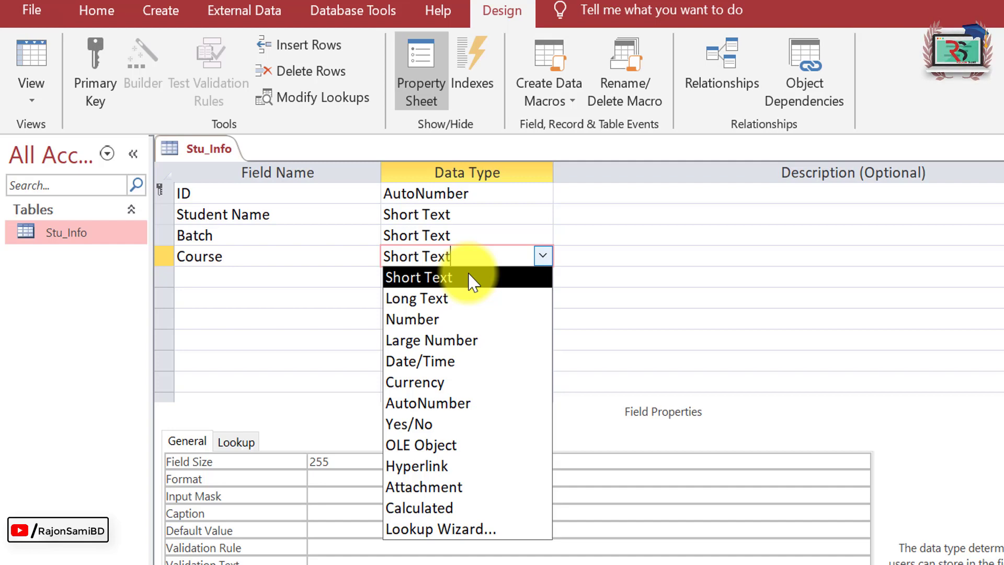
{"action": "left_click", "coordinate": [465, 529]}
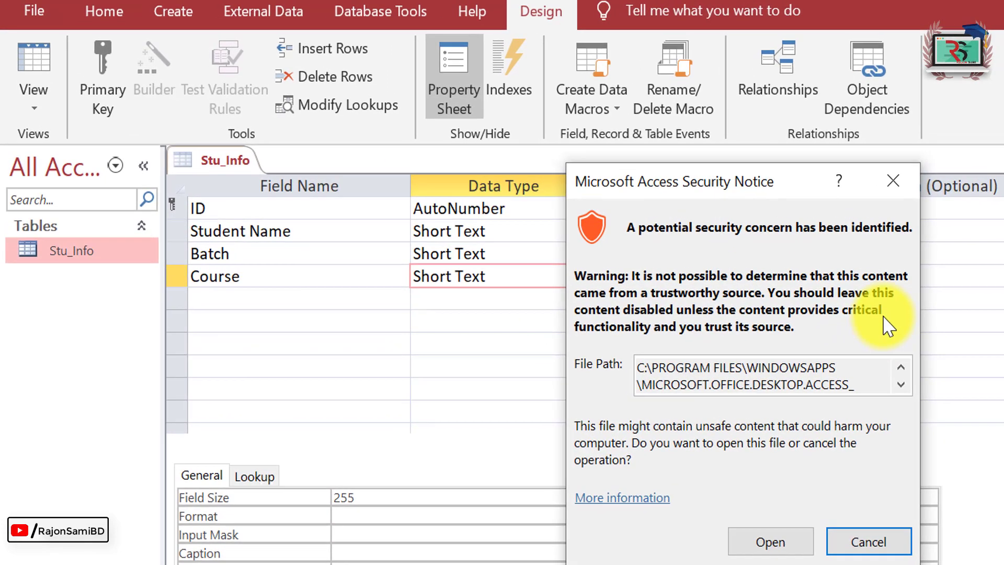
{"action": "left_click", "coordinate": [771, 544]}
{"action": "left_click_drag", "start_coordinate": [676, 94], "coordinate": [860, 135]}
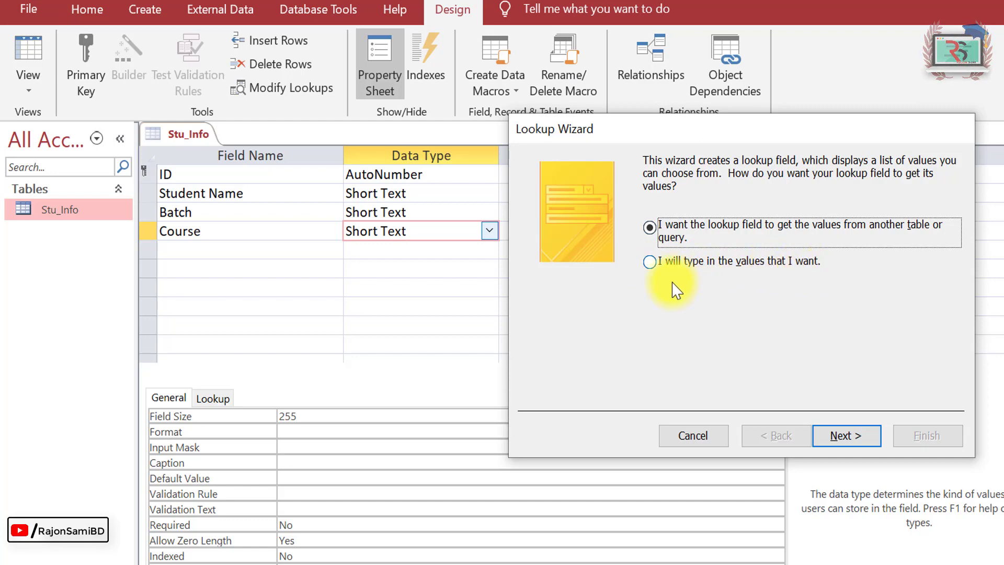
Type the lookup values Office Application, Graphic Design, Freelancing, SEO and Internet Marketing.
{"action": "left_click", "coordinate": [651, 263]}
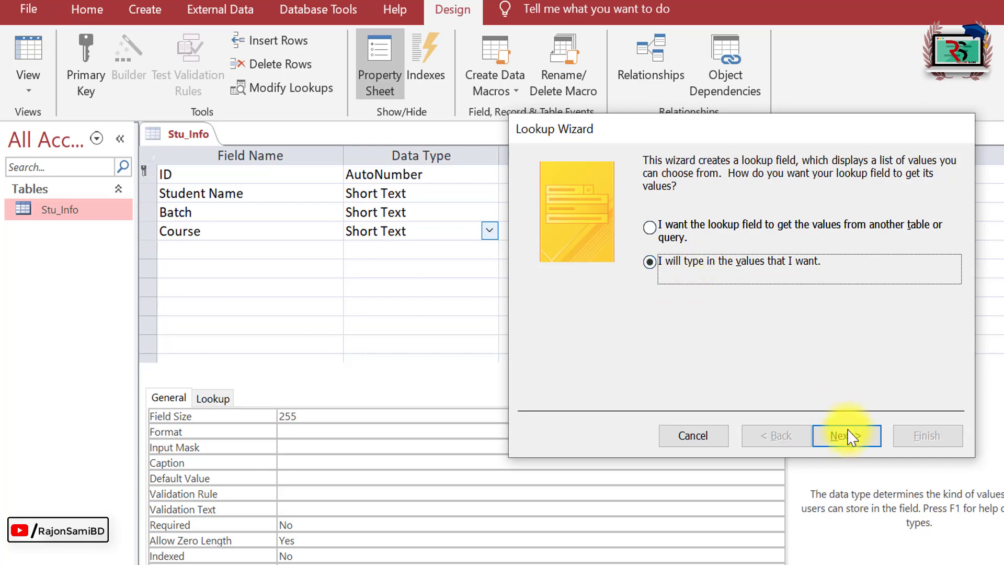
{"action": "left_click", "coordinate": [848, 438]}
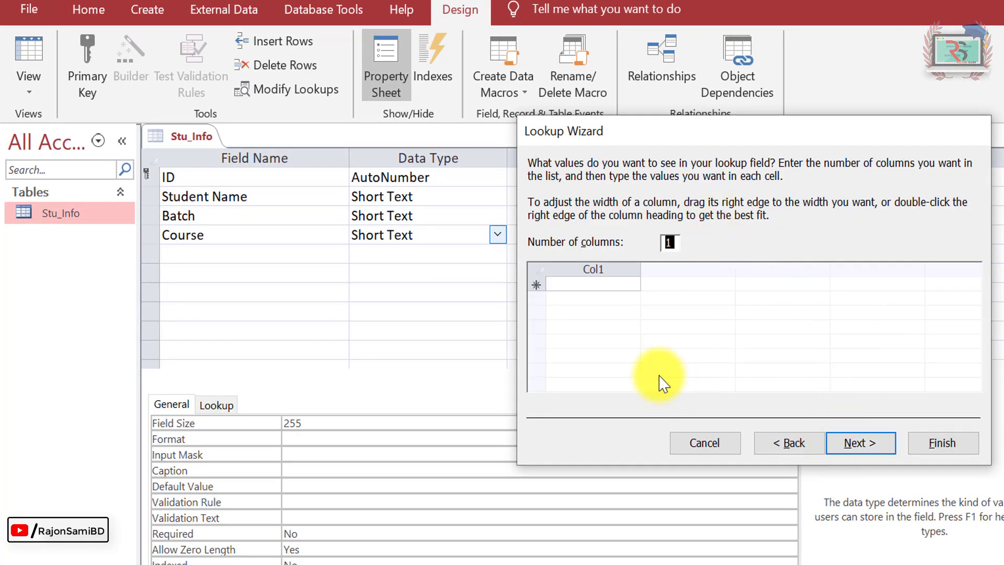
{"action": "left_click", "coordinate": [571, 284]}
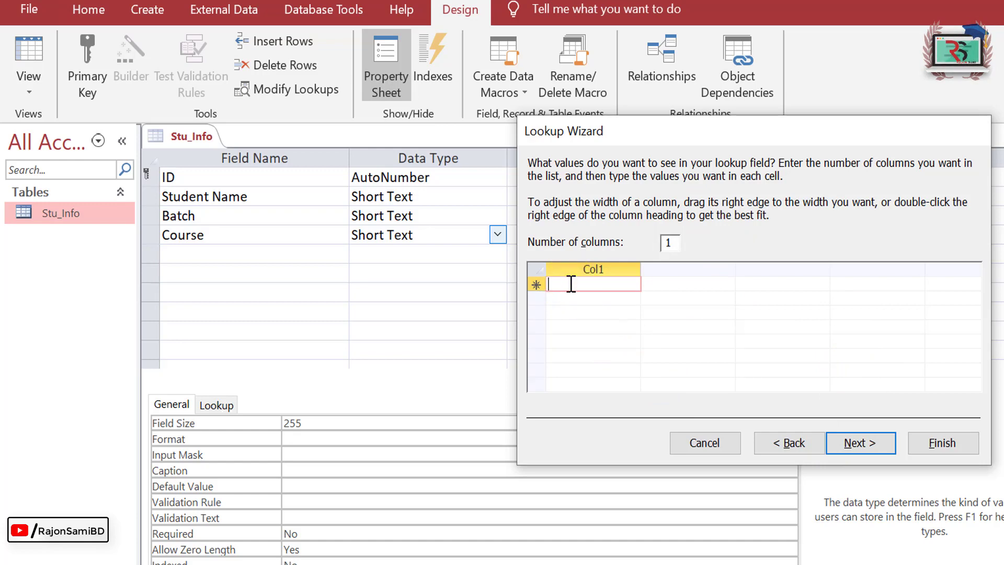
{"action": "type", "text": "Office Application"}
{"action": "key", "text": "Return"}
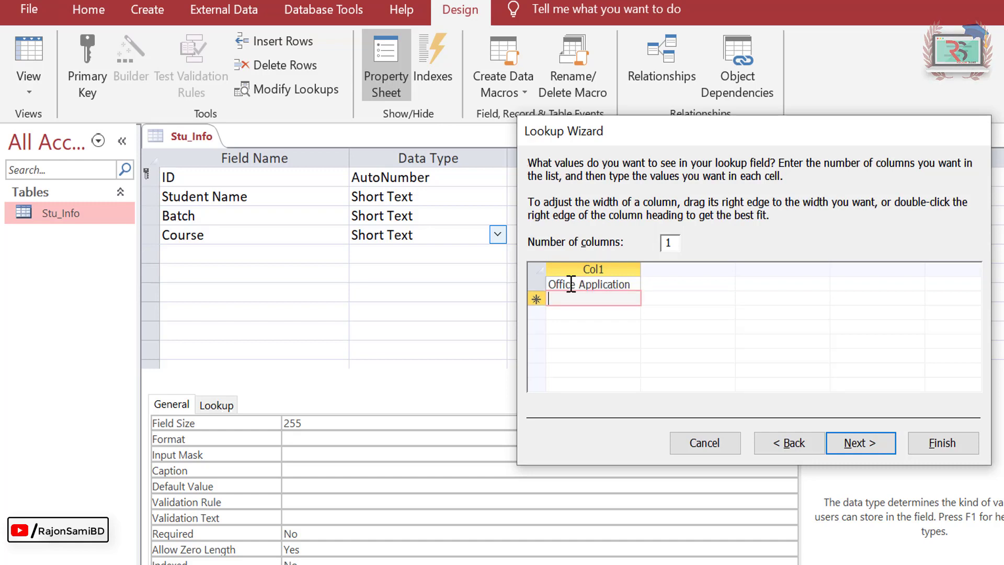
{"action": "type", "text": "Graphic Design"}
{"action": "key", "text": "Return"}
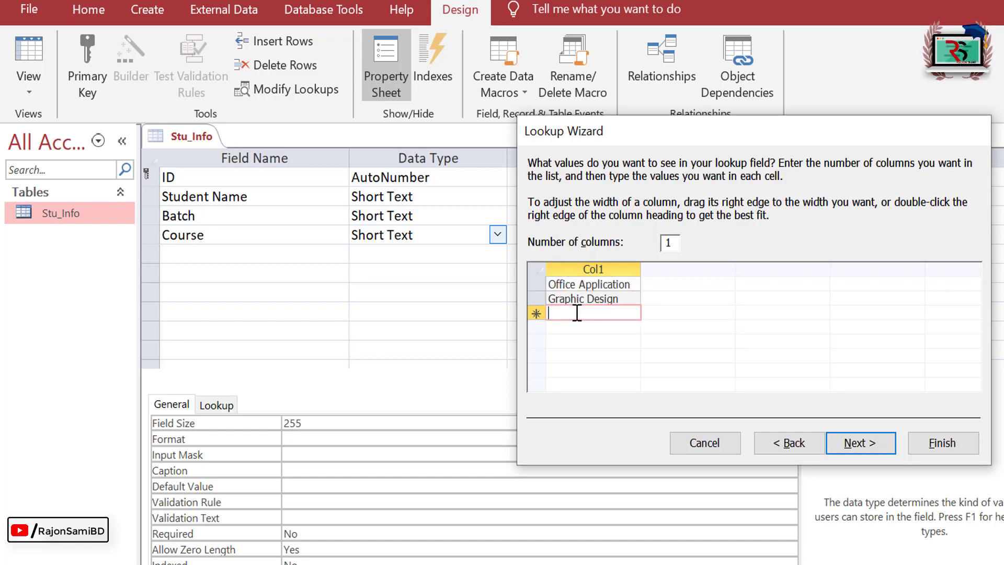
{"action": "type", "text": "Freelancing"}
{"action": "key", "text": "Return"}
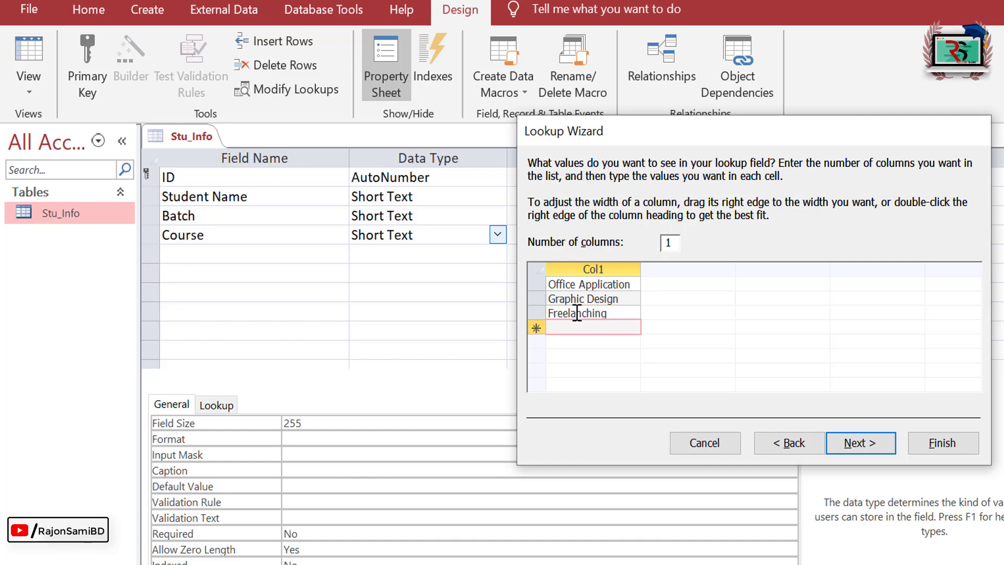
{"action": "type", "text": "SEO"}
{"action": "key", "text": "Return"}
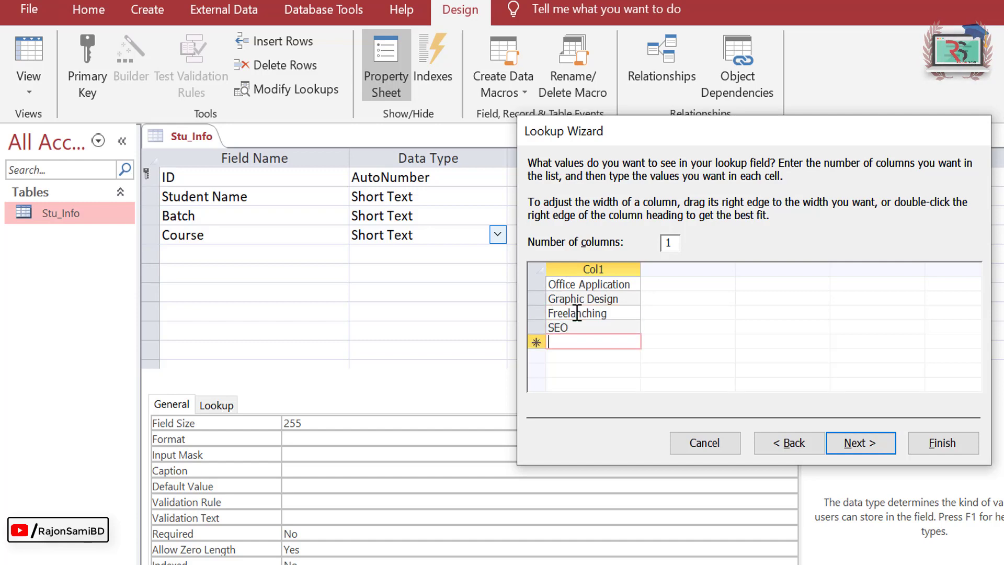
{"action": "type", "text": "Internet Marketing"}
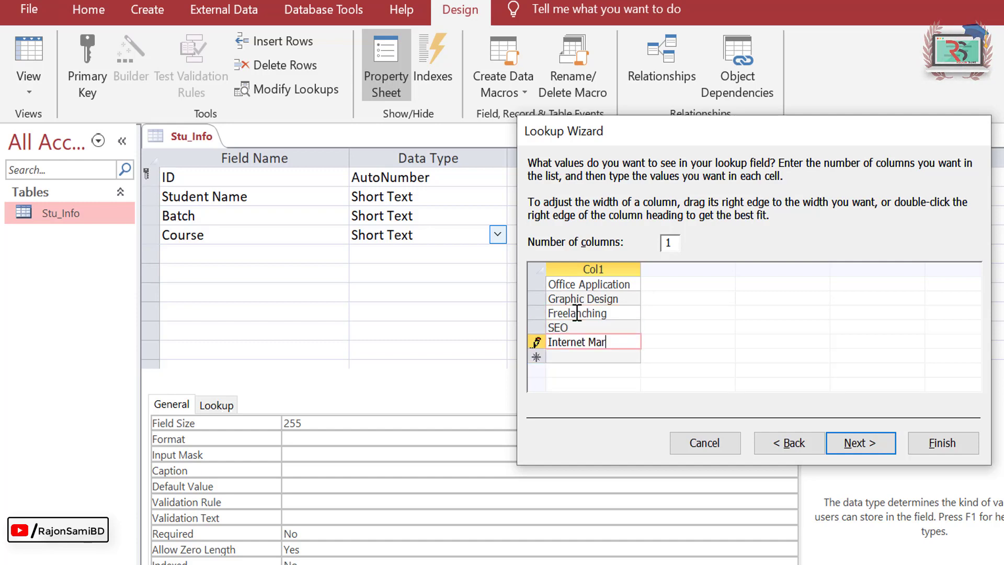
{"action": "left_click", "coordinate": [600, 284]}
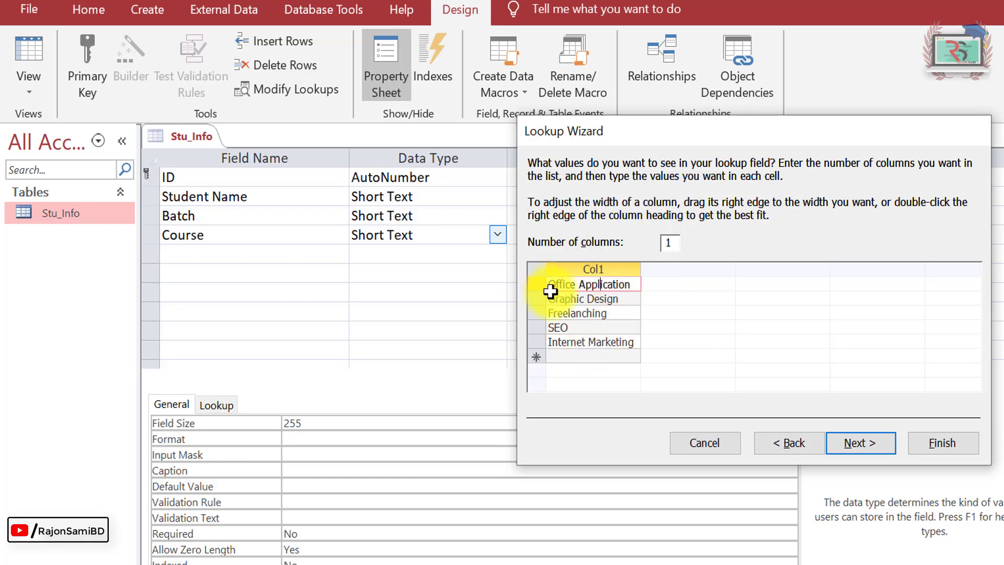
Keep the label Course and finish the Course lookup wizard.
{"action": "left_click_drag", "start_coordinate": [549, 284], "coordinate": [584, 285]}
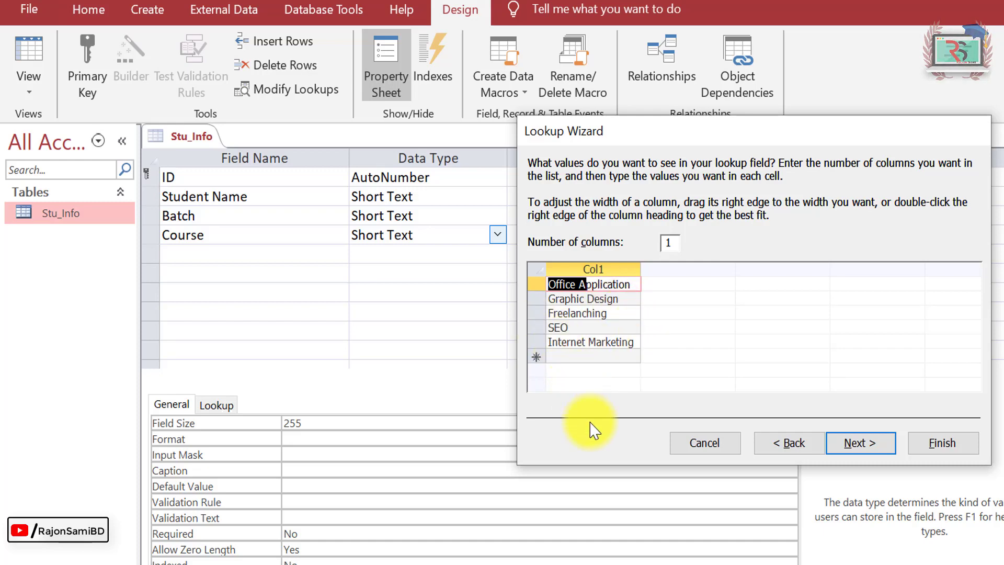
{"action": "left_click", "coordinate": [867, 445]}
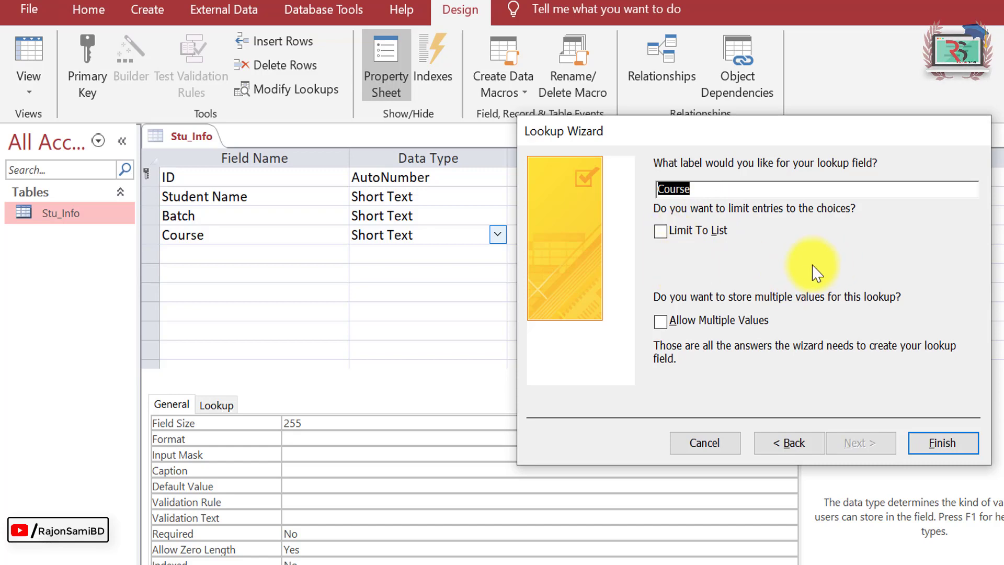
{"action": "left_click", "coordinate": [949, 445]}
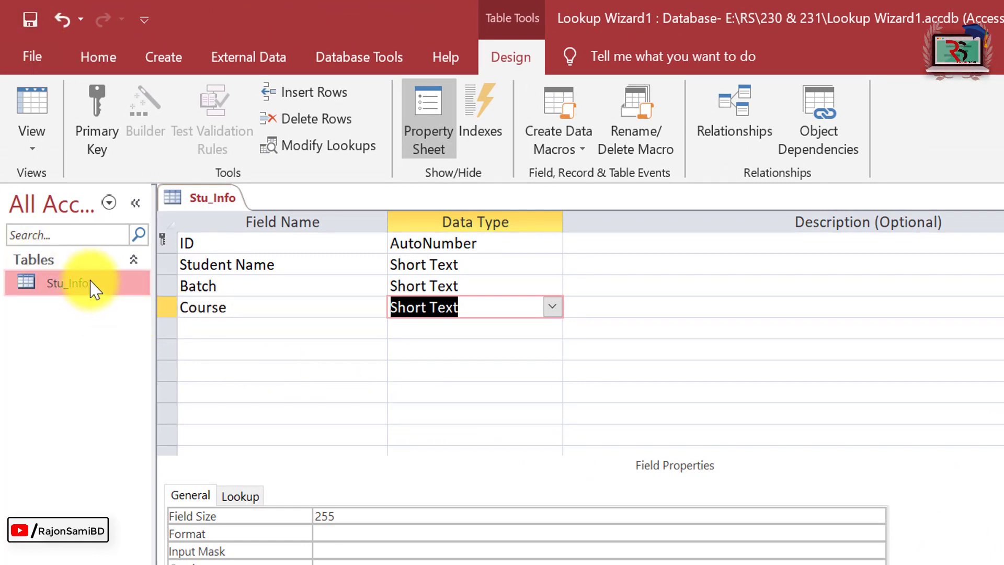
{"action": "right_click", "coordinate": [97, 288]}
Save Stu_Info, open it for data entry and widen the Student Name column.
{"action": "left_click", "coordinate": [157, 305]}
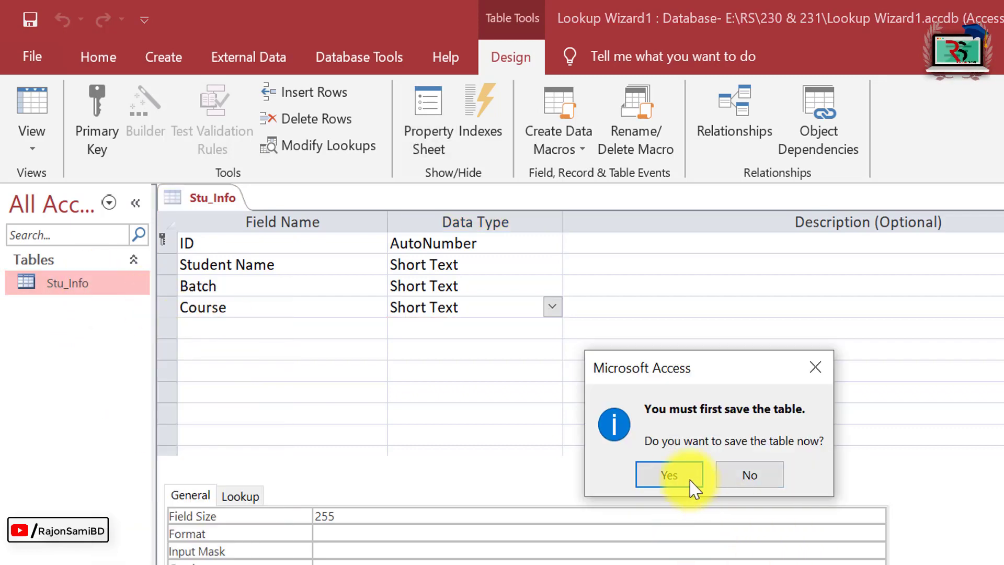
{"action": "left_click", "coordinate": [676, 472]}
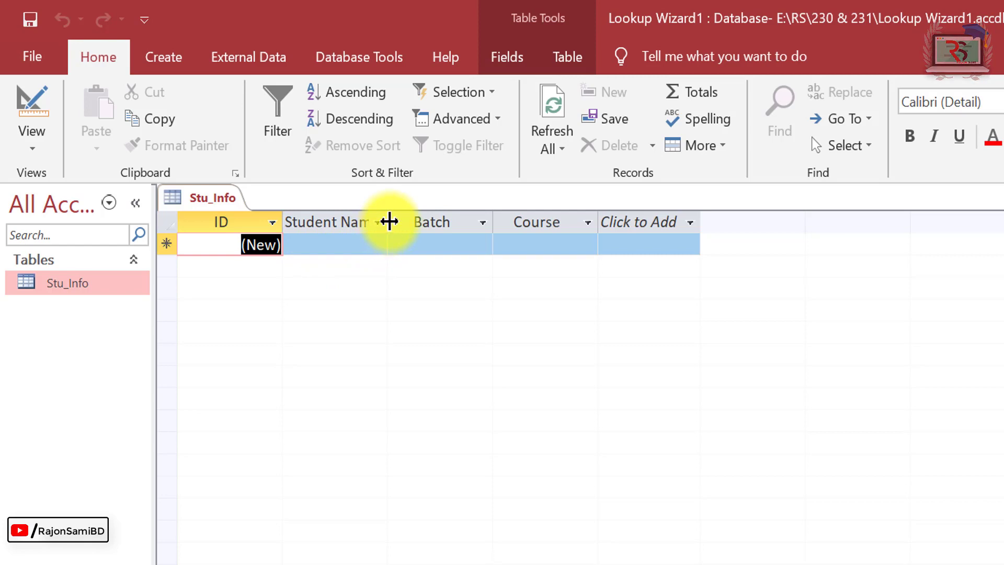
{"action": "double_click", "coordinate": [389, 222]}
{"action": "left_click", "coordinate": [358, 243]}
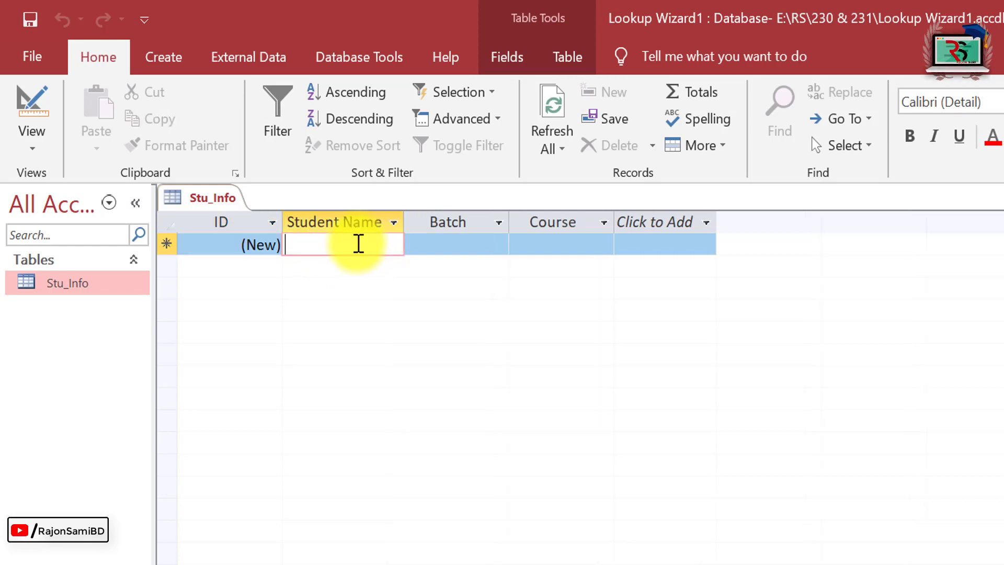
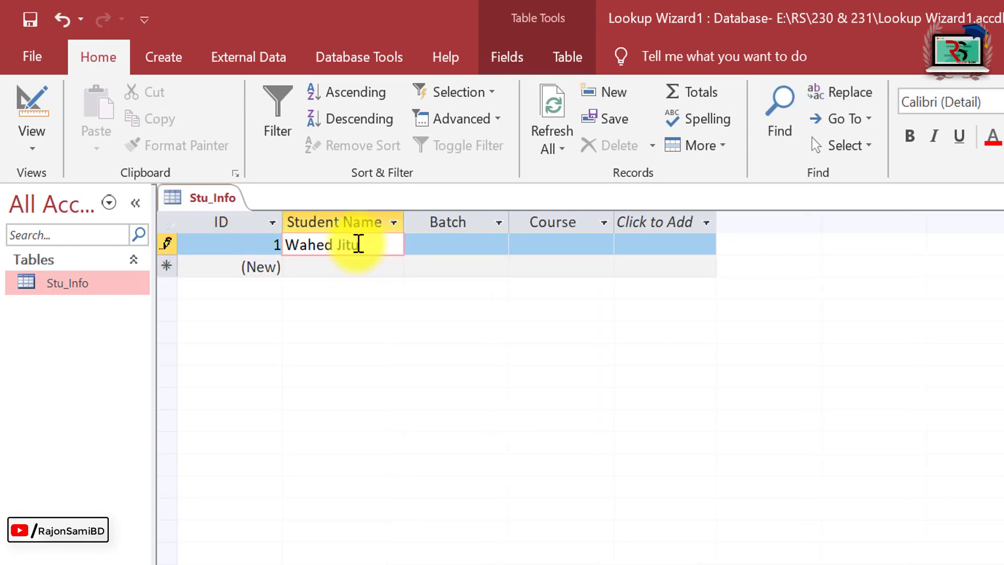
Enter the first student's name with batch B1 and course Freelancing.
{"action": "key", "text": "Tab"}
{"action": "type", "text": "B"}
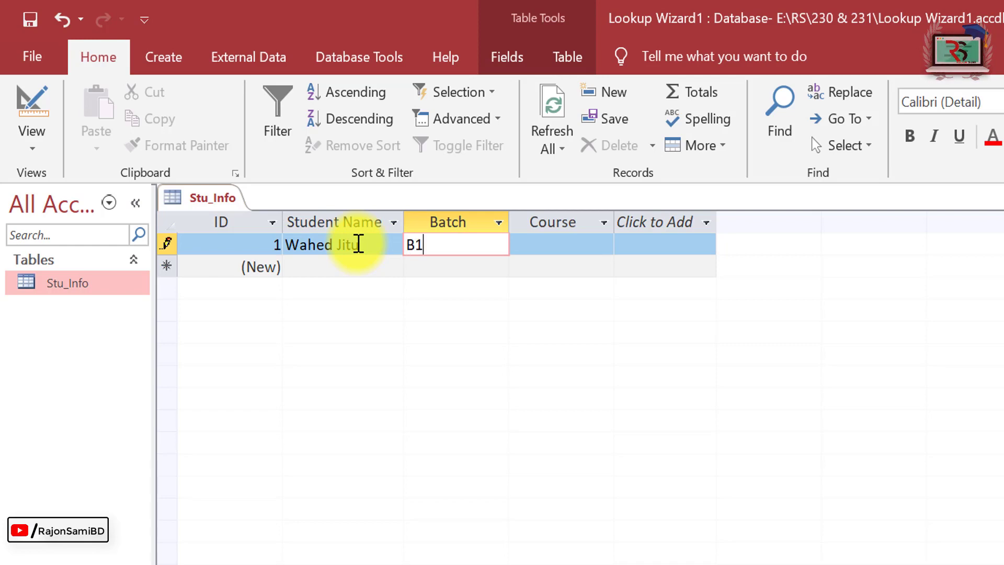
{"action": "type", "text": "1"}
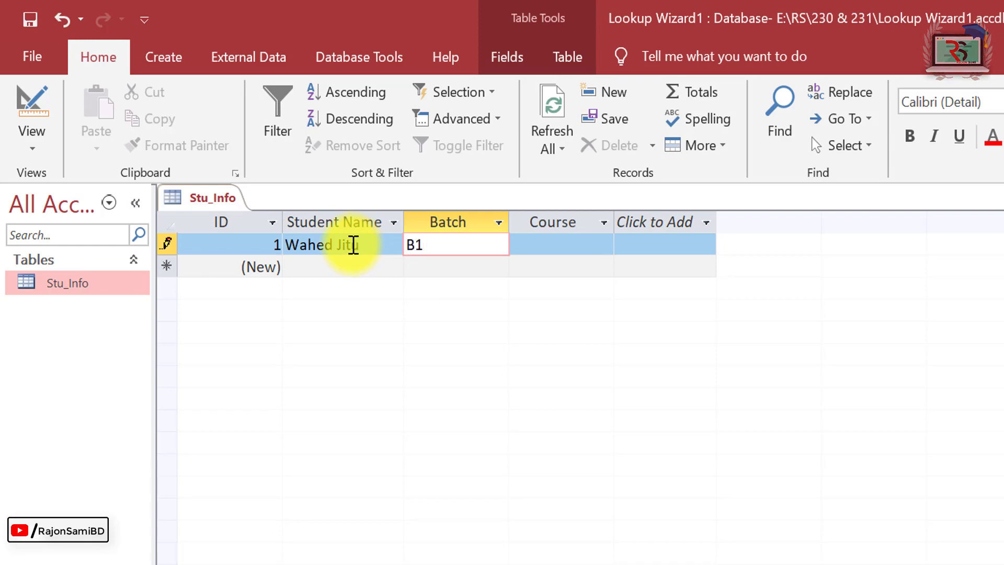
{"action": "key", "text": "Tab"}
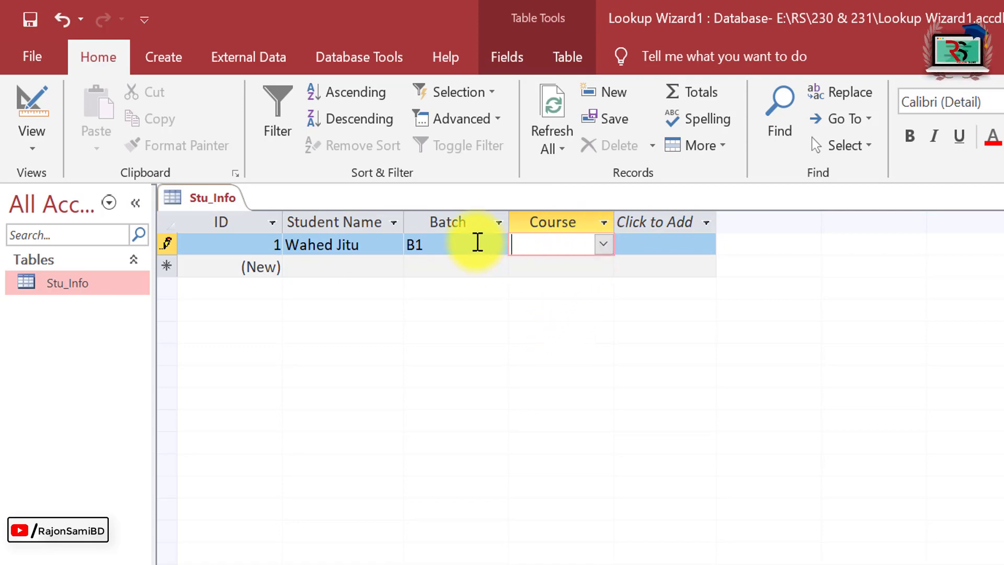
{"action": "left_click", "coordinate": [480, 244]}
{"action": "left_click", "coordinate": [558, 249]}
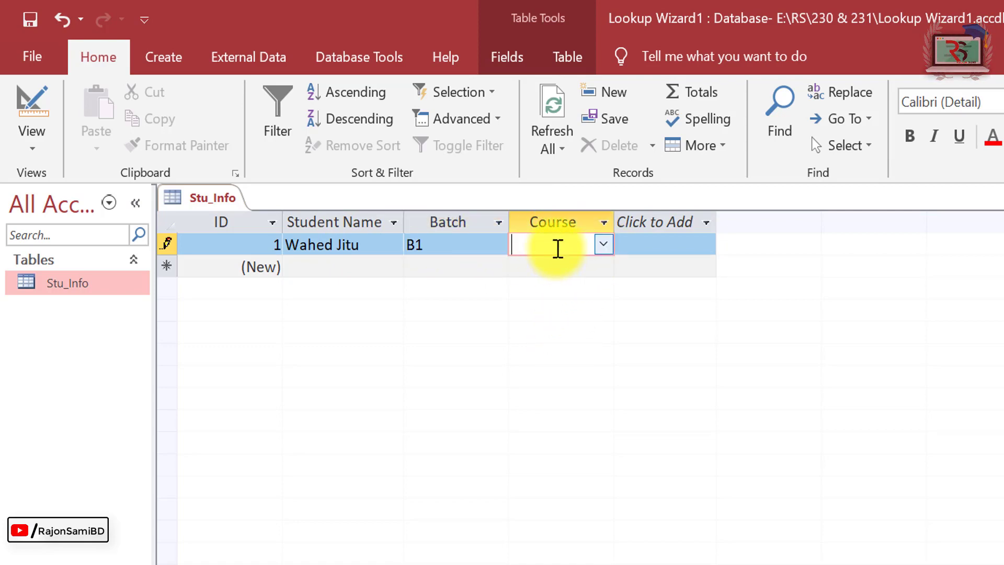
{"action": "left_click", "coordinate": [604, 246]}
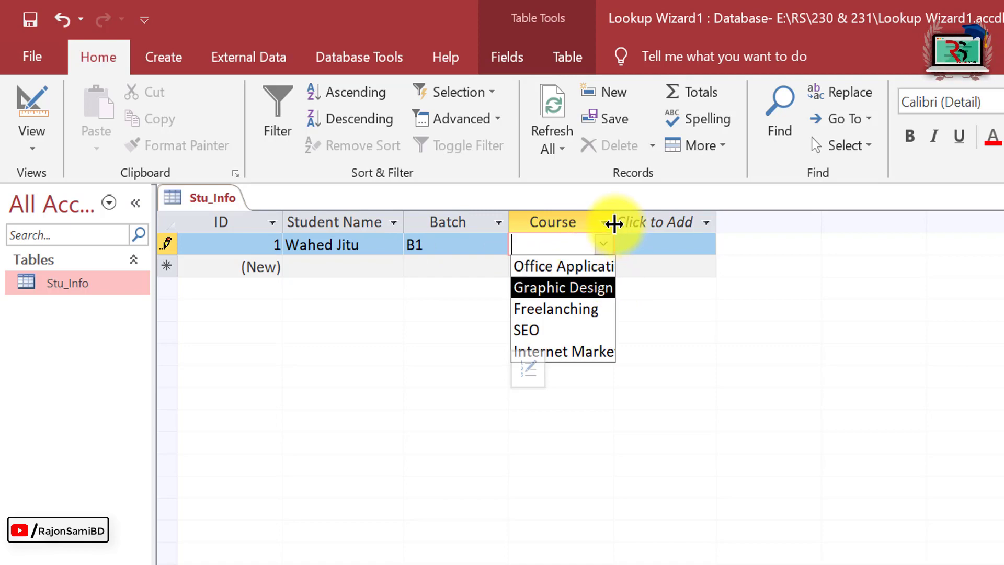
{"action": "left_click_drag", "start_coordinate": [614, 223], "coordinate": [662, 223]}
{"action": "left_click", "coordinate": [651, 244]}
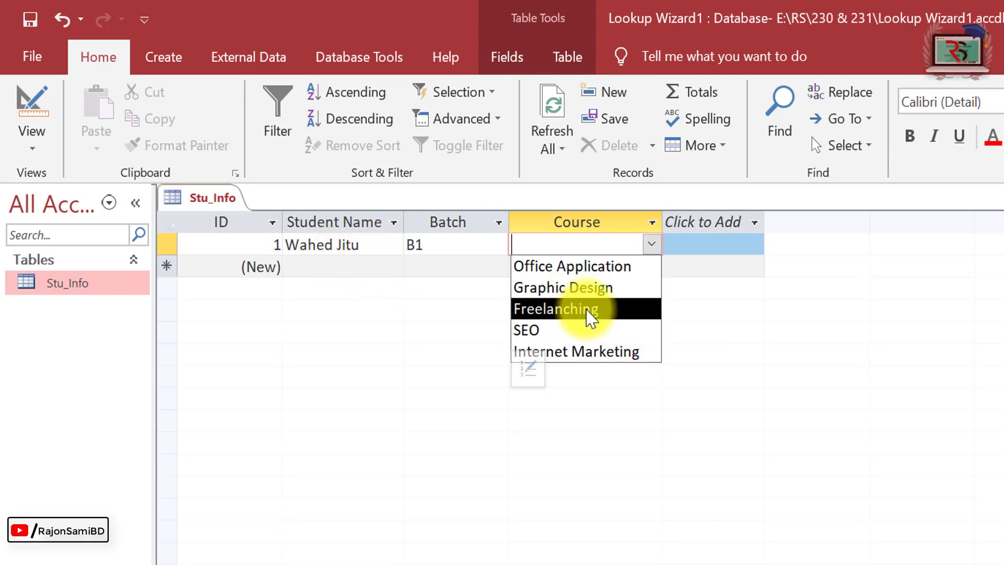
{"action": "left_click", "coordinate": [589, 313]}
{"action": "key", "text": "Return"}
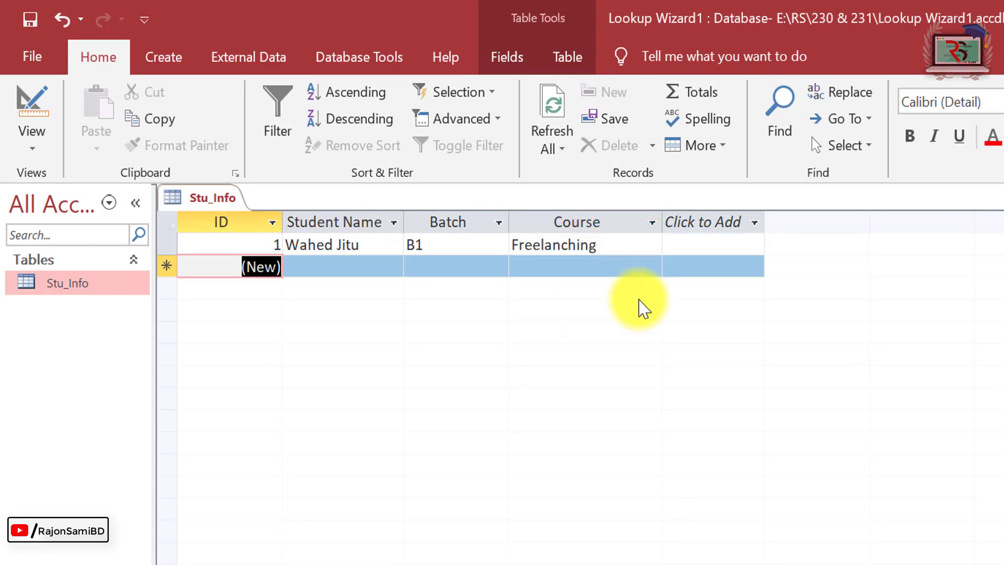
Add a second student with batch A4 and course Office Application.
{"action": "key", "text": "Return"}
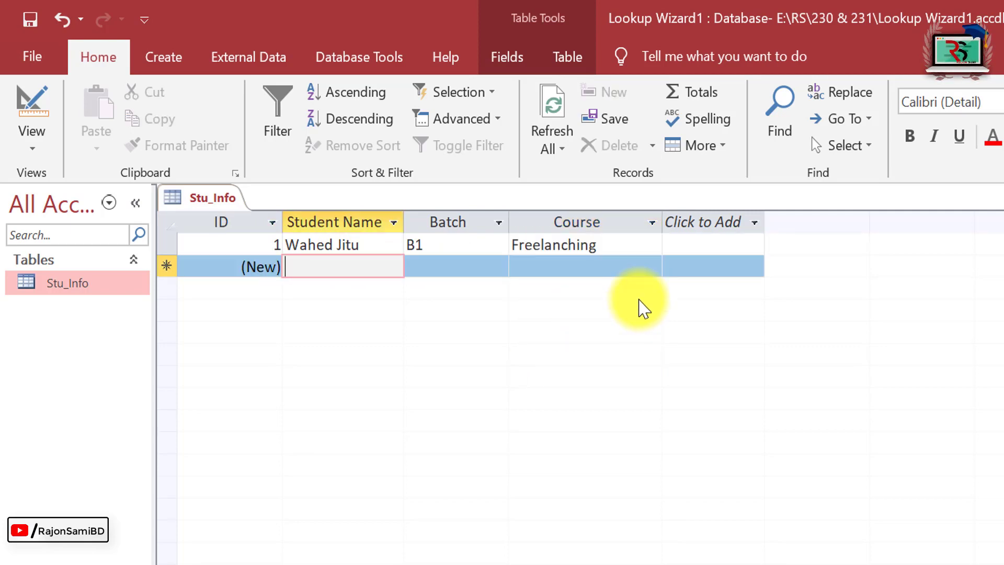
{"action": "key", "text": "Return"}
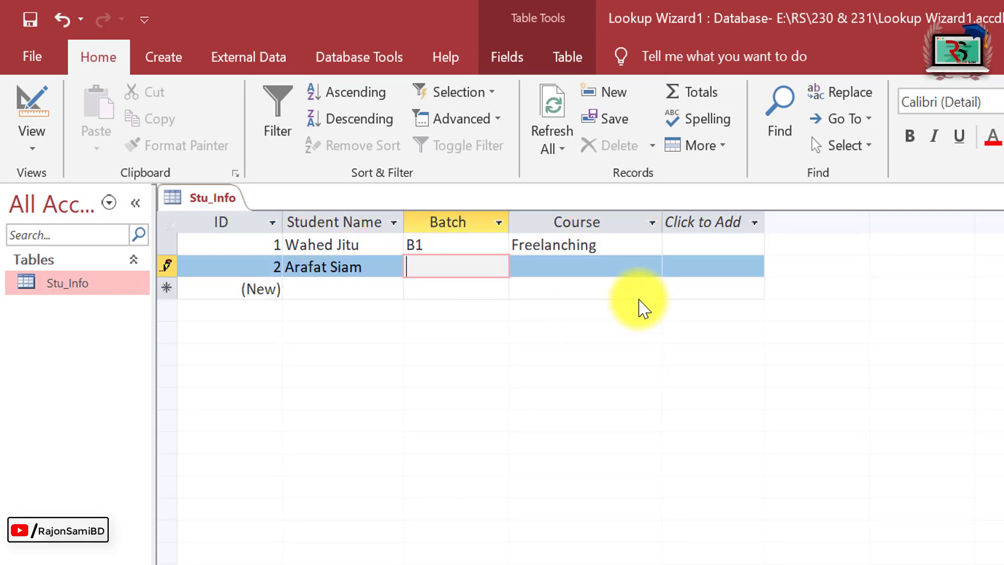
{"action": "key", "text": "Return"}
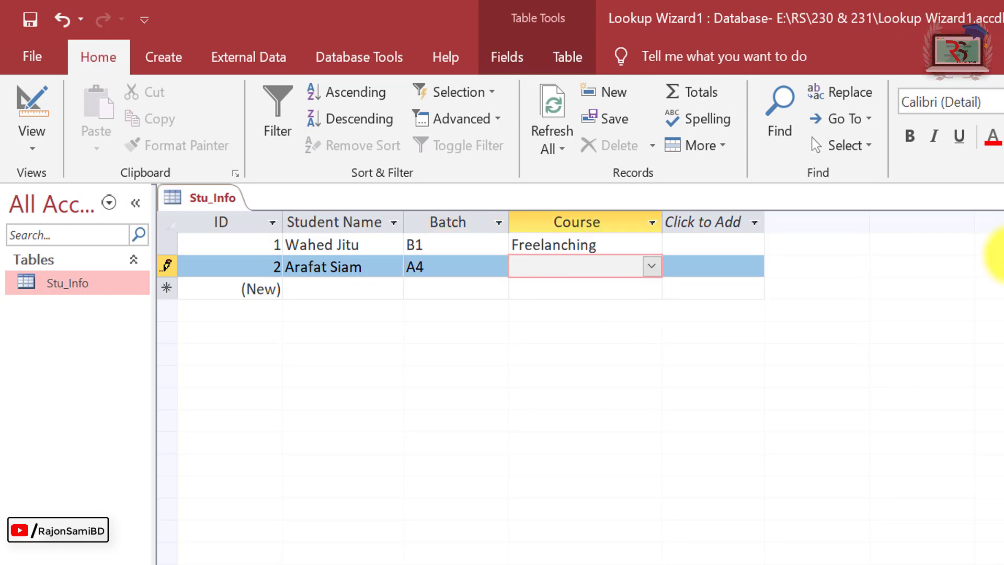
{"action": "left_click", "coordinate": [652, 266]}
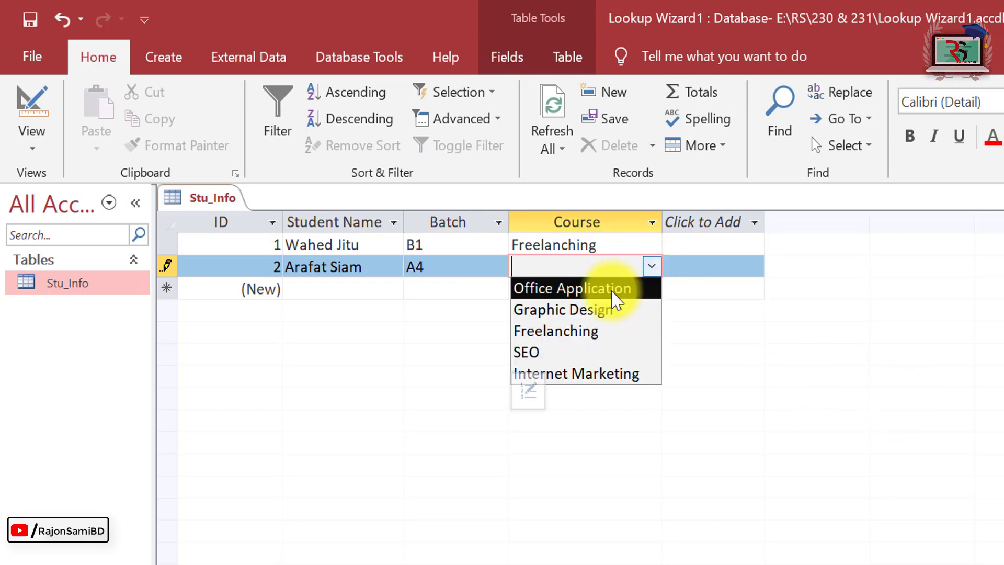
{"action": "left_click", "coordinate": [613, 289]}
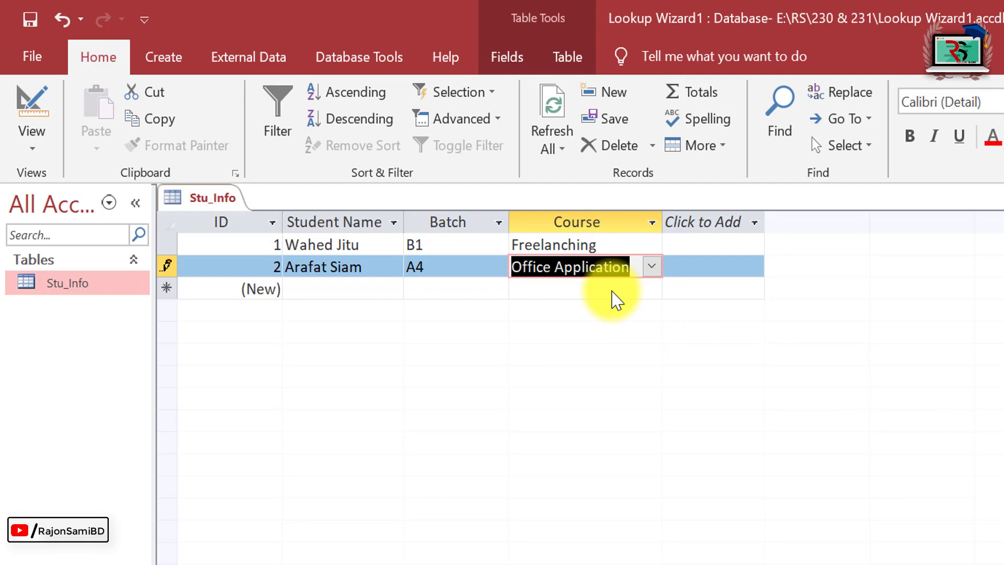
{"action": "key", "text": "Return"}
Add a third student in batch C2 and bring up the Course choice list.
{"action": "key", "text": "Return"}
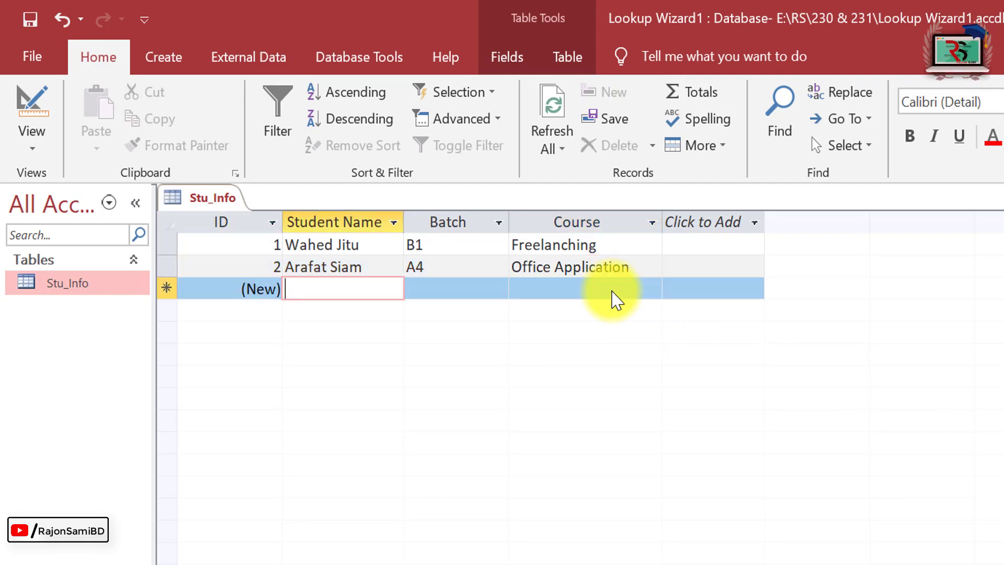
{"action": "key", "text": "Return"}
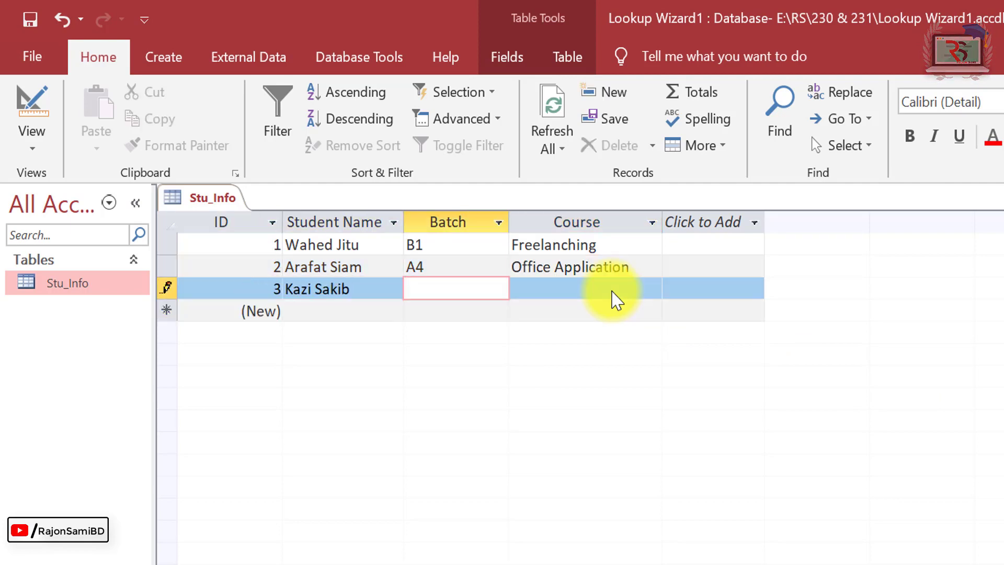
{"action": "type", "text": "C2"}
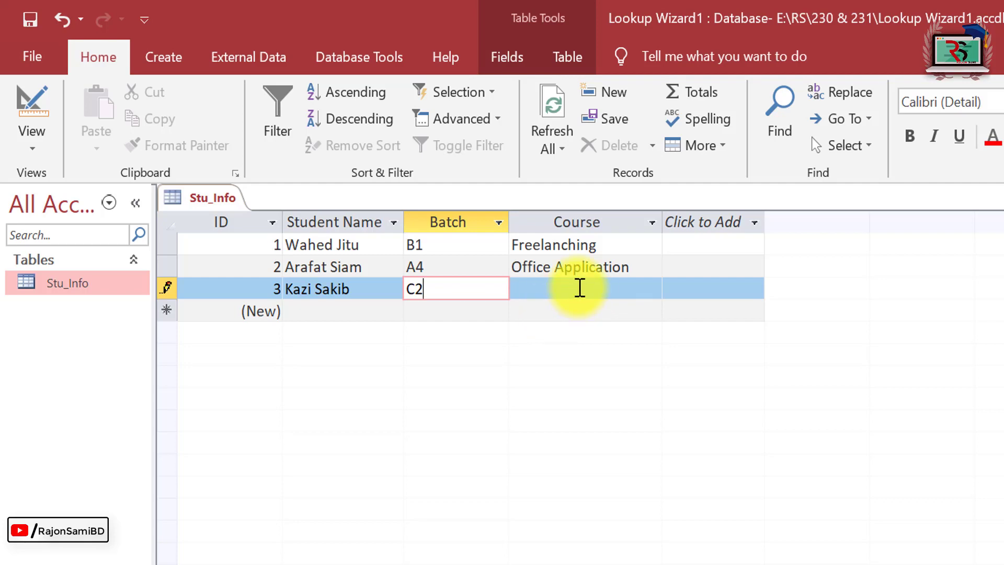
{"action": "key", "text": "Return"}
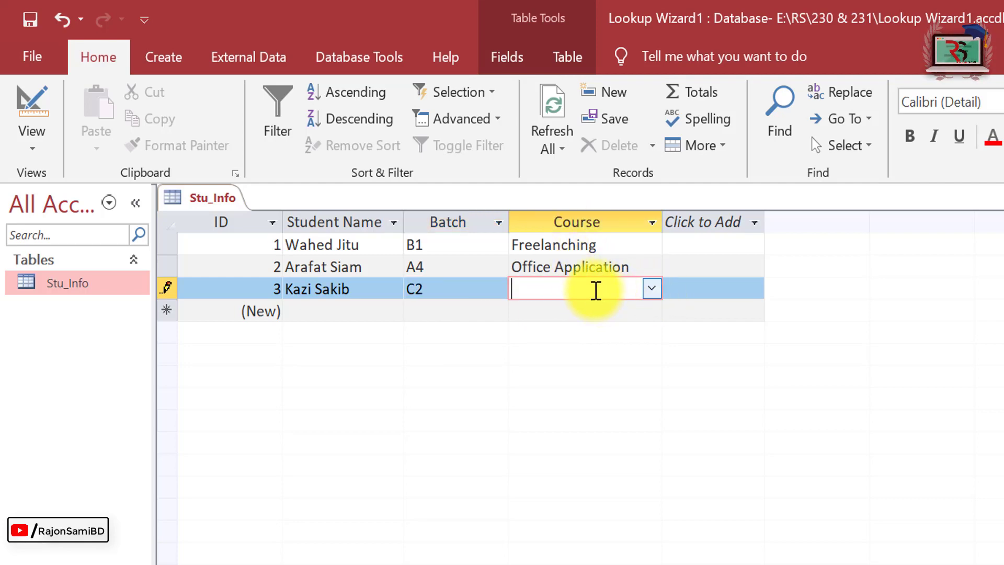
{"action": "left_click", "coordinate": [651, 289]}
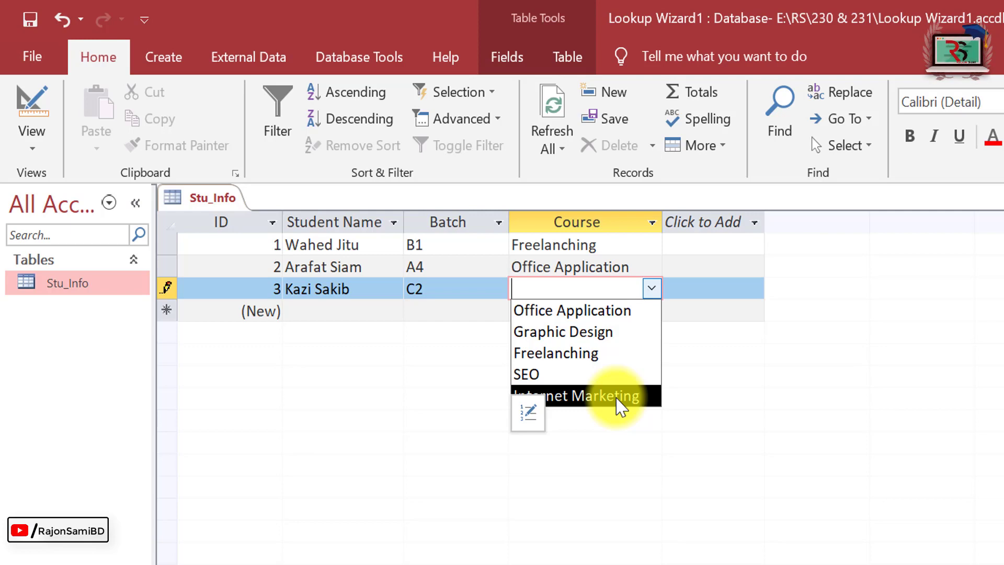
{"action": "left_click", "coordinate": [652, 289]}
{"action": "left_click", "coordinate": [652, 288]}
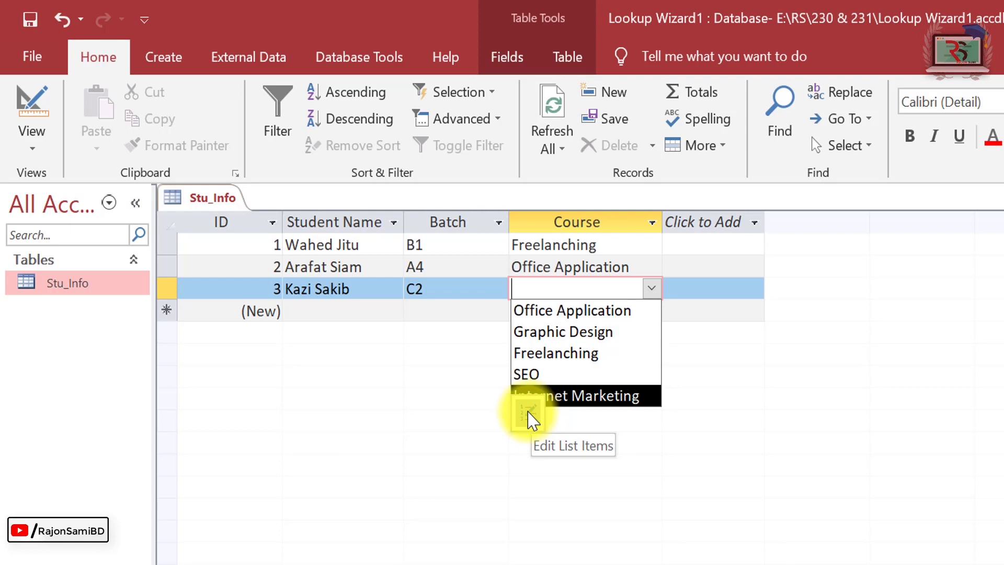
Add Affiliate Marketing to the Course list items and re-enter SEO after Internet Marketing.
{"action": "left_click", "coordinate": [528, 412]}
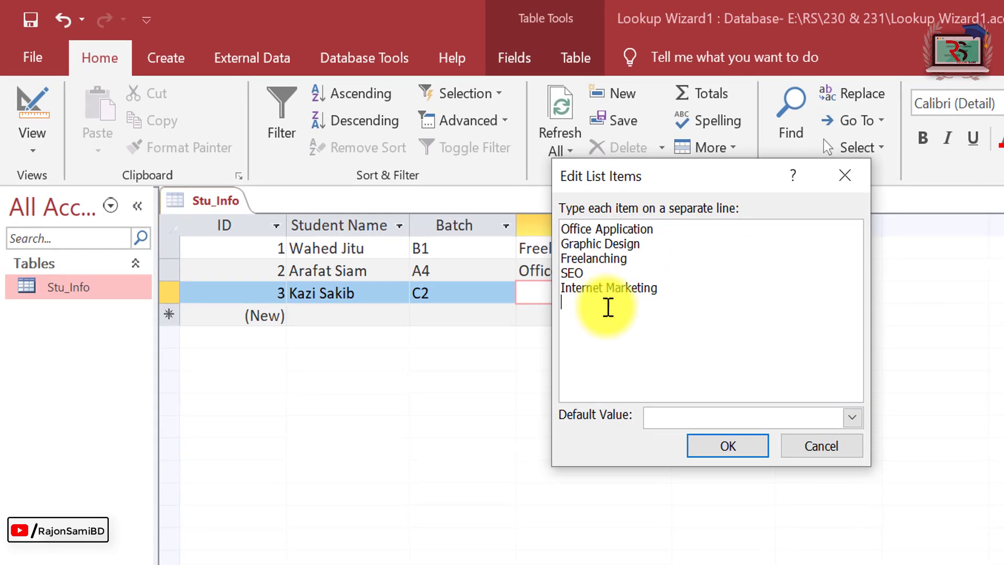
{"action": "left_click", "coordinate": [601, 321]}
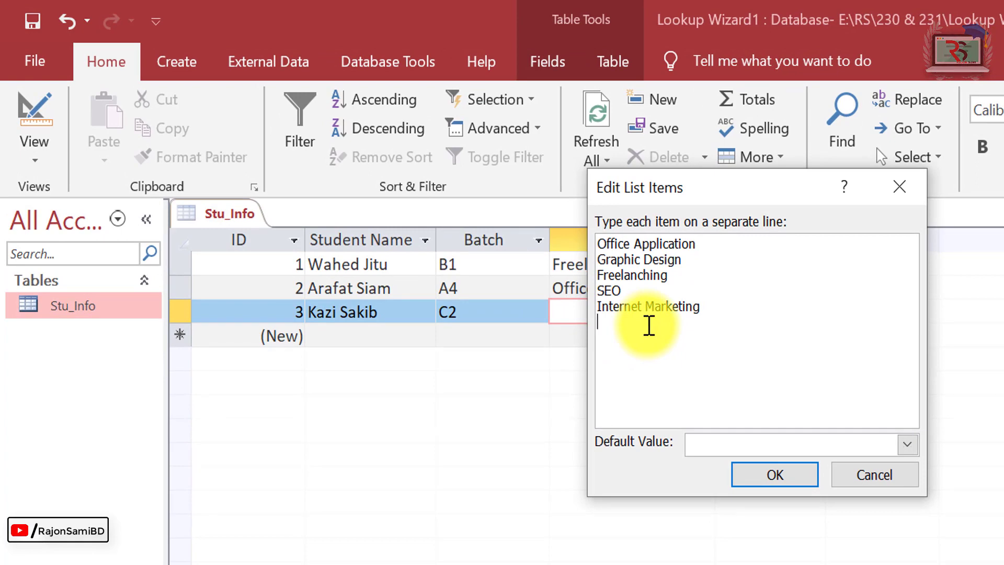
{"action": "type", "text": "Affiliate Marketing"}
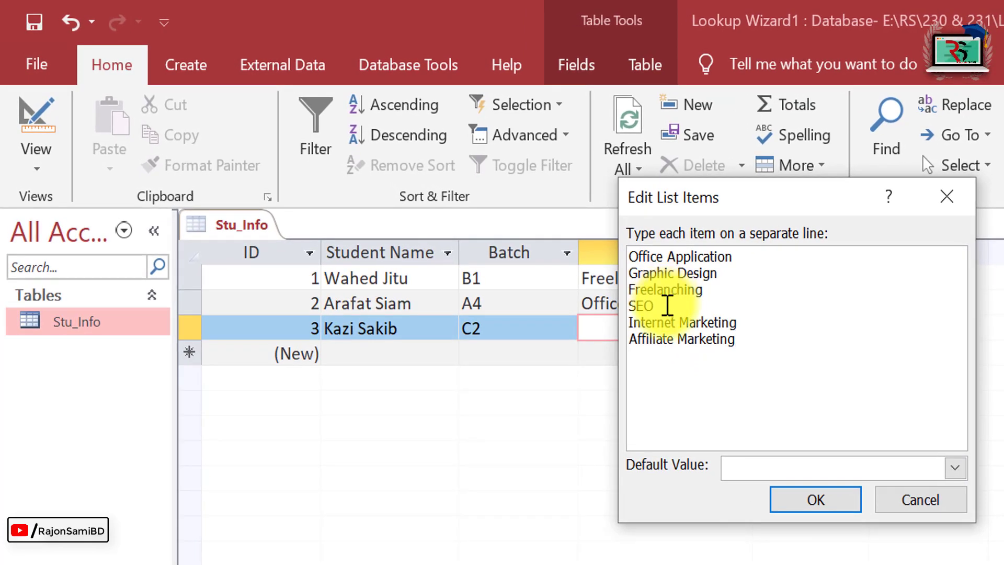
{"action": "double_click", "coordinate": [640, 305]}
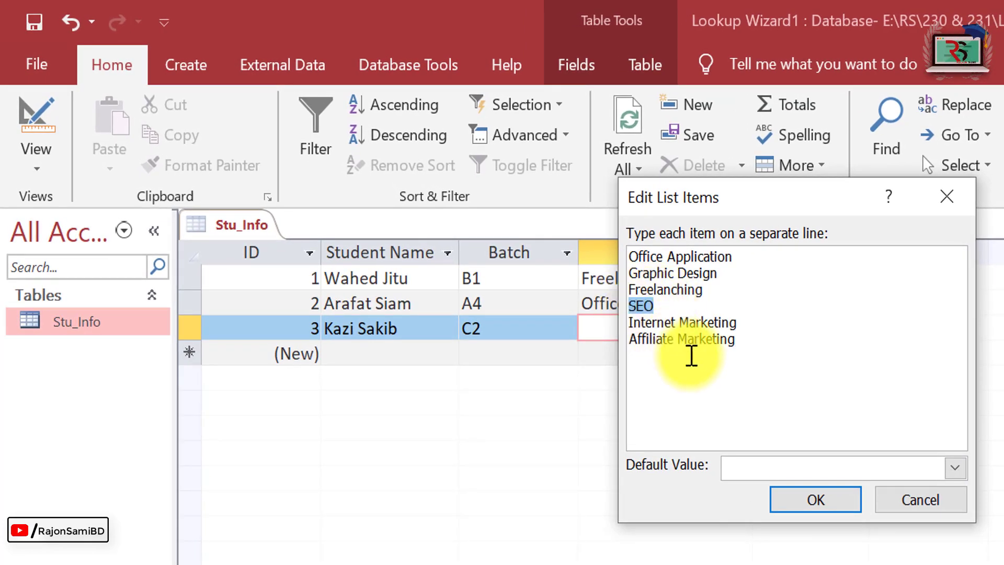
{"action": "key", "text": "Delete"}
{"action": "key", "text": "Return"}
{"action": "type", "text": "SEO"}
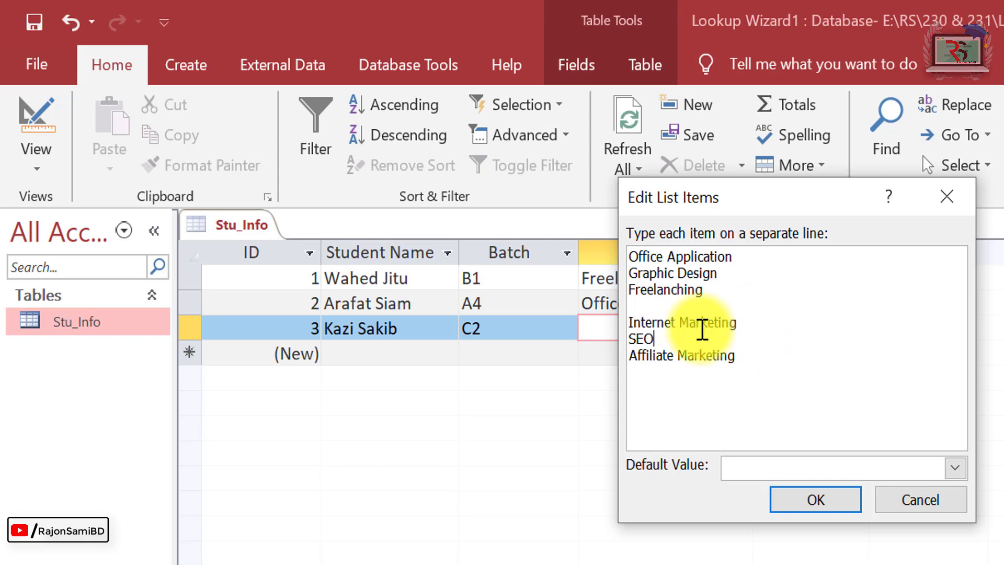
{"action": "key", "text": "Up"}
{"action": "key", "text": "Up"}
{"action": "key", "text": "Delete"}
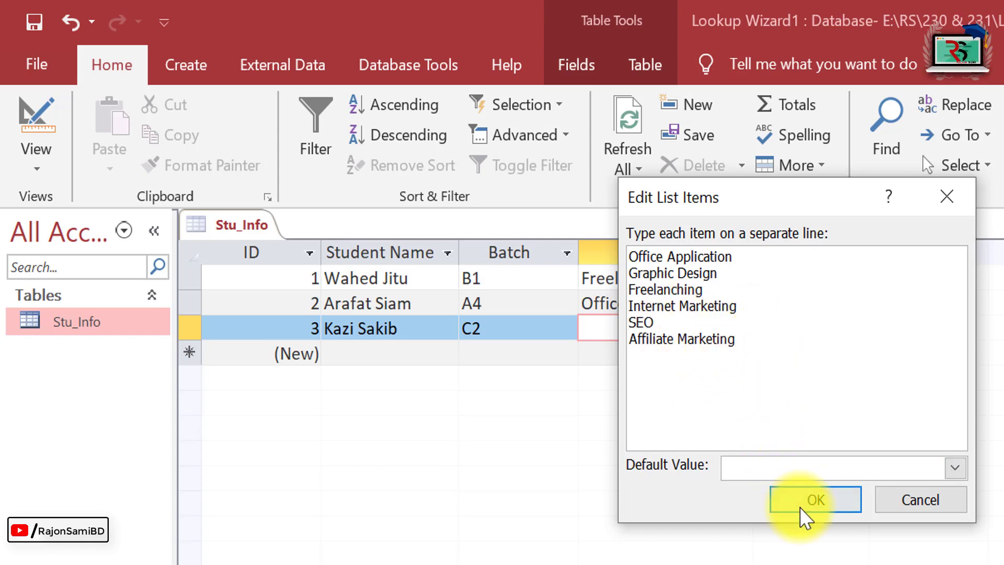
{"action": "left_click", "coordinate": [828, 502]}
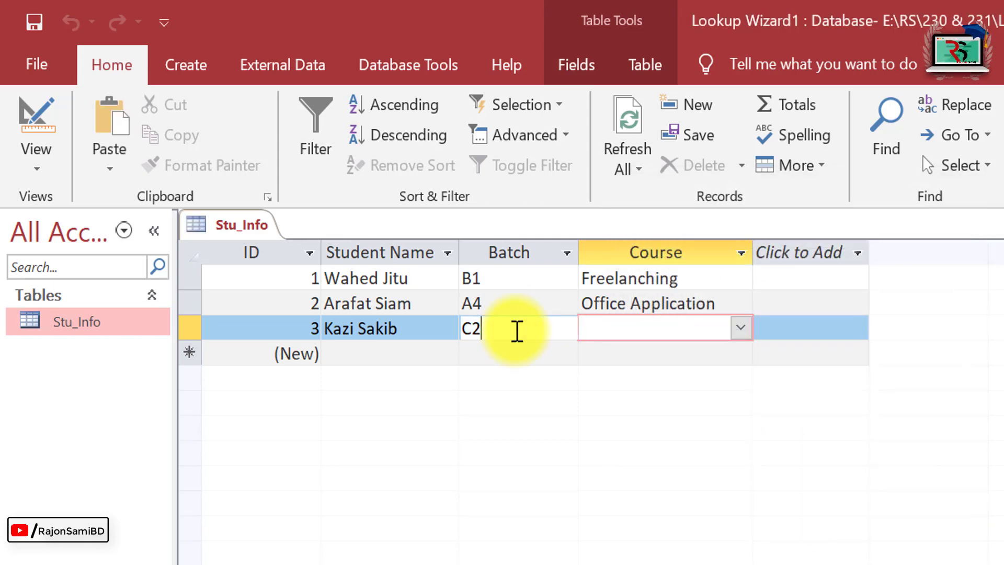
Set the third record's course to Affiliate Marketing.
{"action": "left_click", "coordinate": [515, 330]}
{"action": "left_click", "coordinate": [737, 330]}
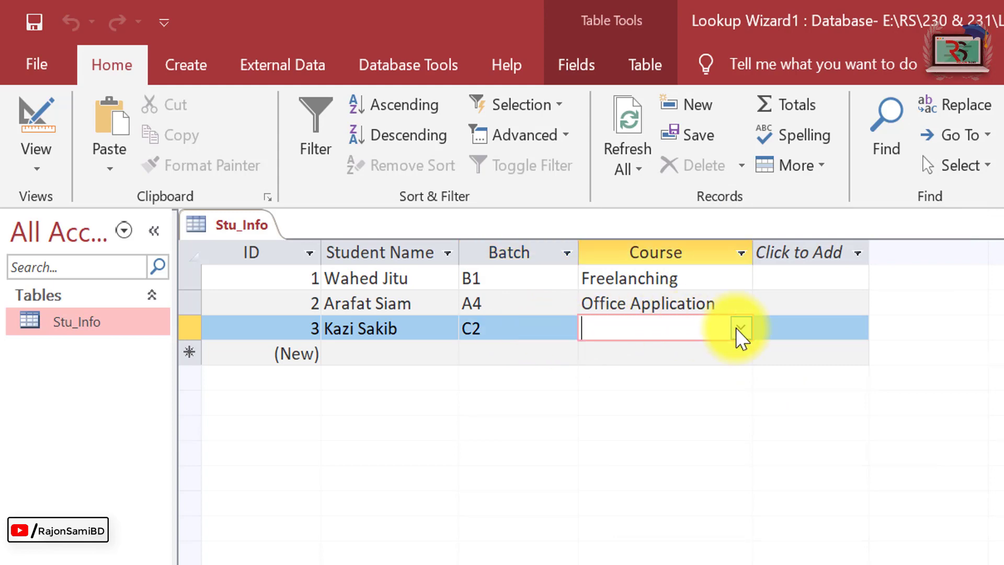
{"action": "left_click", "coordinate": [740, 328]}
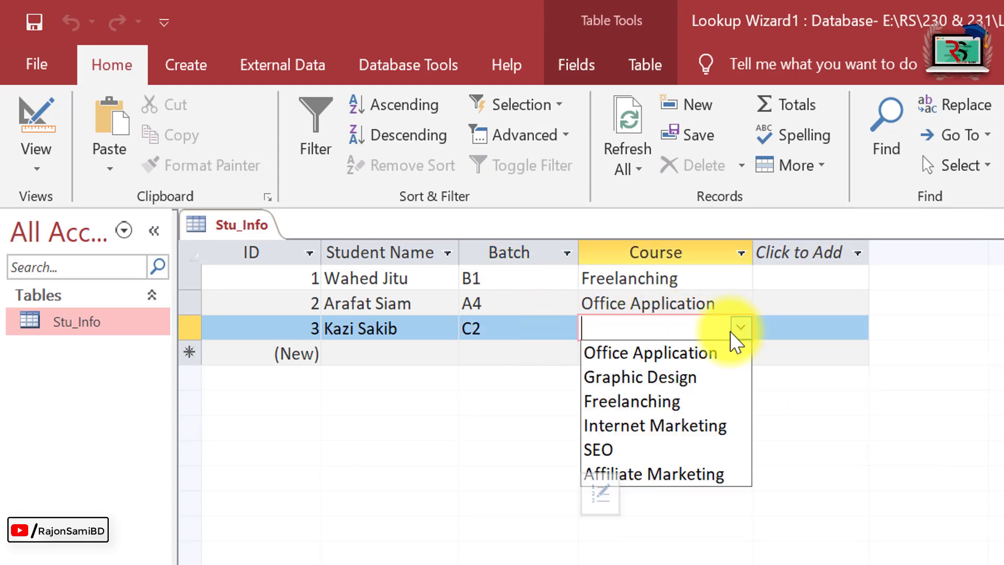
{"action": "left_click", "coordinate": [680, 474]}
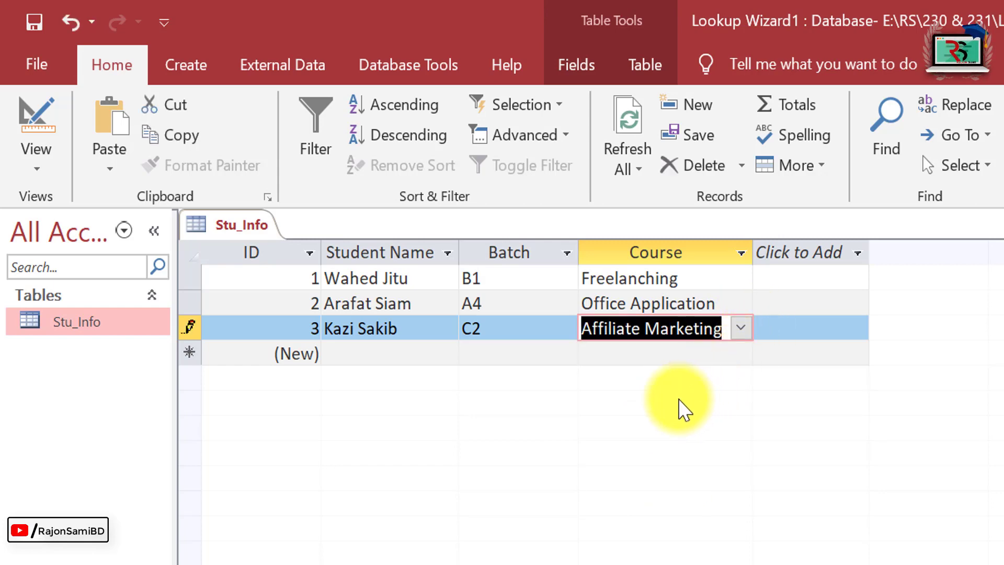
Add a fourth student's name with batch D1 and open its Course list.
{"action": "key", "text": "Tab"}
{"action": "key", "text": "Tab"}
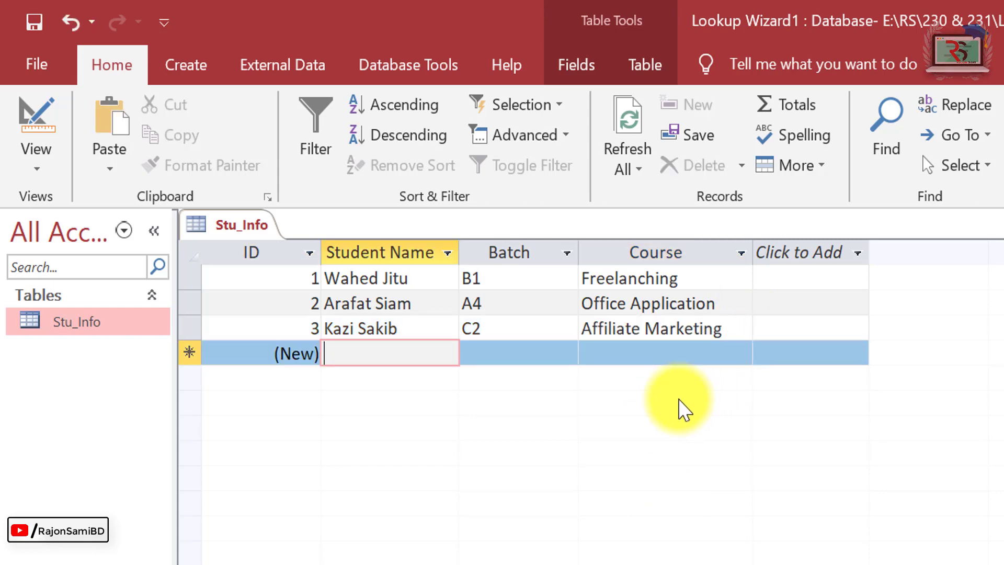
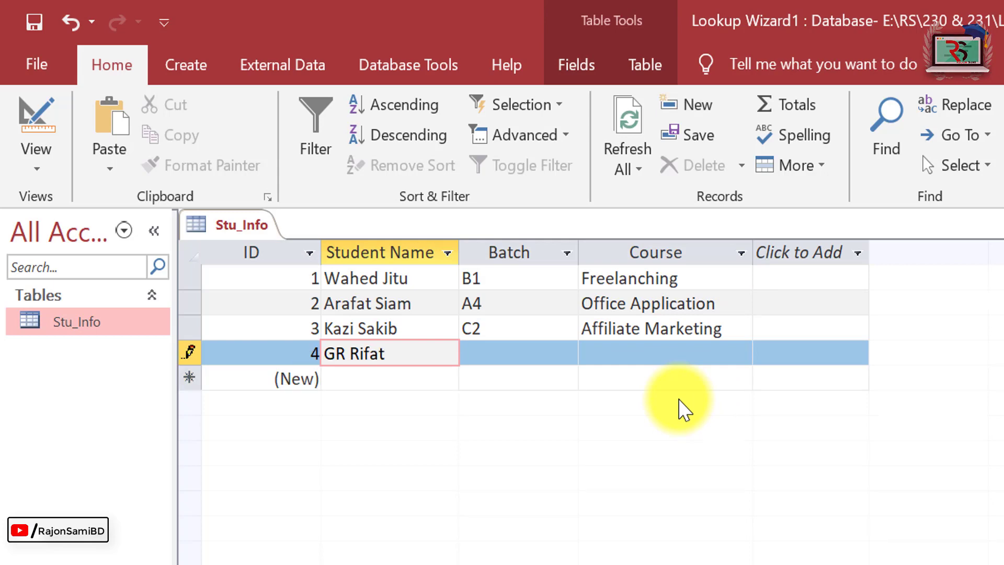
{"action": "key", "text": "Tab"}
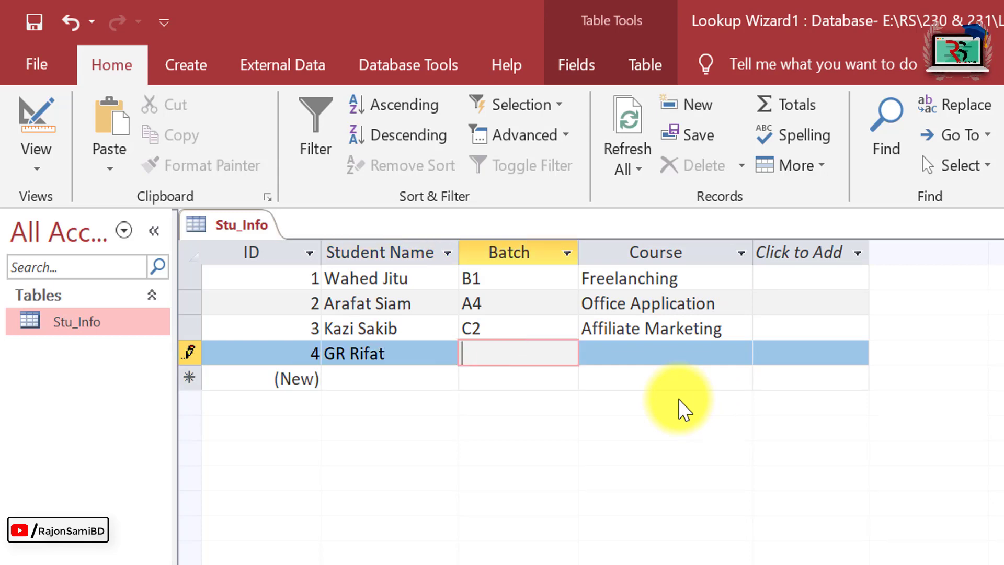
{"action": "type", "text": "D1"}
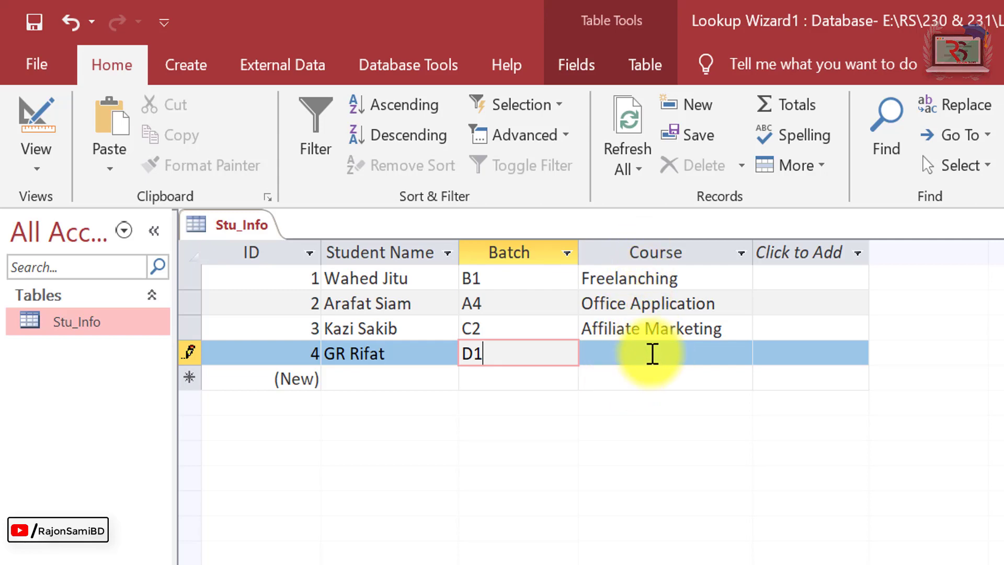
{"action": "key", "text": "Tab"}
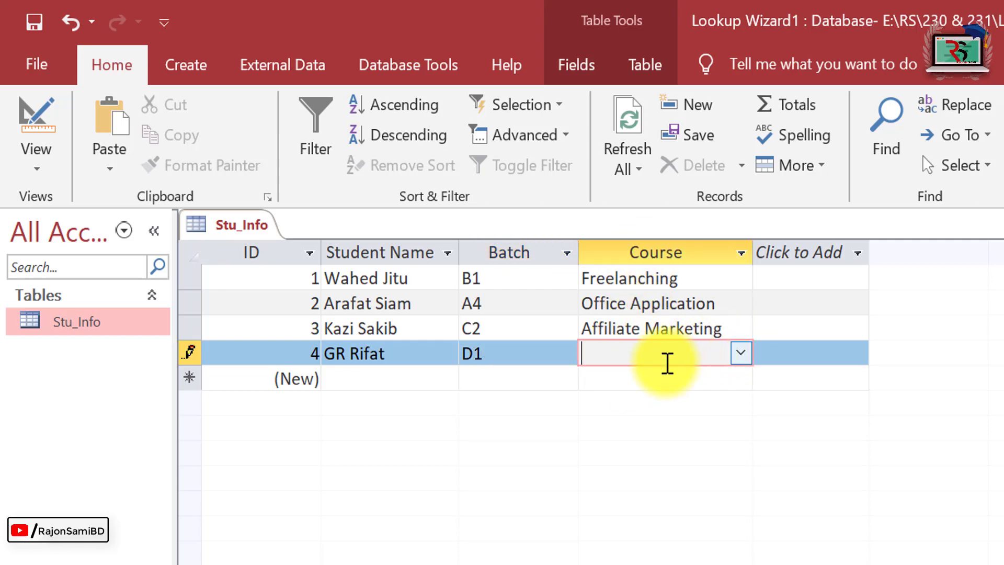
{"action": "left_click", "coordinate": [741, 353]}
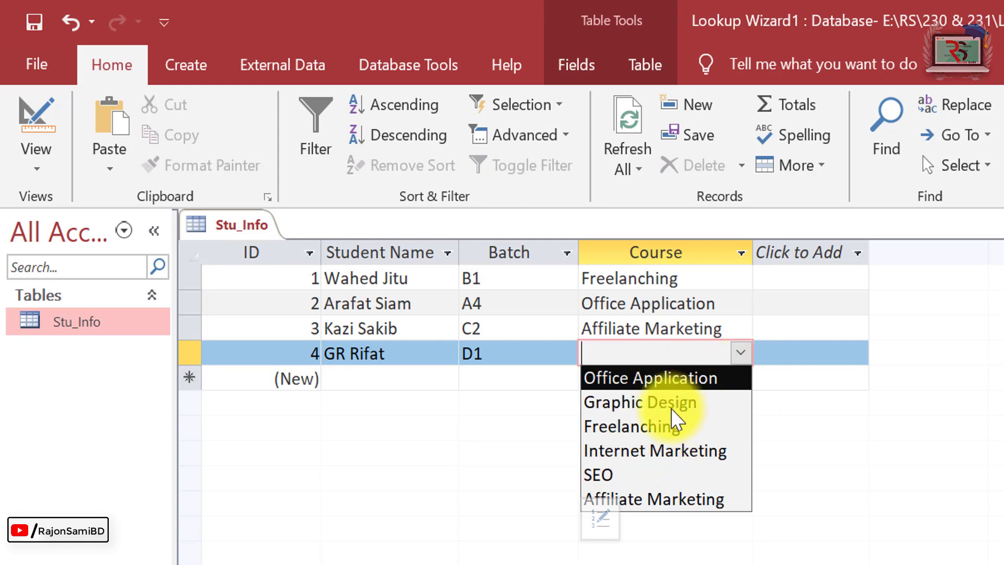
Choose Office Application as the Default Value in the Course Edit List Items dialog.
{"action": "left_click", "coordinate": [604, 523]}
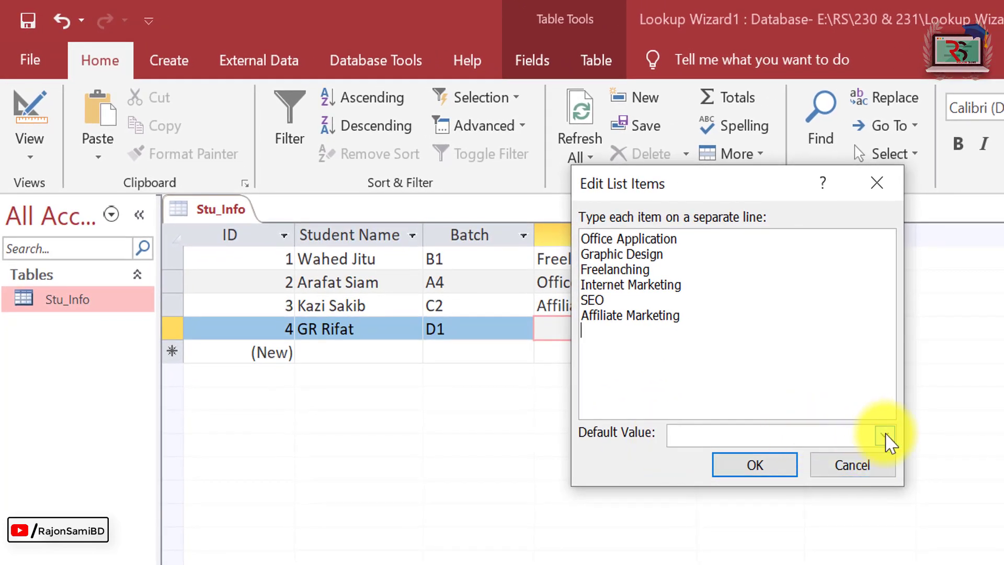
{"action": "left_click", "coordinate": [884, 435]}
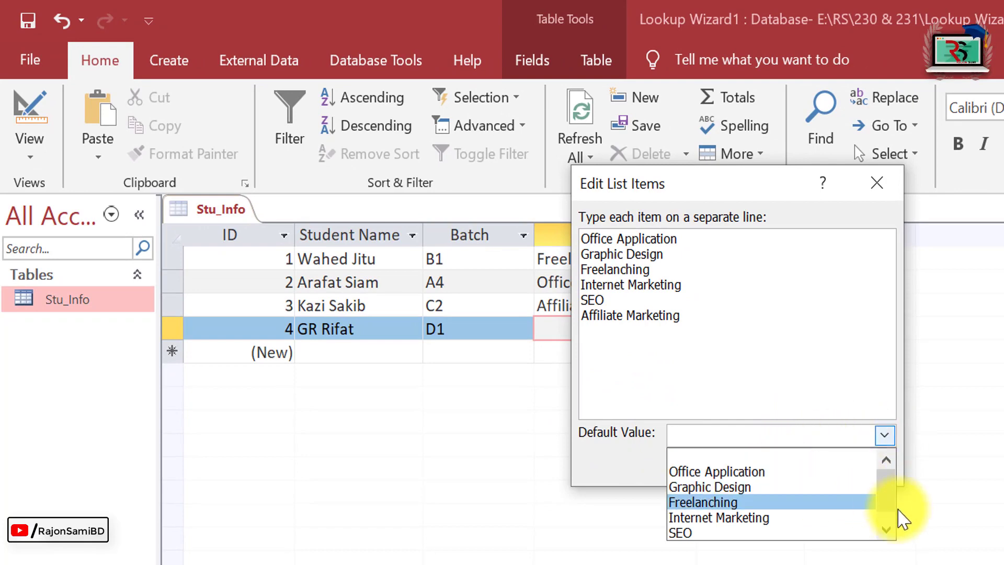
{"action": "left_click", "coordinate": [885, 529]}
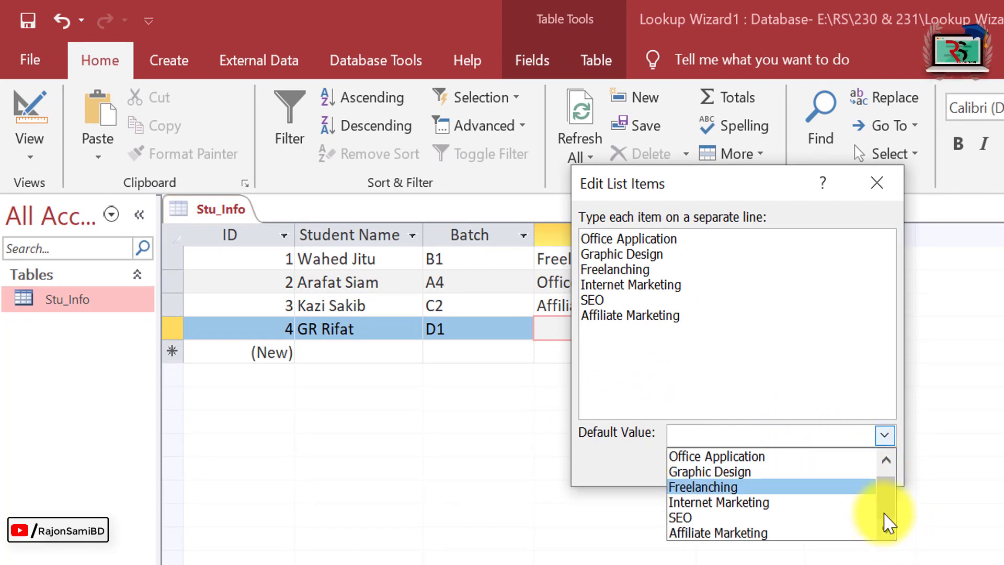
{"action": "left_click_drag", "start_coordinate": [886, 518], "coordinate": [891, 522]}
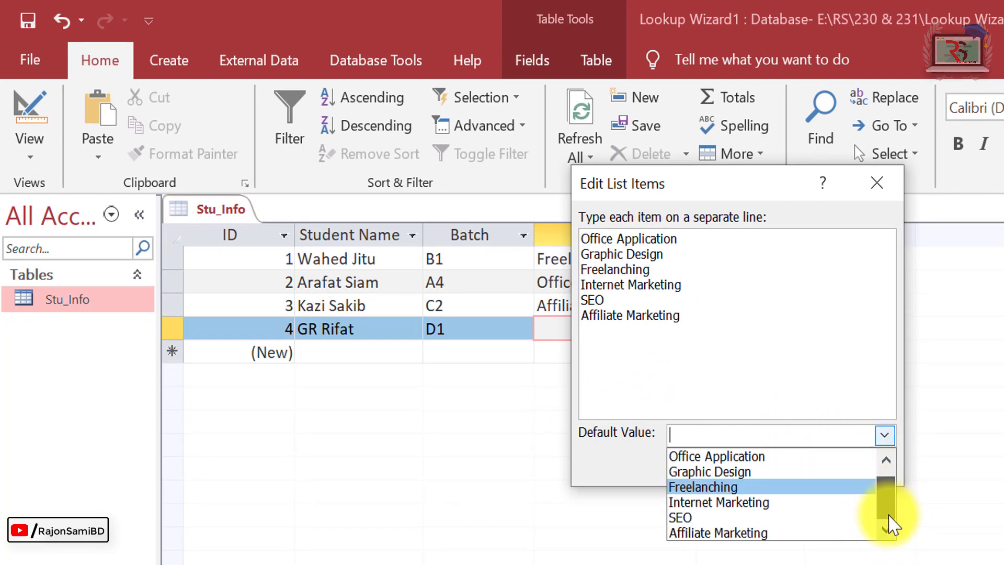
{"action": "left_click", "coordinate": [748, 457]}
{"action": "left_click", "coordinate": [762, 470]}
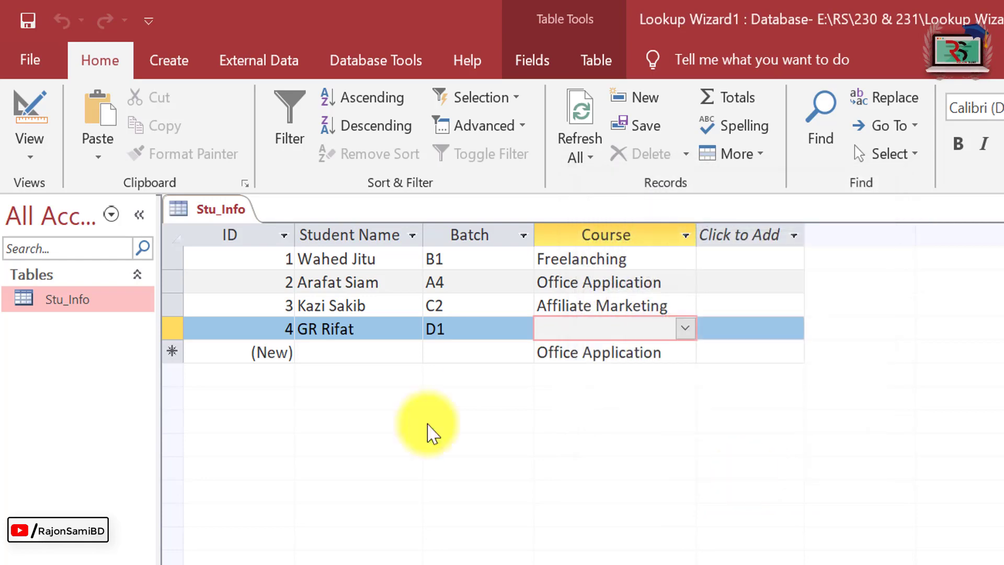
Add a fifth student's name with batch A2.
{"action": "key", "text": "Tab"}
{"action": "key", "text": "Tab"}
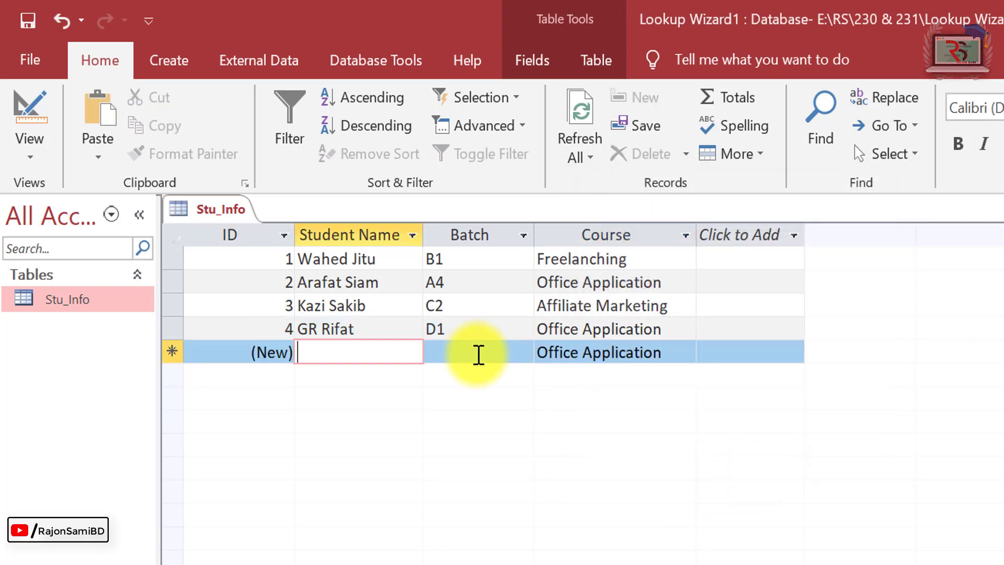
{"action": "type", "text": "Tarikqul"}
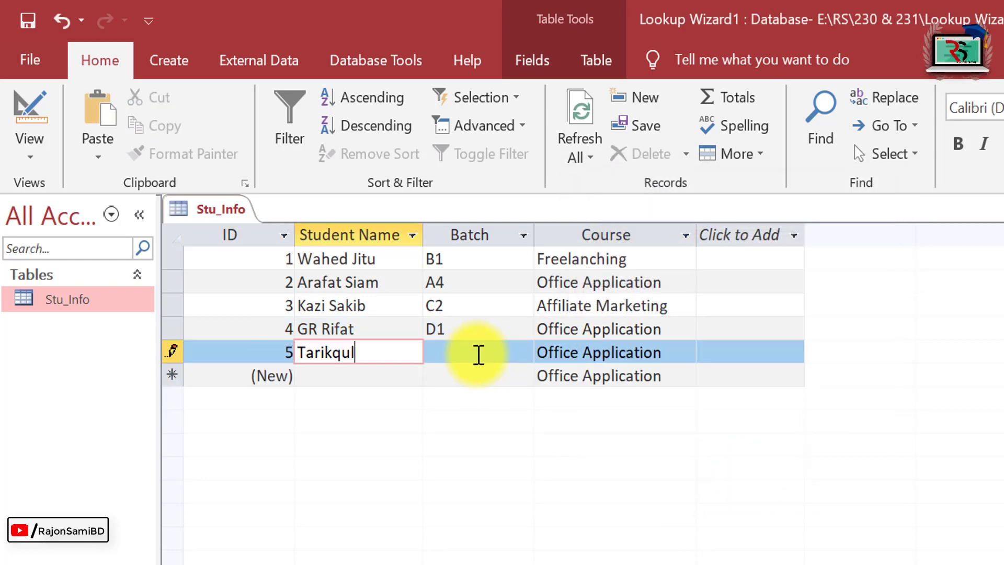
{"action": "left_click", "coordinate": [479, 355]}
{"action": "type", "text": "A"}
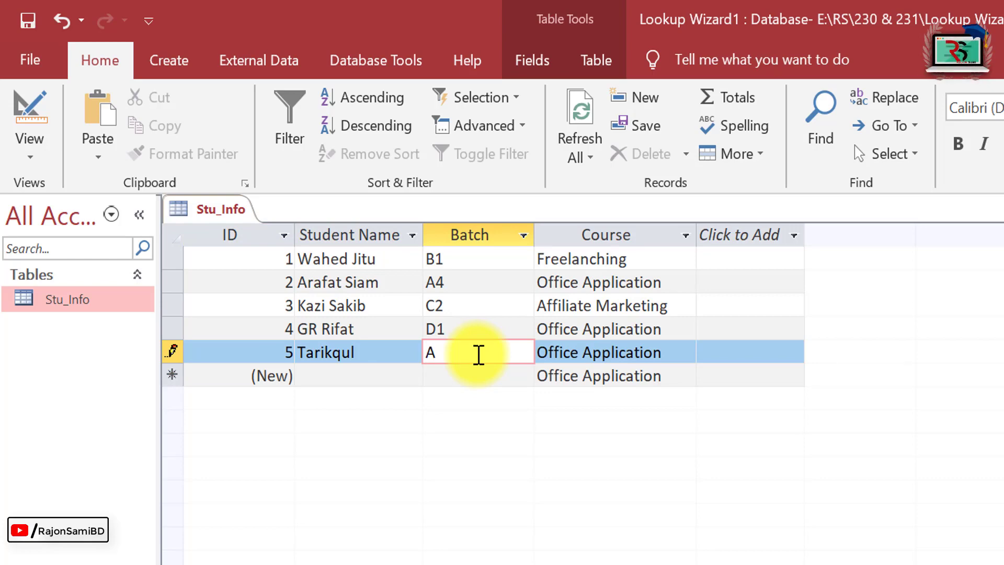
{"action": "type", "text": "2"}
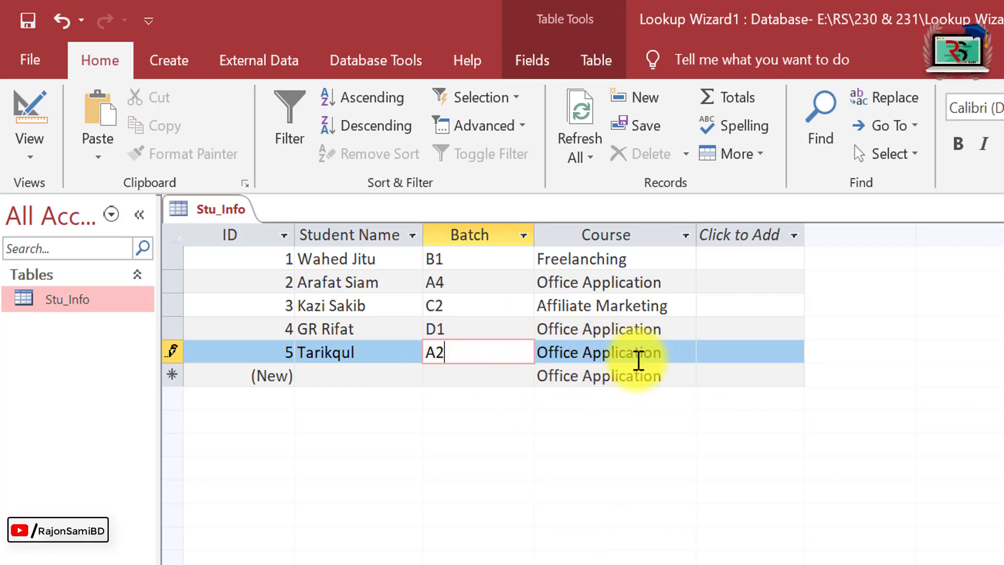
{"action": "key", "text": "Tab"}
{"action": "key", "text": "Tab"}
{"action": "key", "text": "Tab"}
{"action": "key", "text": "Tab"}
{"action": "key", "text": "Tab"}
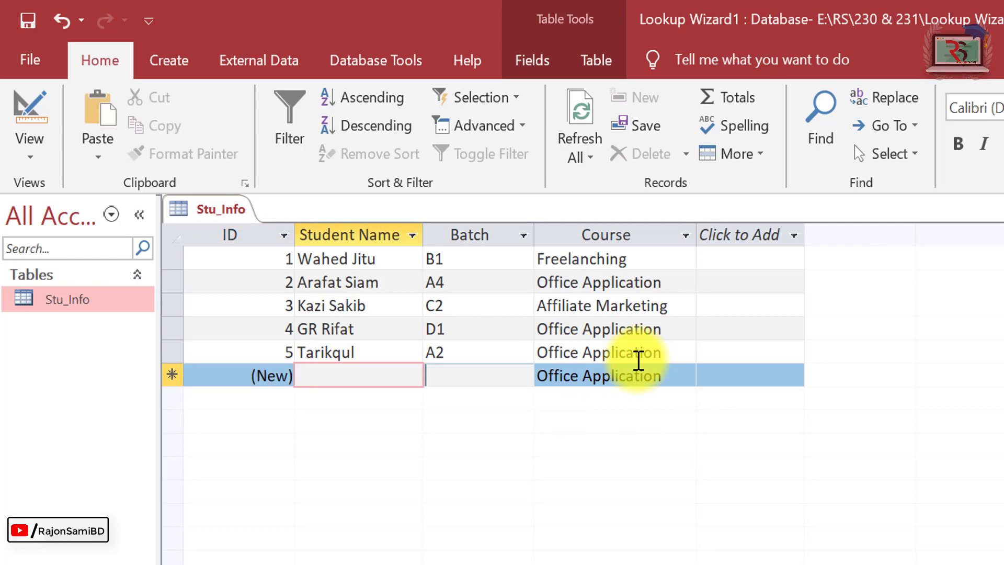
Add a sixth student in batch C2 with the SEO course.
{"action": "left_click", "coordinate": [352, 368]}
{"action": "type", "text": "fsf"}
{"action": "key", "text": "Tab"}
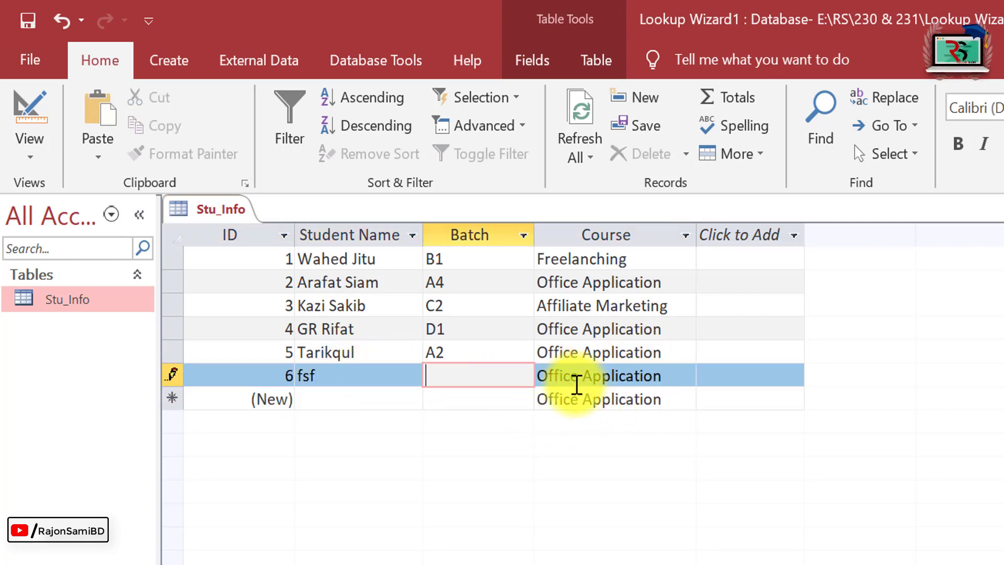
{"action": "type", "text": "C"}
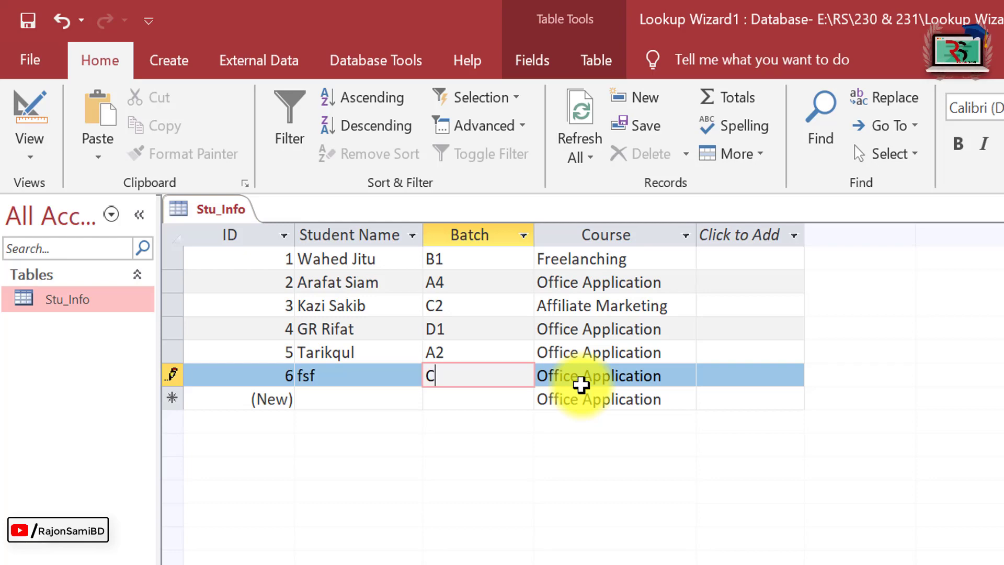
{"action": "type", "text": "2"}
{"action": "key", "text": "Tab"}
{"action": "left_click", "coordinate": [684, 375]}
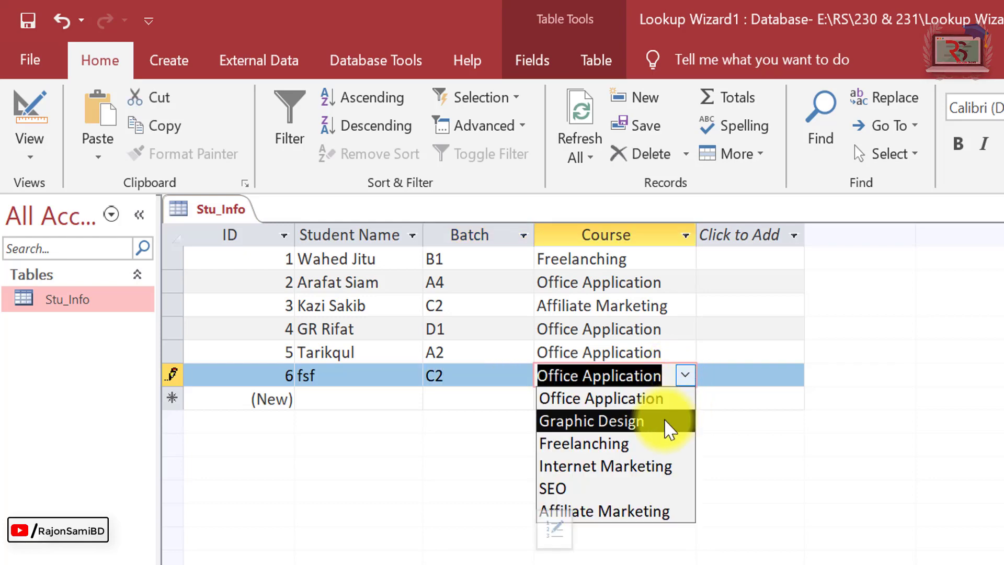
{"action": "left_click", "coordinate": [594, 490]}
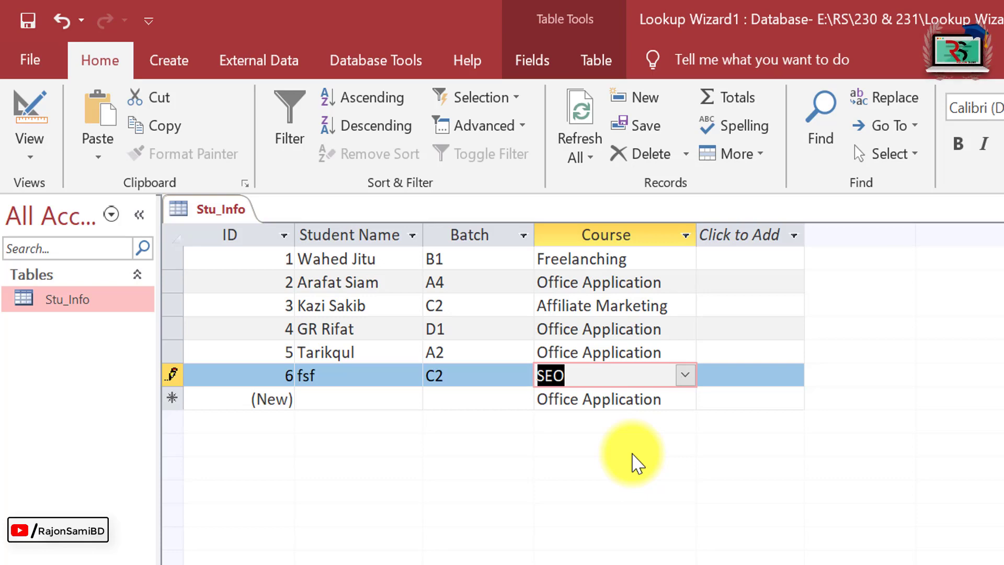
Save Stu_Info, create a new blank table and switch Table1 to design view.
{"action": "left_click", "coordinate": [28, 21]}
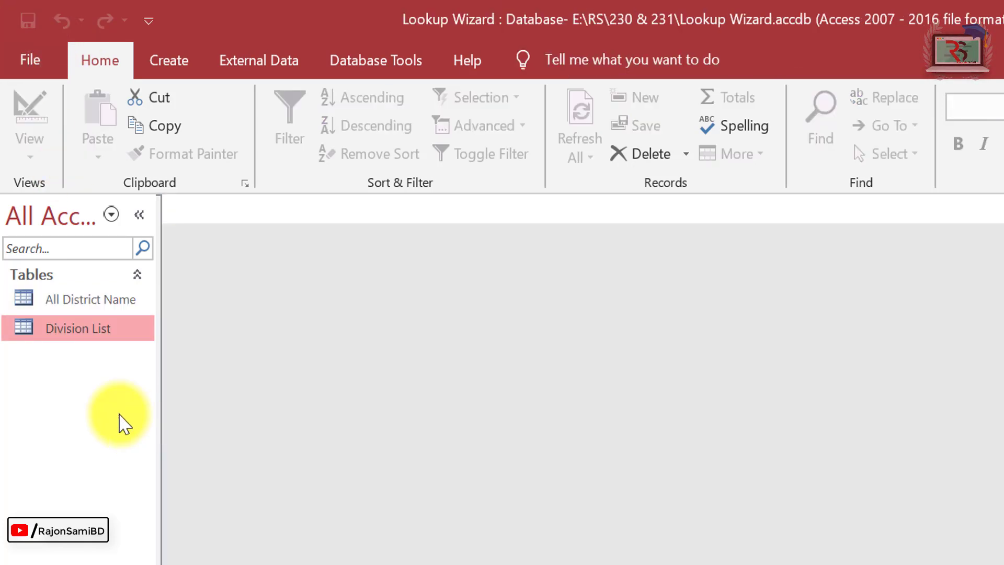
{"action": "left_click", "coordinate": [173, 68]}
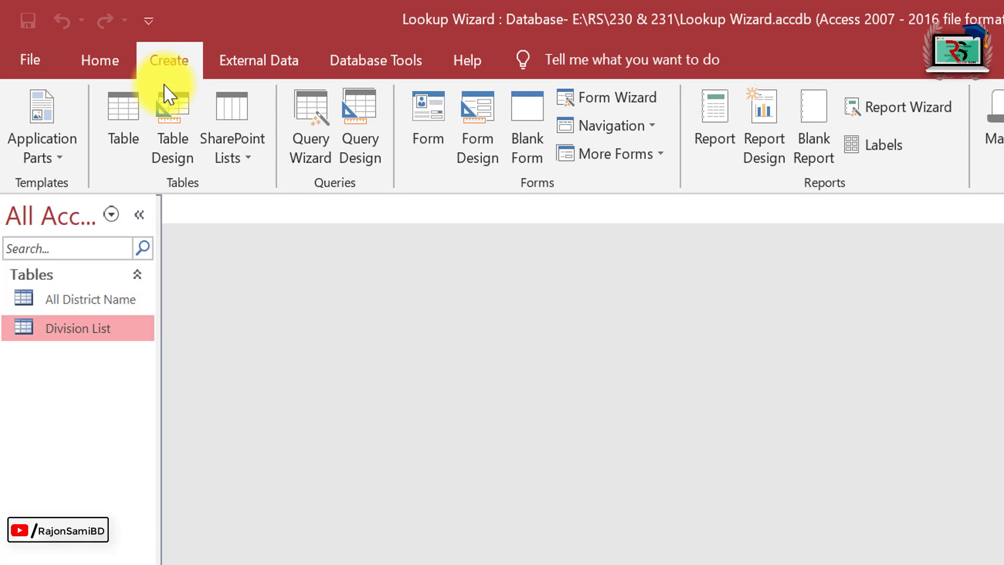
{"action": "left_click", "coordinate": [128, 138]}
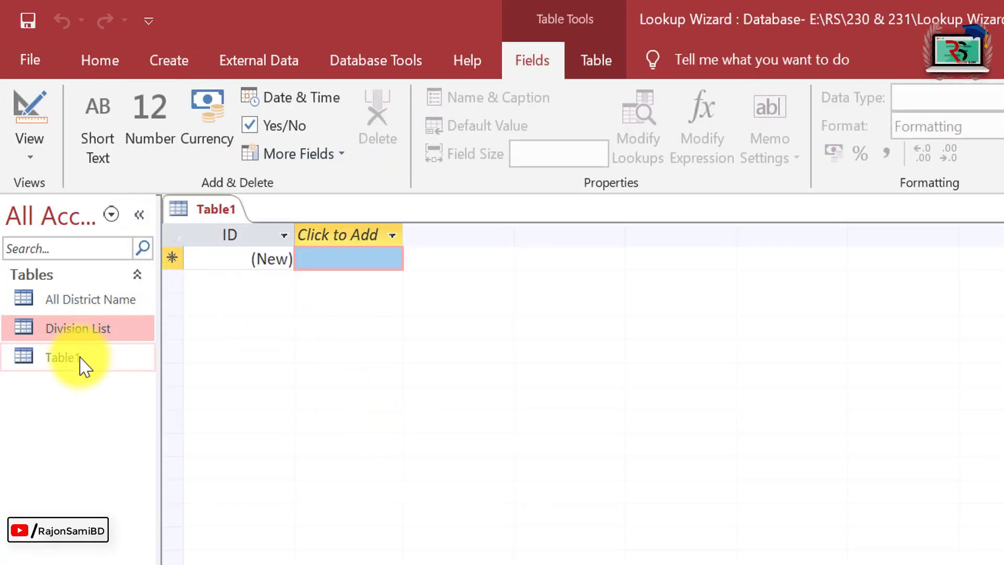
{"action": "left_click", "coordinate": [81, 359]}
{"action": "right_click", "coordinate": [81, 360]}
{"action": "left_click", "coordinate": [157, 405]}
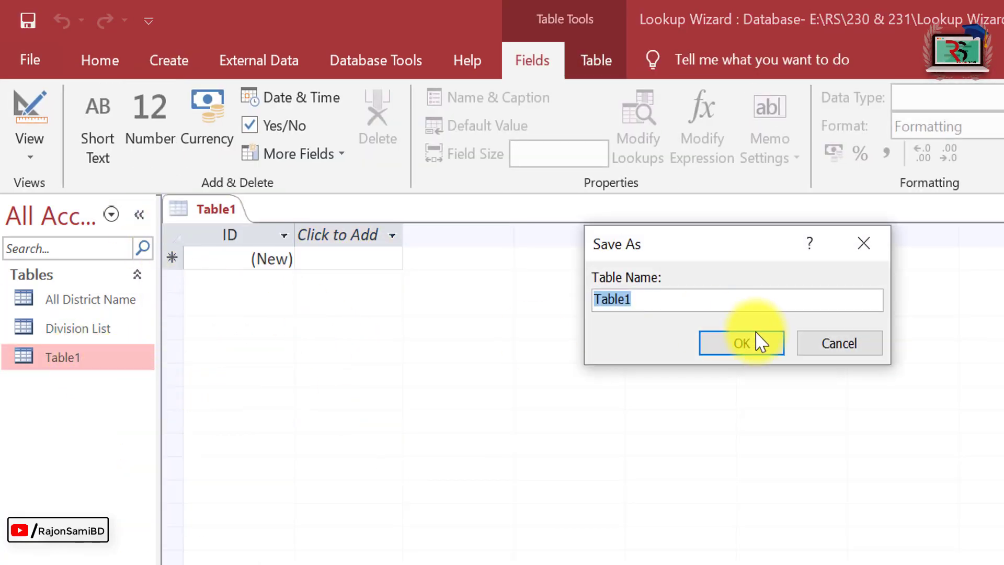
Save the new table under the name Office Data.
{"action": "type", "text": "Office Data"}
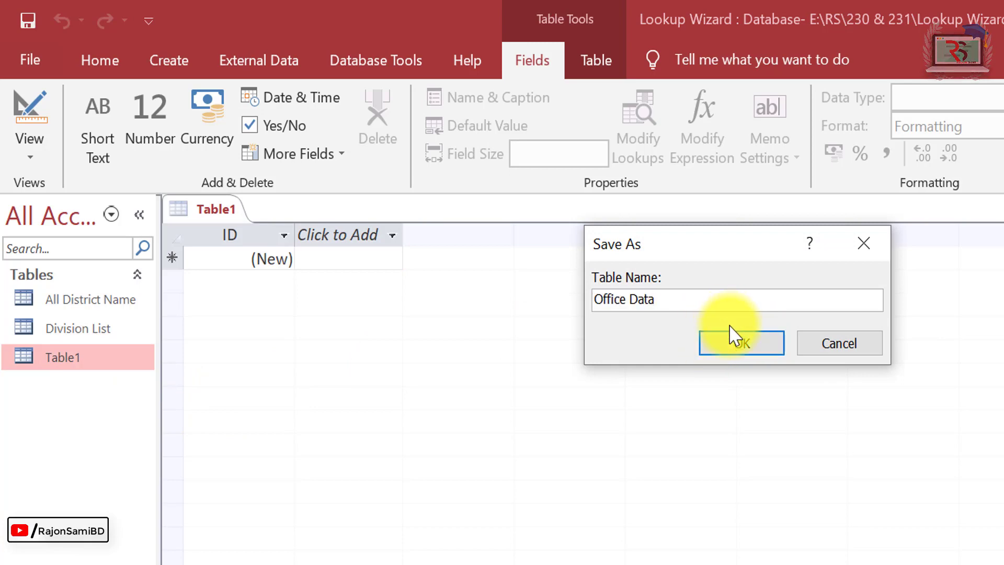
{"action": "left_click", "coordinate": [733, 350]}
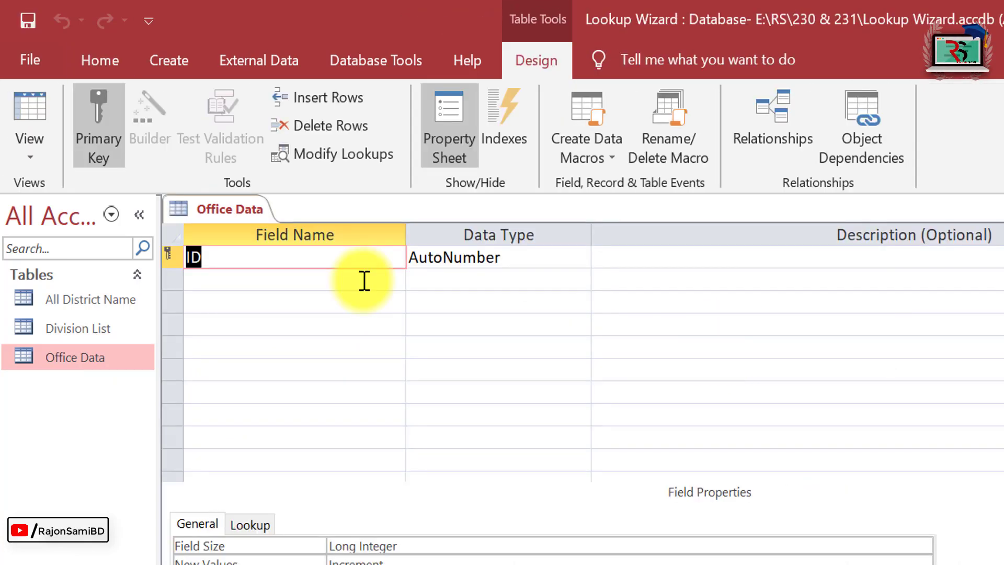
{"action": "key", "text": "Tab"}
{"action": "key", "text": "Tab"}
{"action": "key", "text": "Tab"}
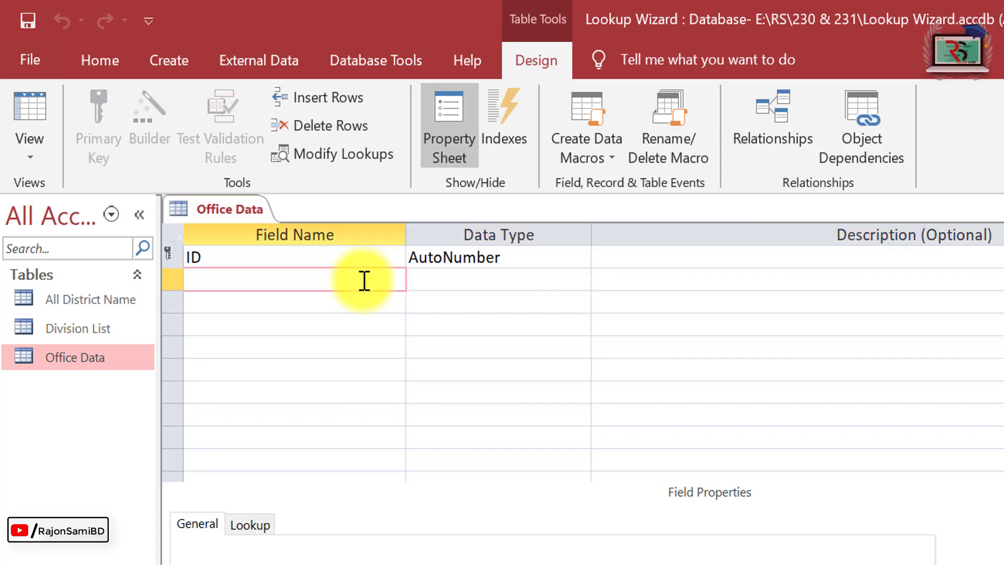
Add Short Text fields Emp_Name, Mobile Number and Division below ID.
{"action": "type", "text": "Emp_Name"}
{"action": "key", "text": "Tab"}
{"action": "key", "text": "Tab"}
{"action": "key", "text": "Tab"}
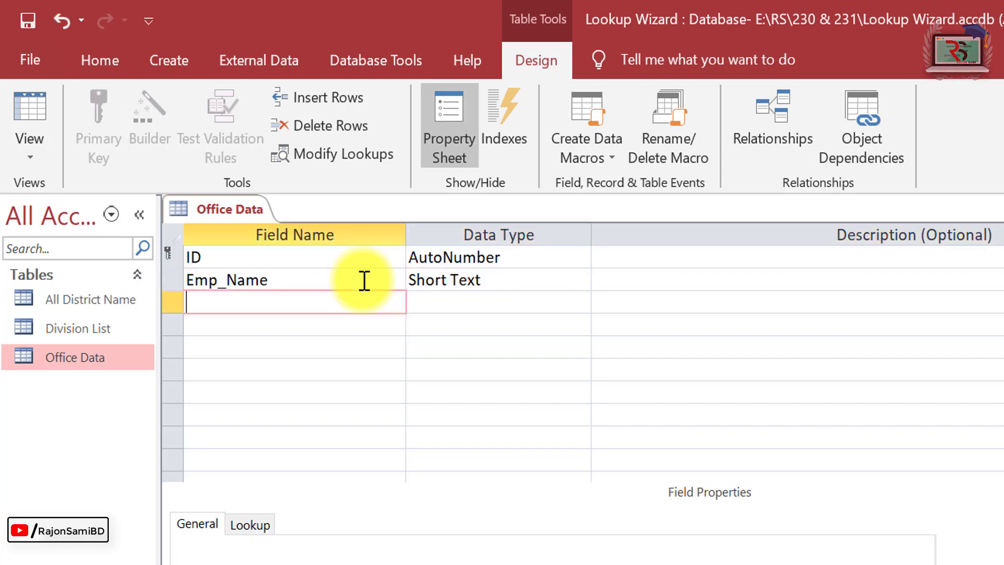
{"action": "type", "text": "Mobile Number"}
{"action": "key", "text": "Tab"}
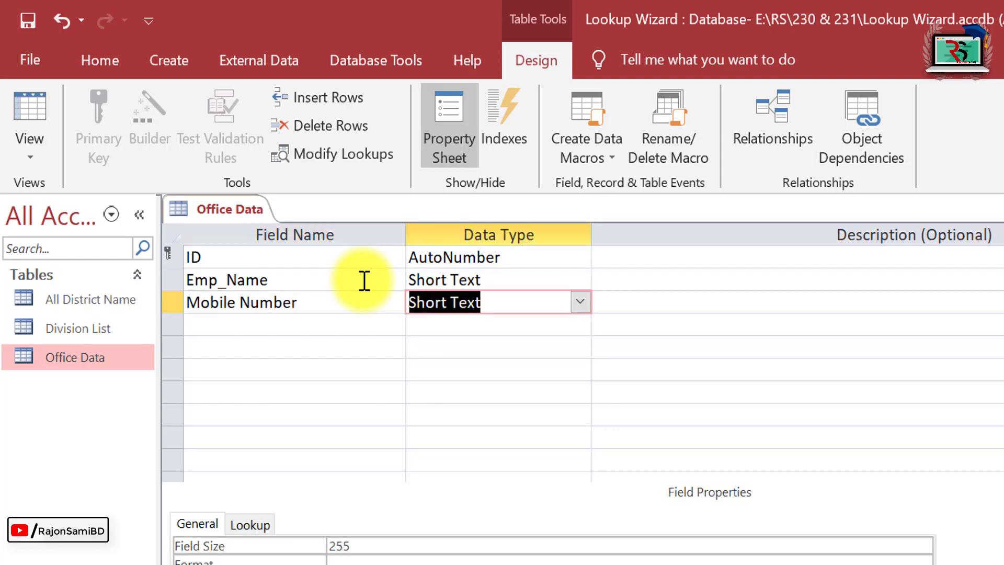
{"action": "left_click", "coordinate": [582, 303]}
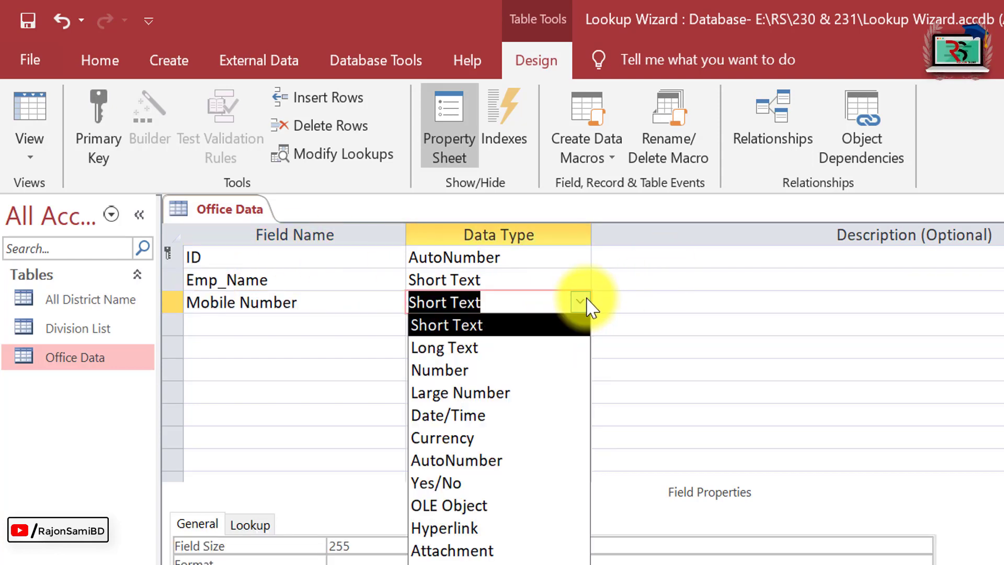
{"action": "left_click", "coordinate": [697, 330]}
{"action": "left_click", "coordinate": [259, 323]}
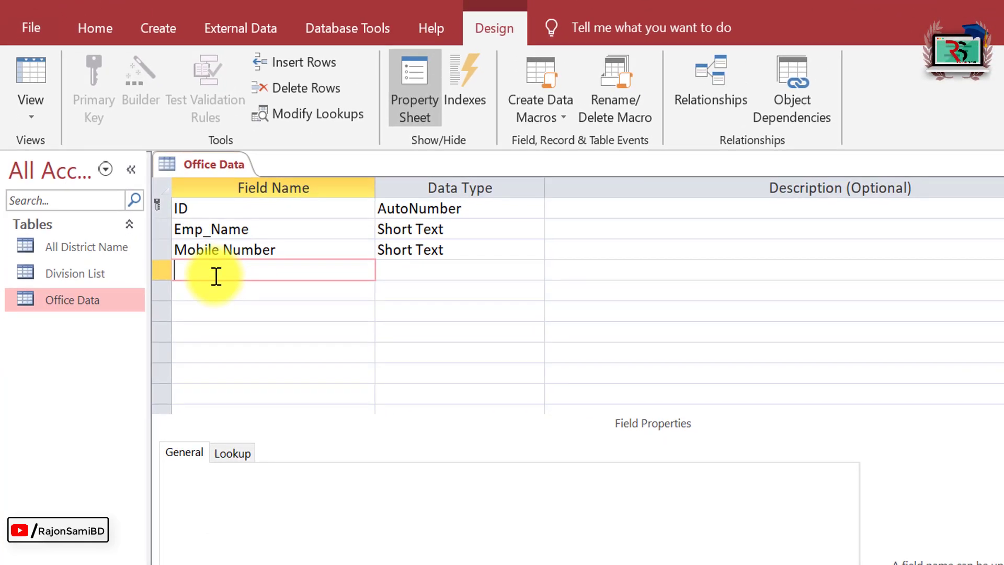
{"action": "type", "text": "Division"}
{"action": "key", "text": "Tab"}
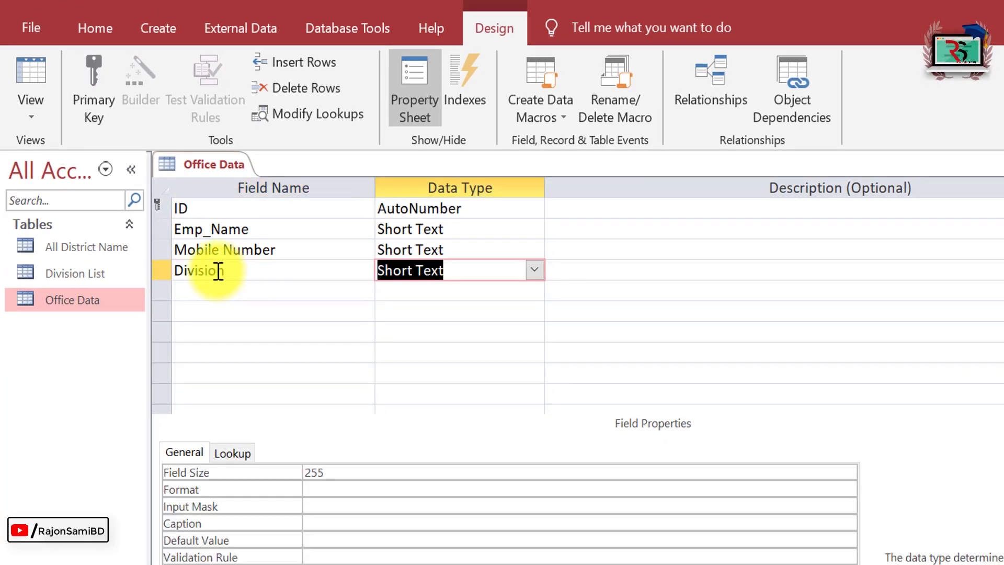
{"action": "left_click", "coordinate": [536, 272]}
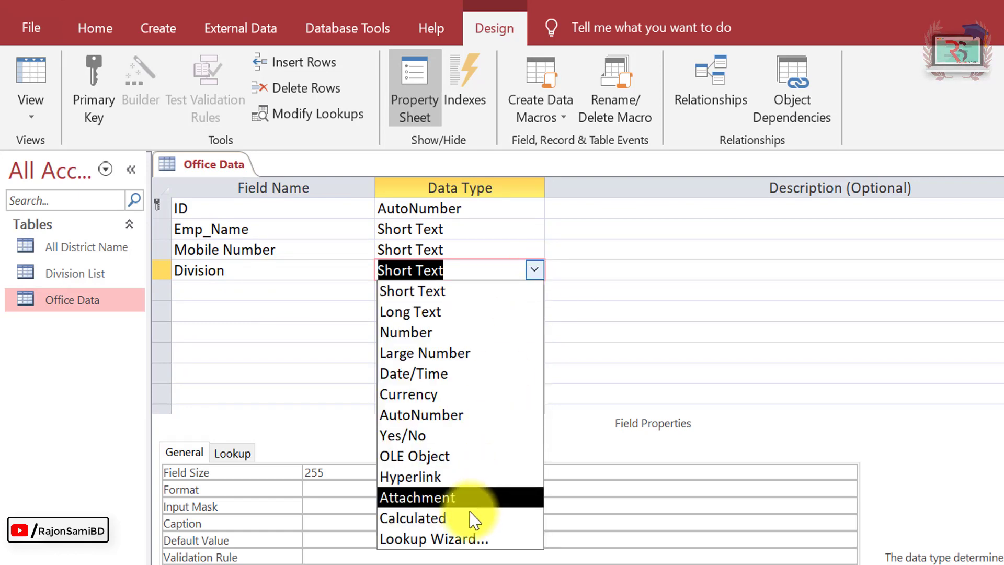
{"action": "left_click", "coordinate": [478, 538]}
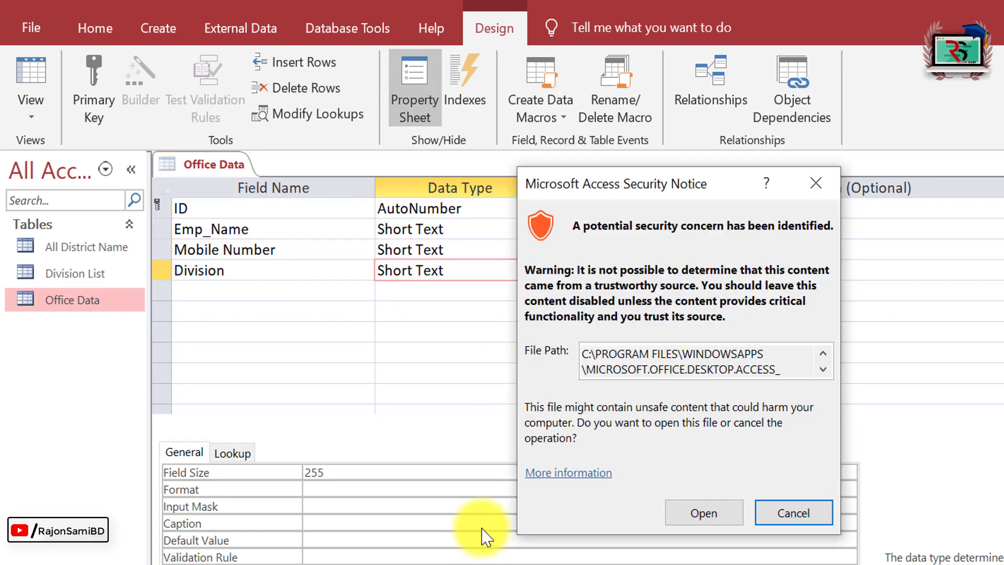
{"action": "left_click", "coordinate": [702, 516]}
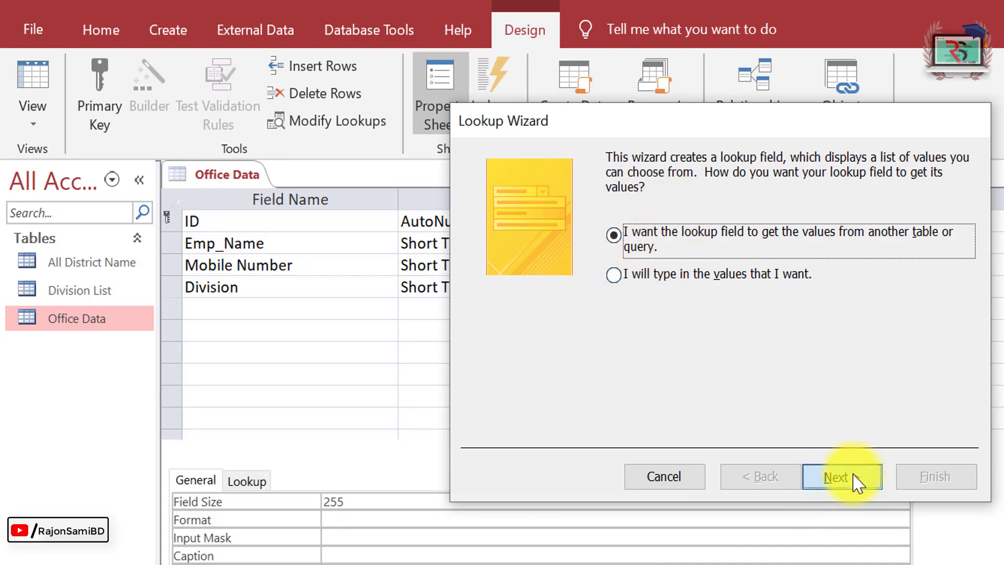
{"action": "left_click", "coordinate": [858, 477]}
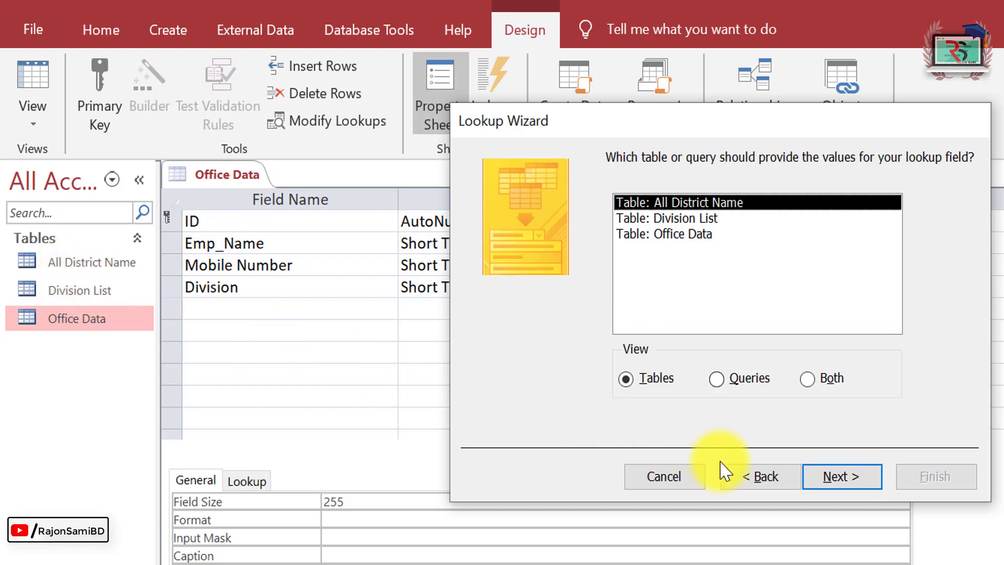
{"action": "left_click", "coordinate": [674, 480]}
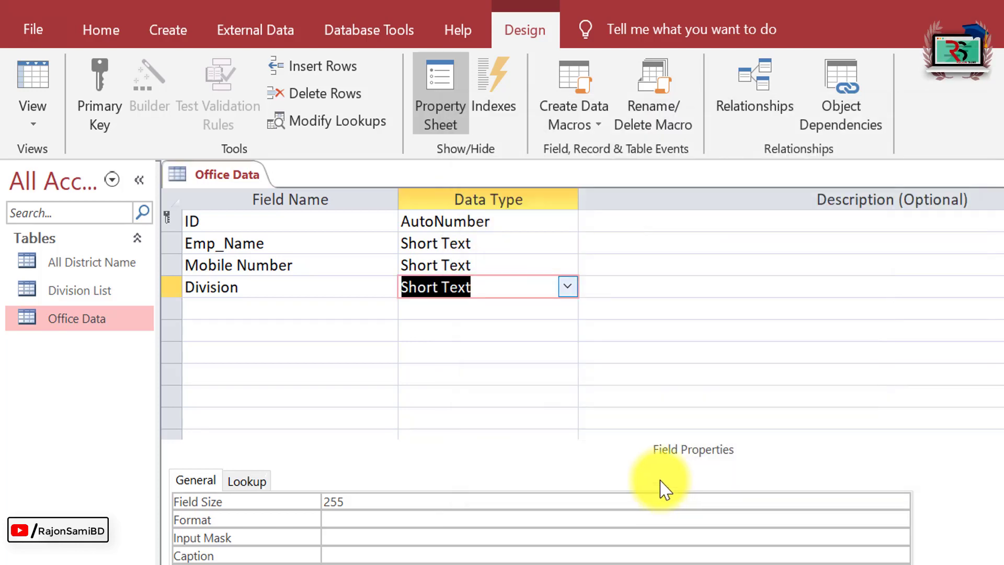
Open the Division List and All District Name tables to review their records.
{"action": "left_click", "coordinate": [86, 297]}
{"action": "right_click", "coordinate": [87, 301]}
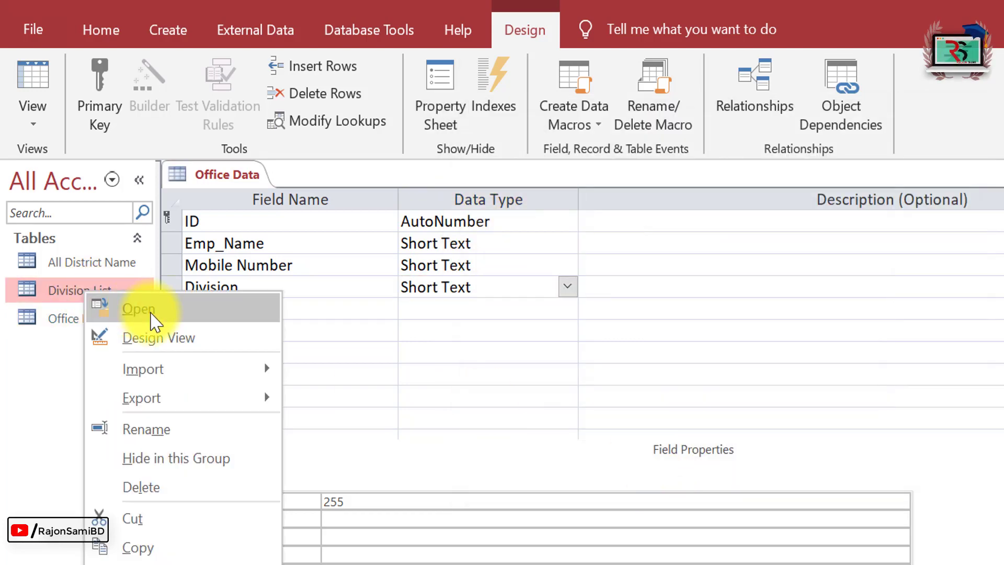
{"action": "left_click", "coordinate": [131, 309]}
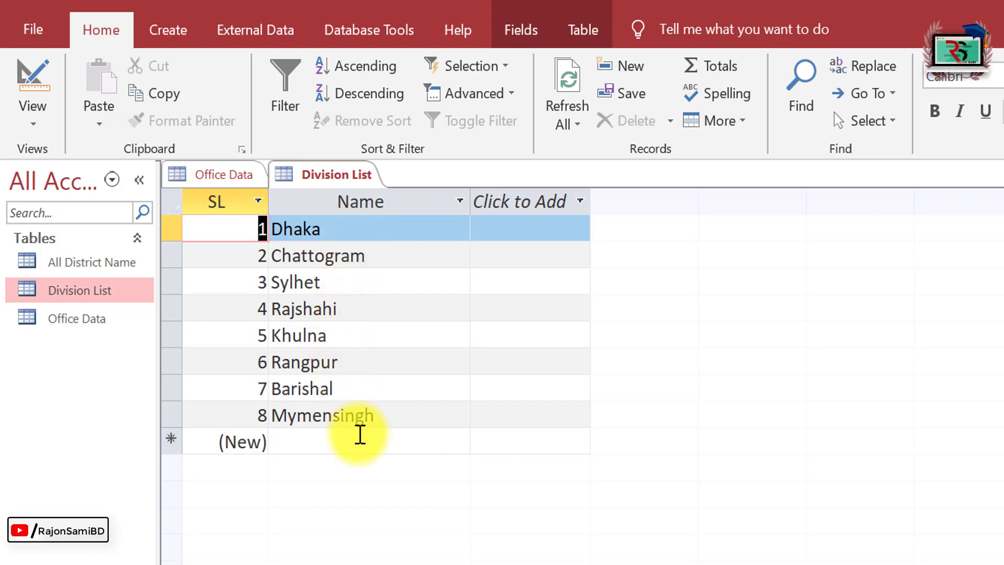
{"action": "left_click", "coordinate": [91, 264]}
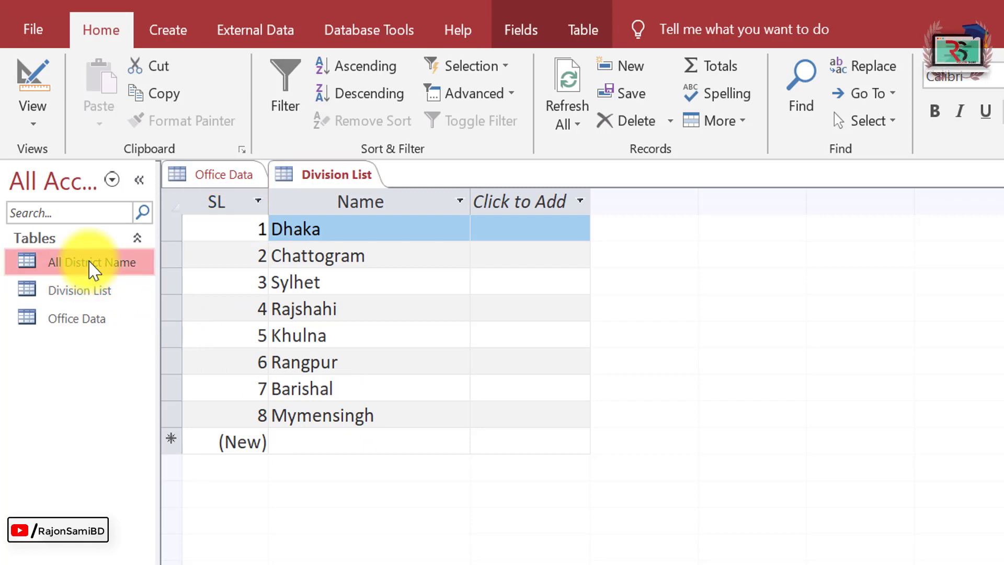
{"action": "right_click", "coordinate": [90, 262]}
{"action": "left_click", "coordinate": [166, 287]}
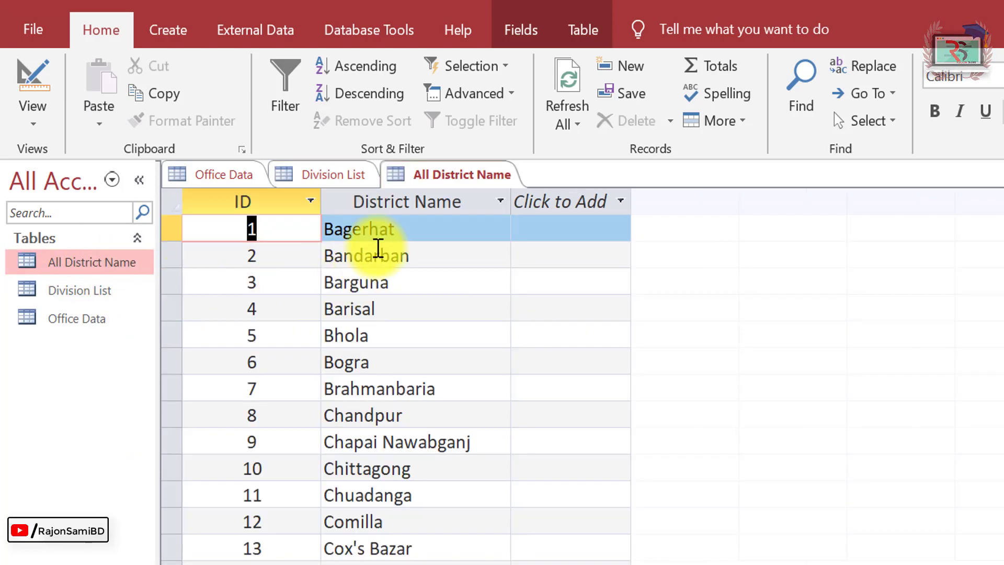
{"action": "scroll", "coordinate": [471, 443], "scroll_direction": "down", "scroll_amount": 13}
{"action": "scroll", "coordinate": [444, 455], "scroll_direction": "up", "scroll_amount": 13}
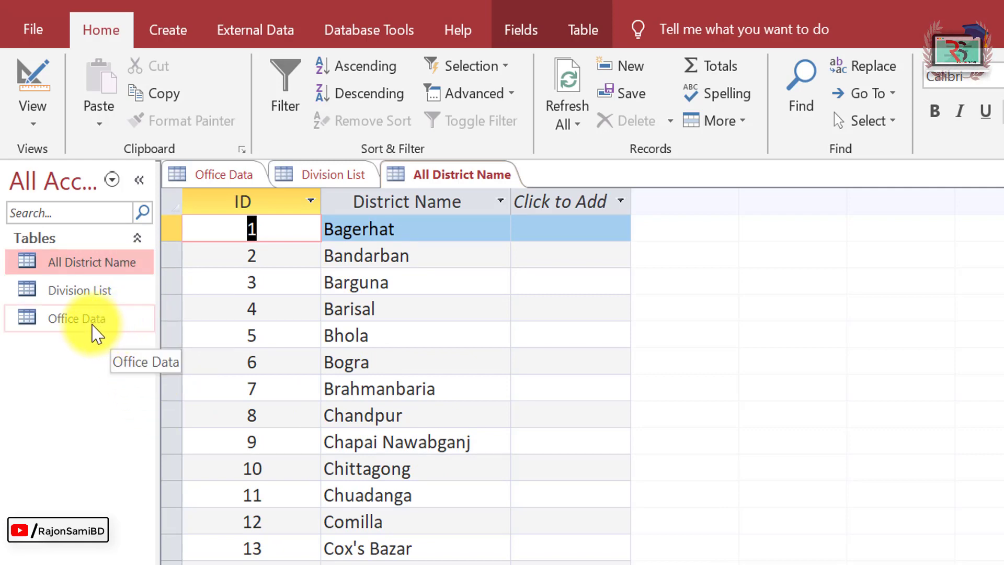
Reopen the Office Data table in Design View.
{"action": "left_click", "coordinate": [89, 327]}
{"action": "right_click", "coordinate": [89, 327]}
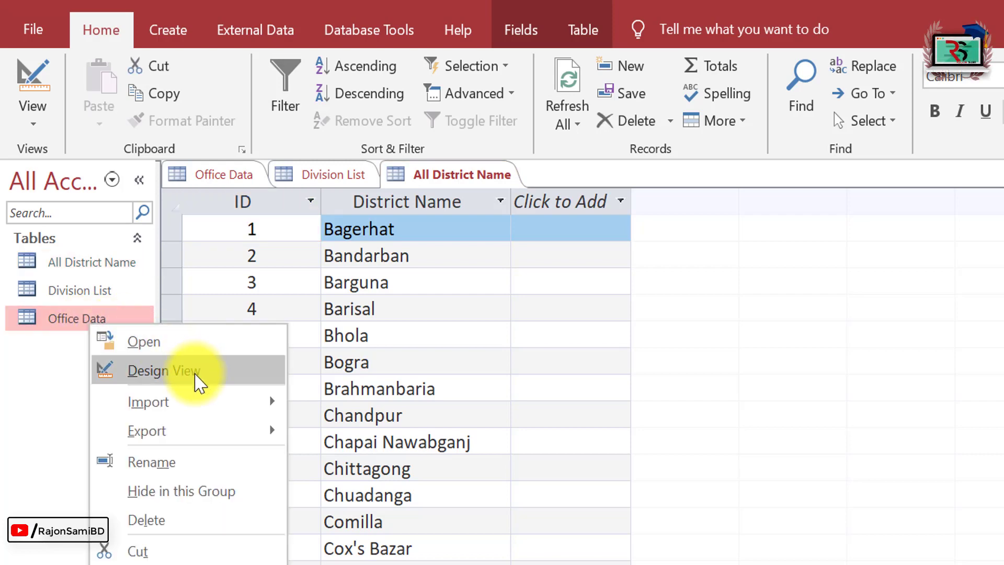
{"action": "left_click", "coordinate": [197, 374]}
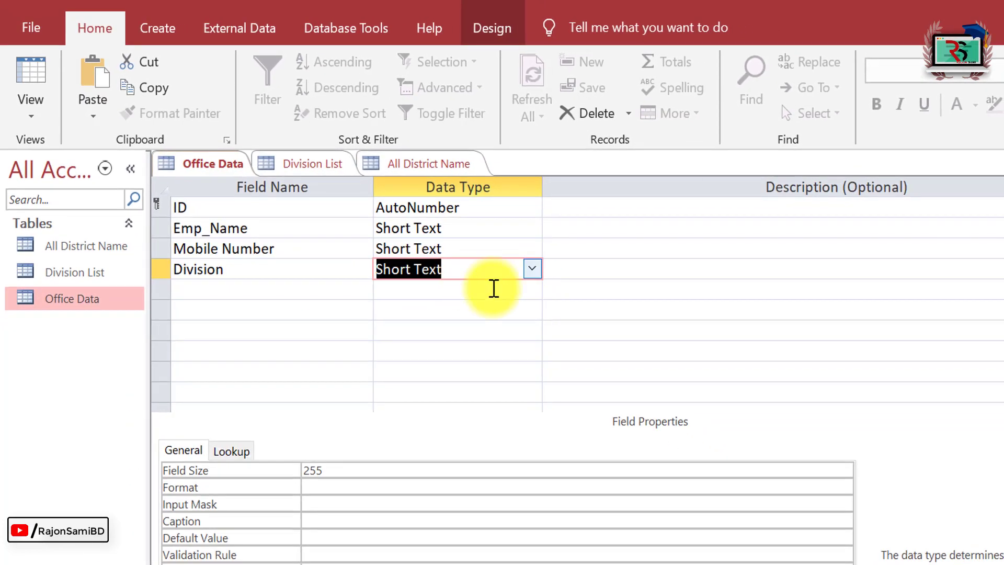
Make Division a Lookup Wizard field drawing values from the Division List table.
{"action": "left_click", "coordinate": [568, 286]}
{"action": "left_click", "coordinate": [448, 536]}
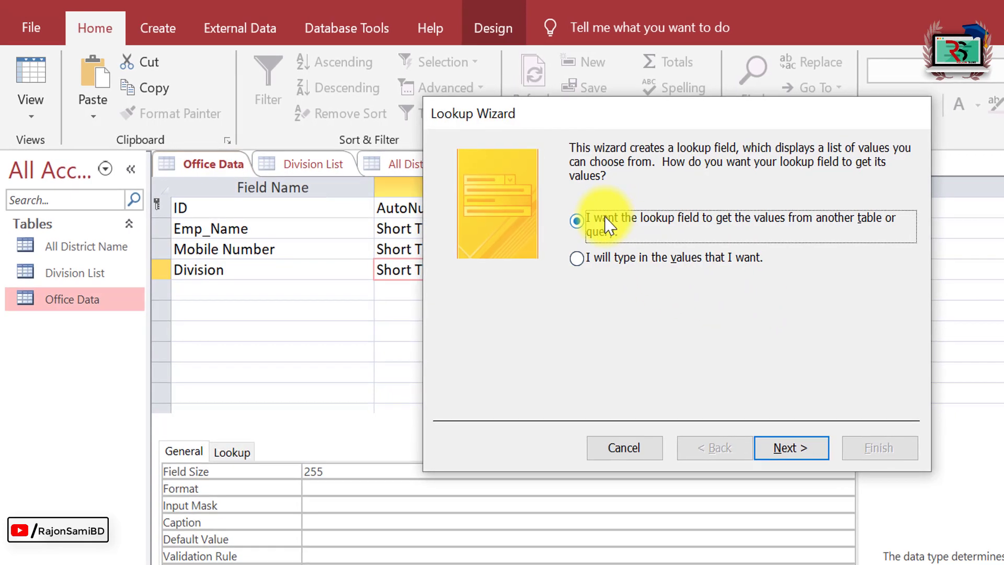
{"action": "left_click", "coordinate": [801, 454]}
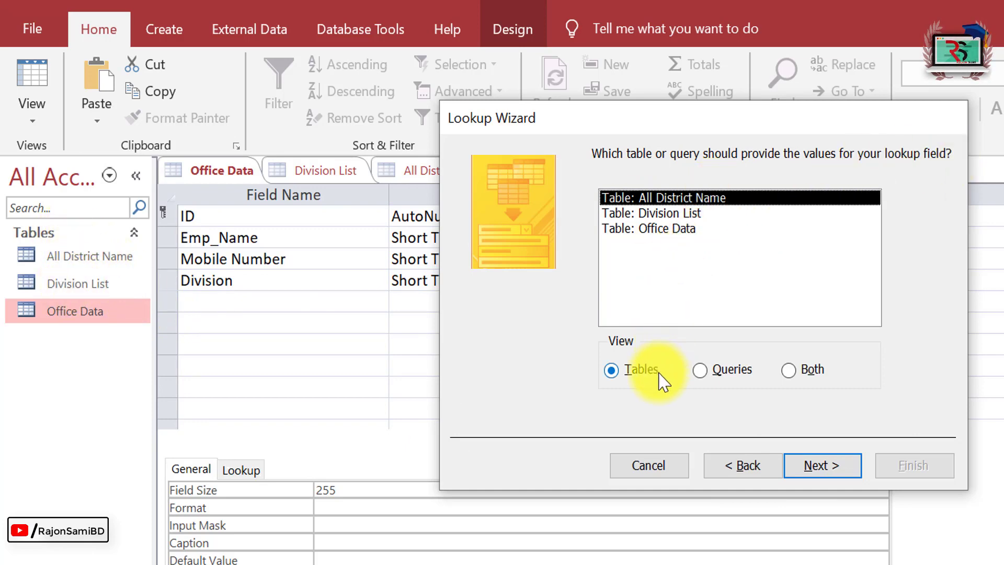
{"action": "left_click", "coordinate": [704, 370]}
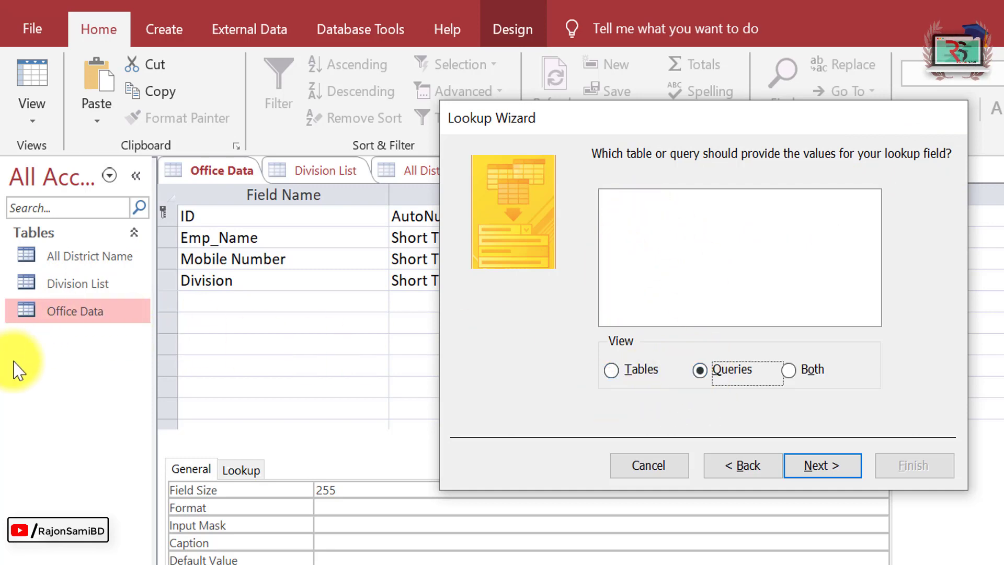
{"action": "left_click", "coordinate": [801, 375]}
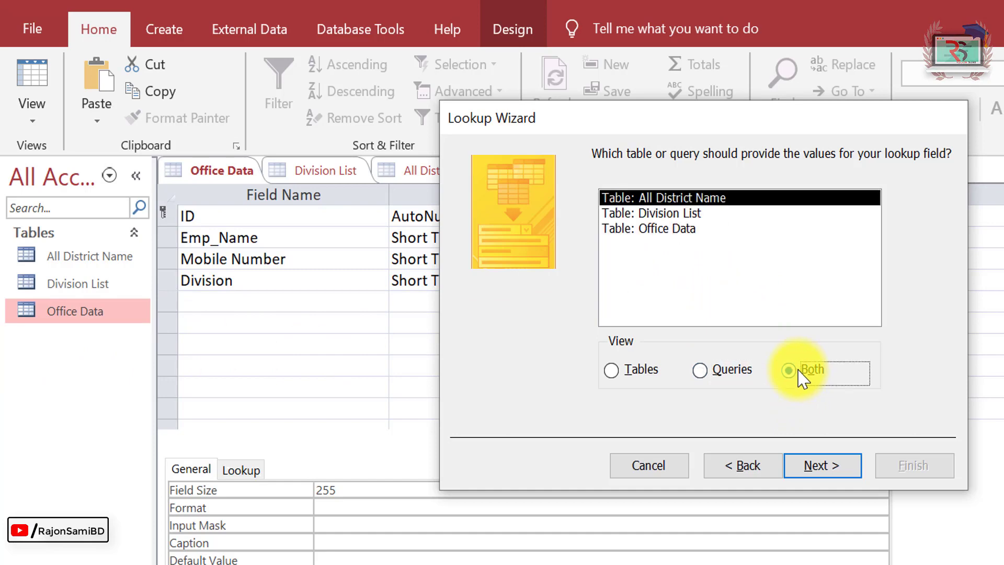
{"action": "left_click", "coordinate": [623, 374]}
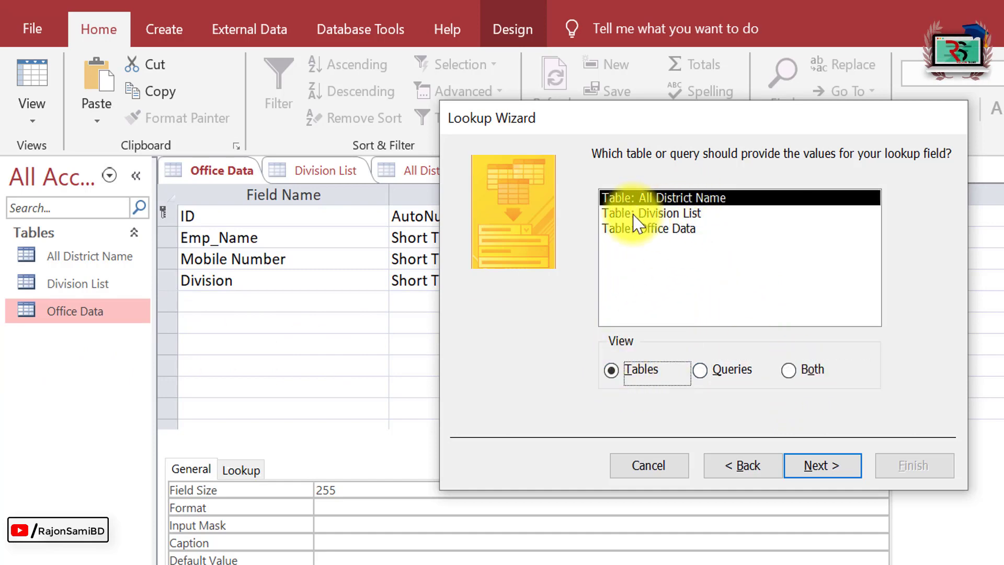
{"action": "left_click", "coordinate": [653, 214]}
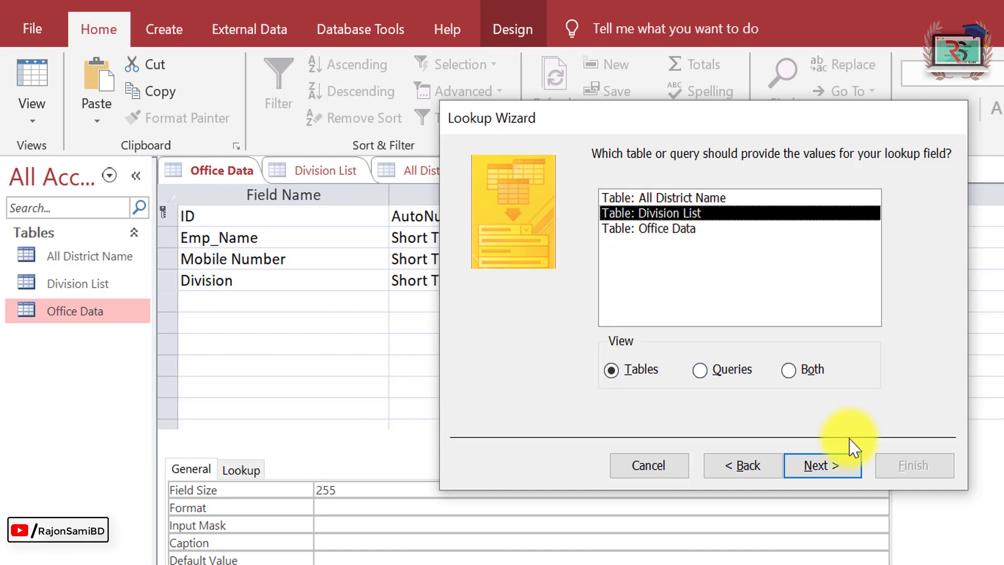
{"action": "left_click", "coordinate": [826, 467]}
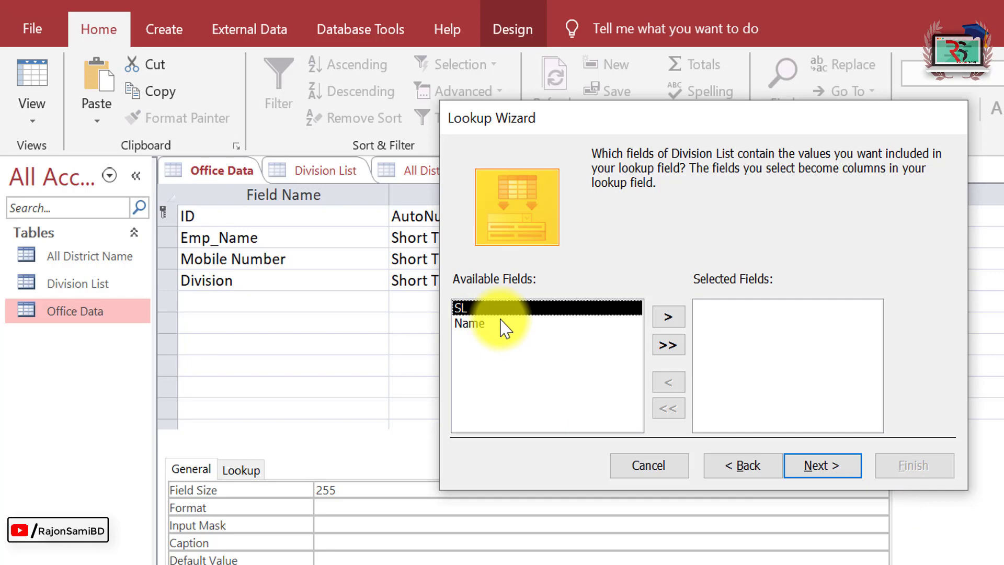
Add Division List's Name field as the lookup column and continue to sorting.
{"action": "left_click", "coordinate": [462, 324]}
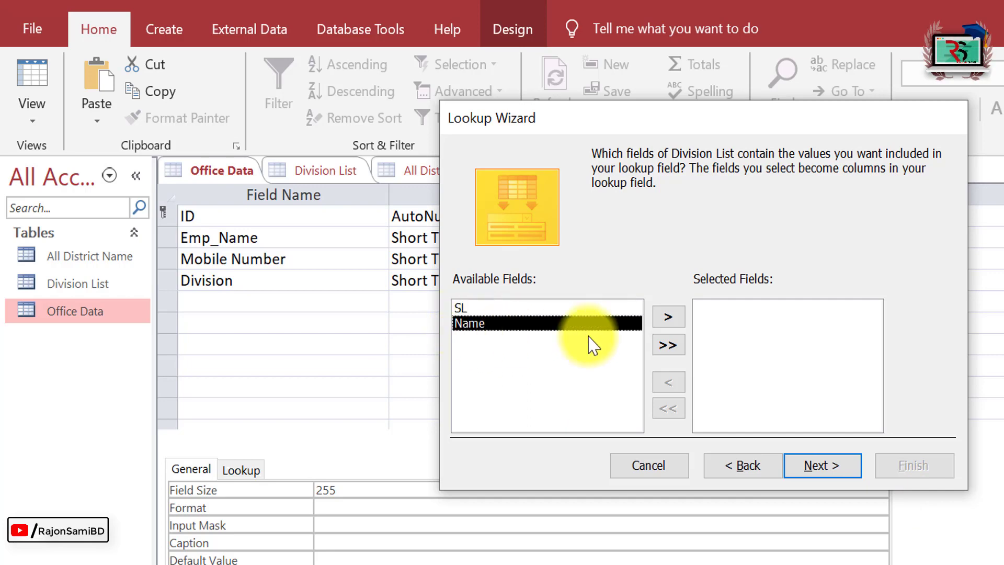
{"action": "left_click", "coordinate": [667, 319]}
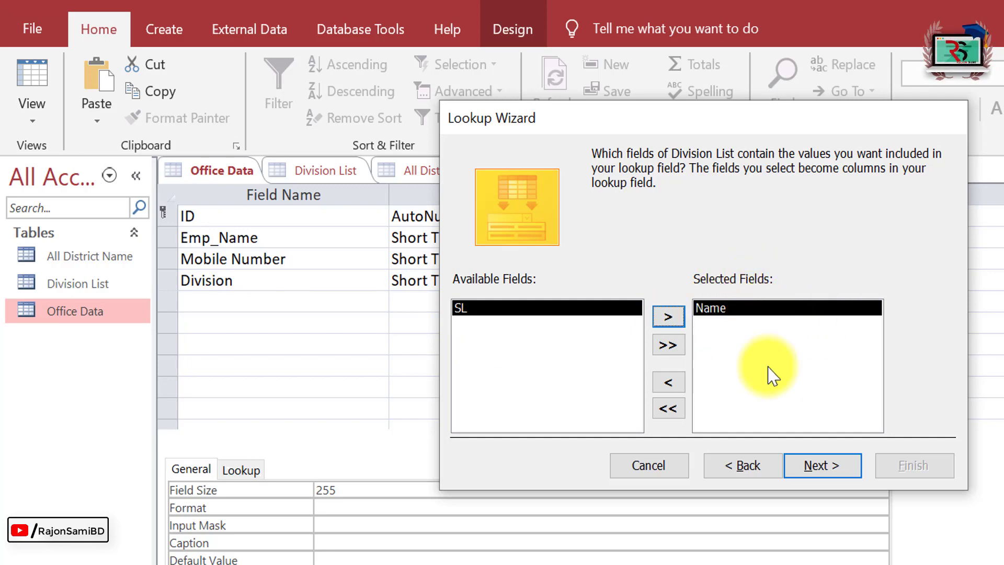
{"action": "left_click", "coordinate": [821, 465]}
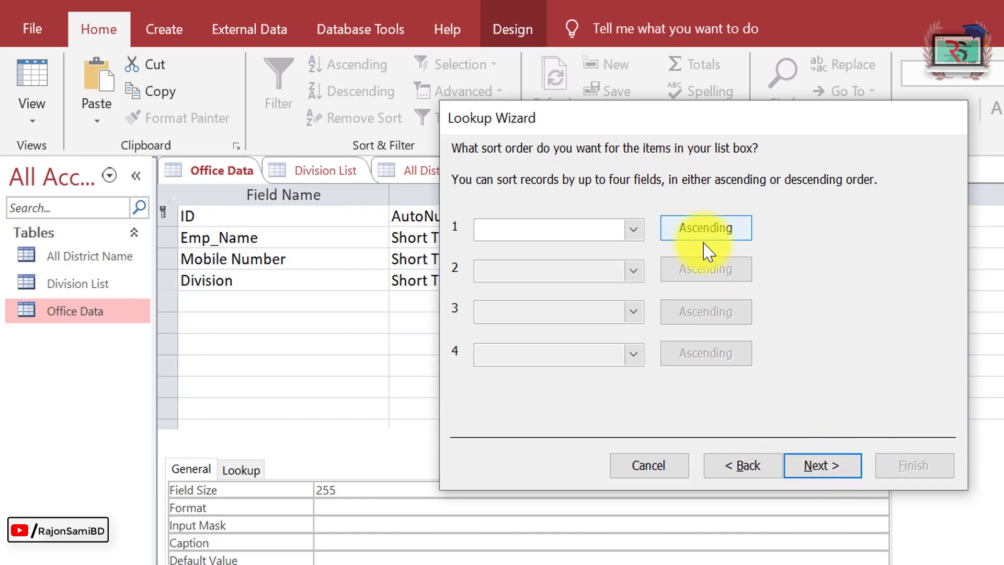
Finish the Division lookup with no sort order and default column width, and save the table.
{"action": "left_click", "coordinate": [631, 231]}
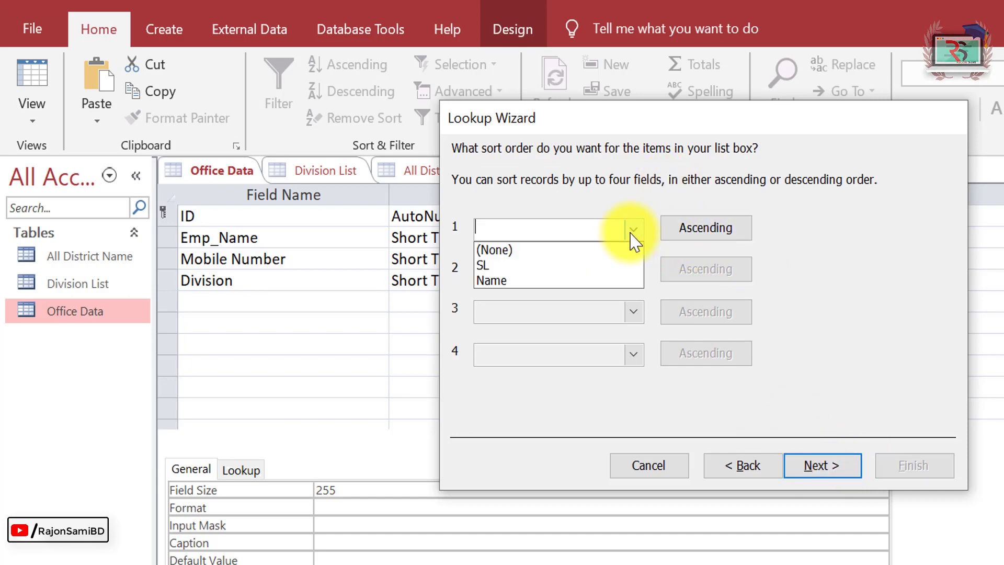
{"action": "left_click", "coordinate": [631, 232]}
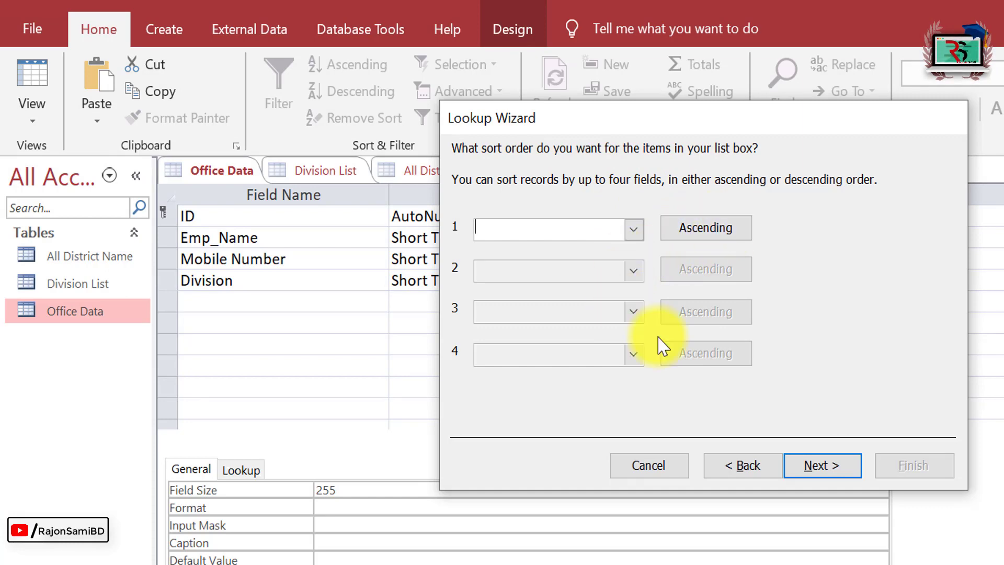
{"action": "left_click", "coordinate": [845, 466]}
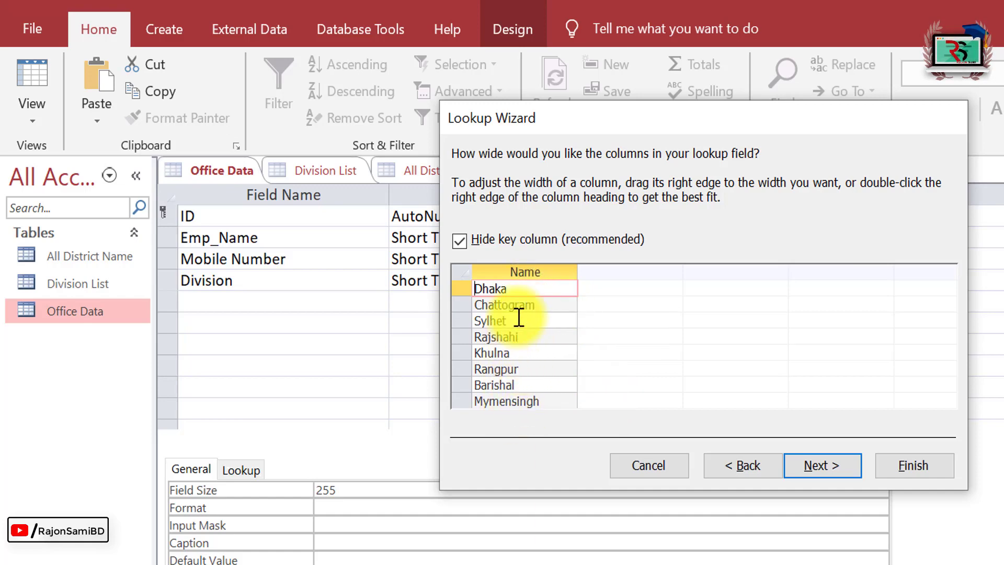
{"action": "left_click", "coordinate": [831, 466]}
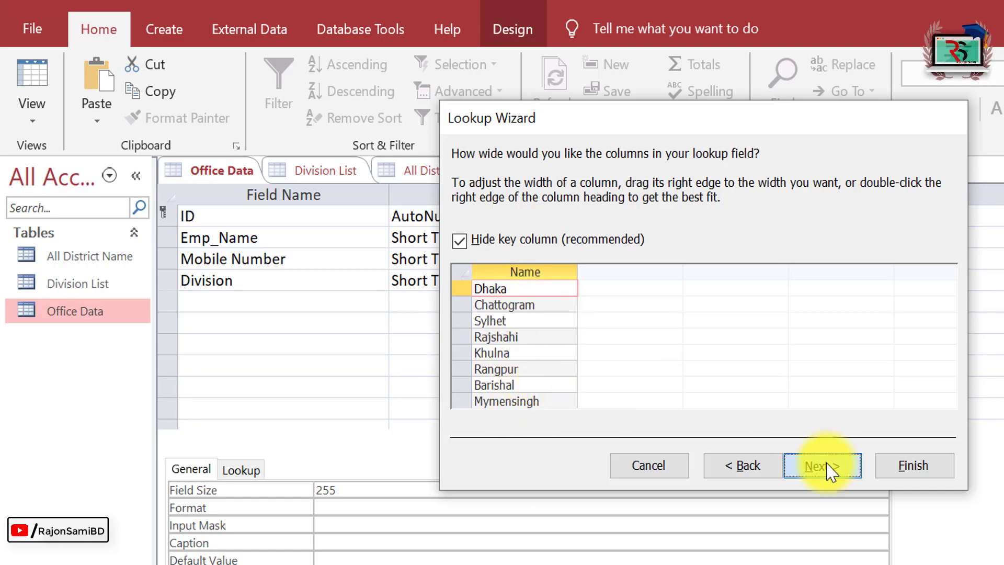
{"action": "left_click", "coordinate": [921, 467]}
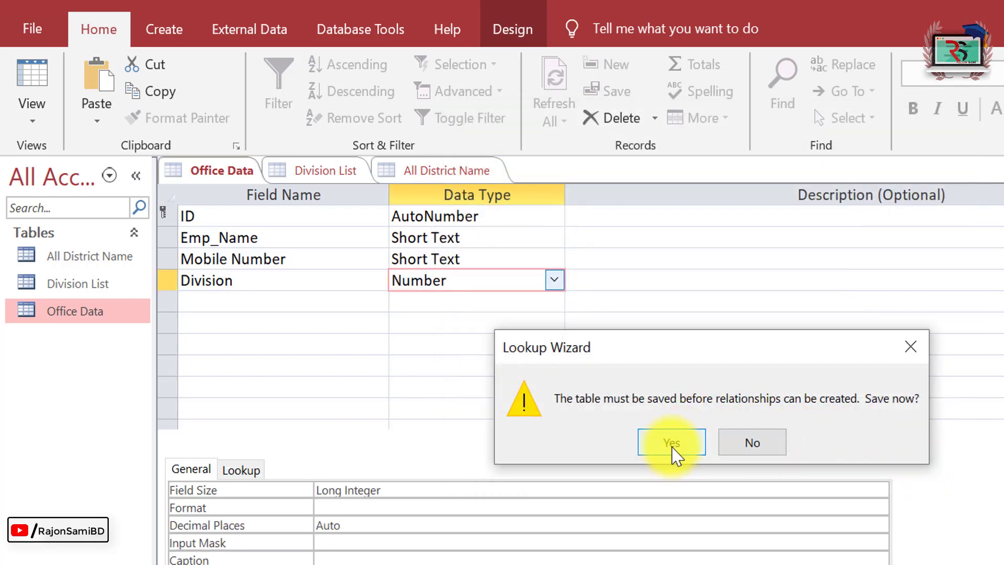
{"action": "left_click", "coordinate": [672, 443]}
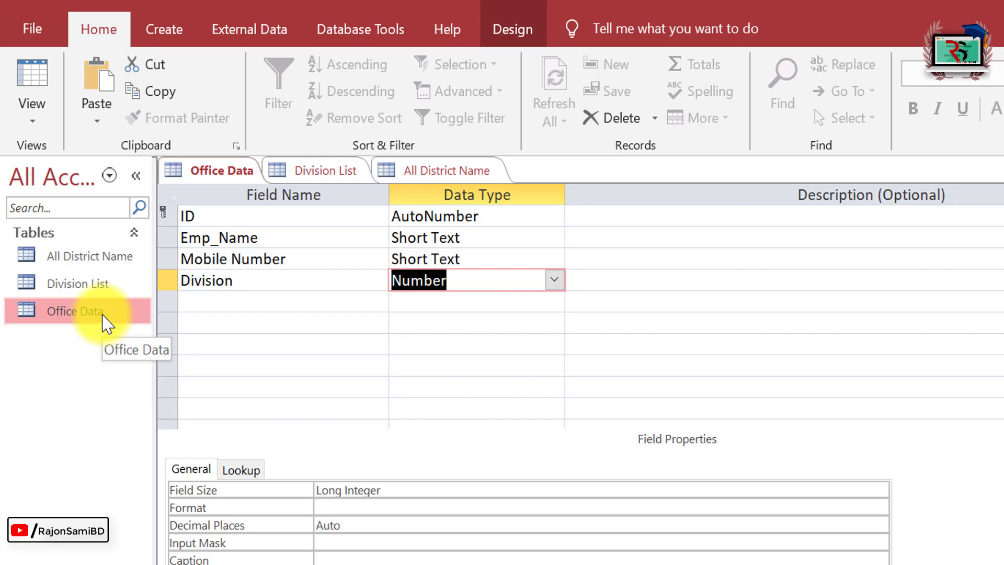
Open Office Data as a datasheet to begin entering records.
{"action": "right_click", "coordinate": [107, 327]}
{"action": "left_click", "coordinate": [149, 330]}
{"action": "left_click", "coordinate": [387, 225]}
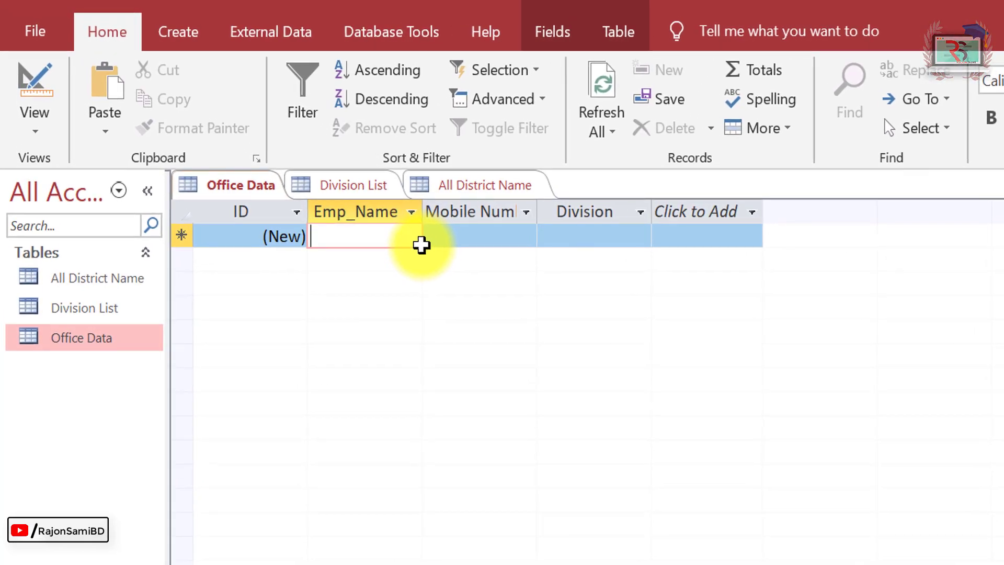
Enter the first employee's name and mobile number, choosing Chattogram as Division.
{"action": "left_click", "coordinate": [502, 243]}
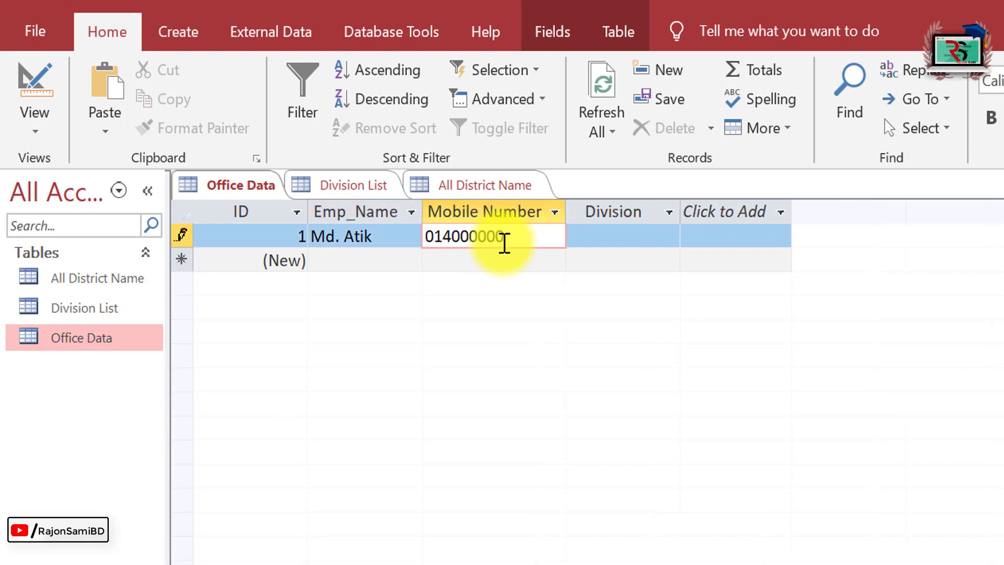
{"action": "key", "text": "Tab"}
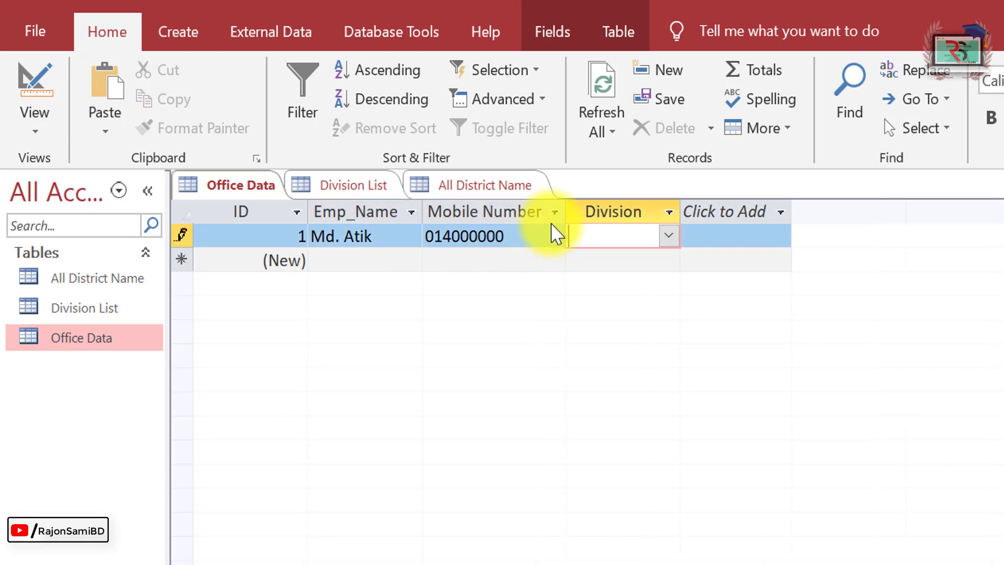
{"action": "left_click", "coordinate": [669, 236]}
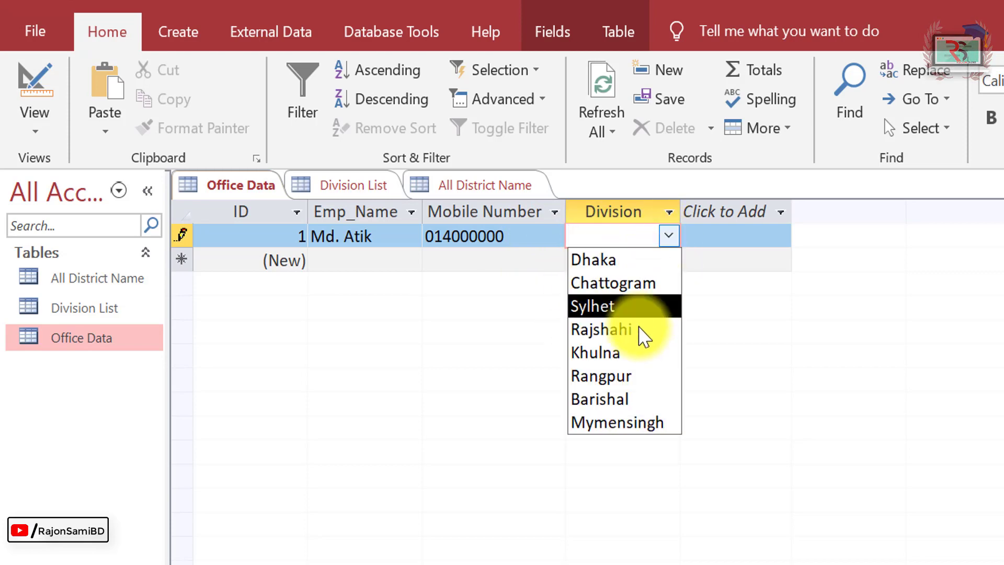
{"action": "double_click", "coordinate": [685, 205]}
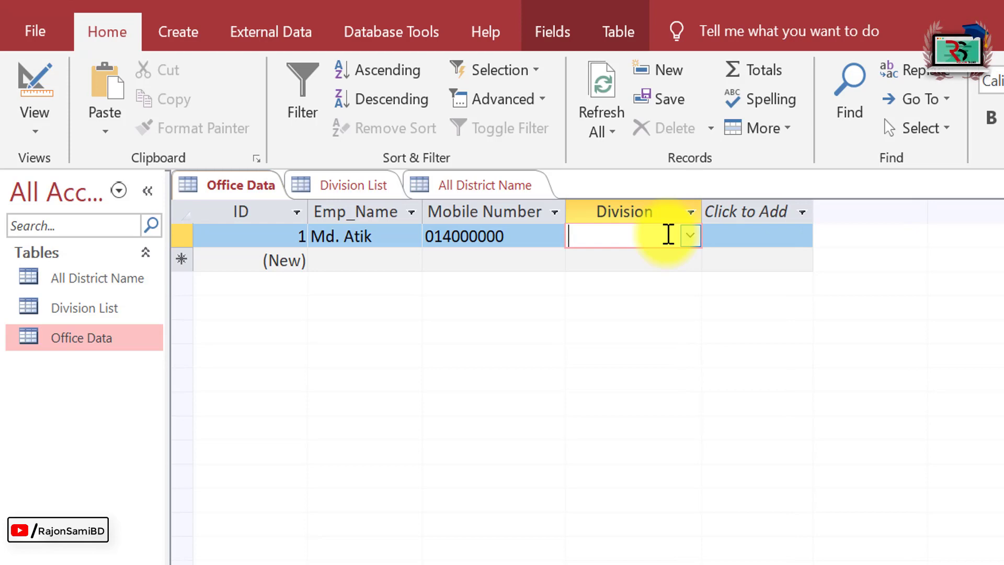
{"action": "left_click", "coordinate": [689, 237]}
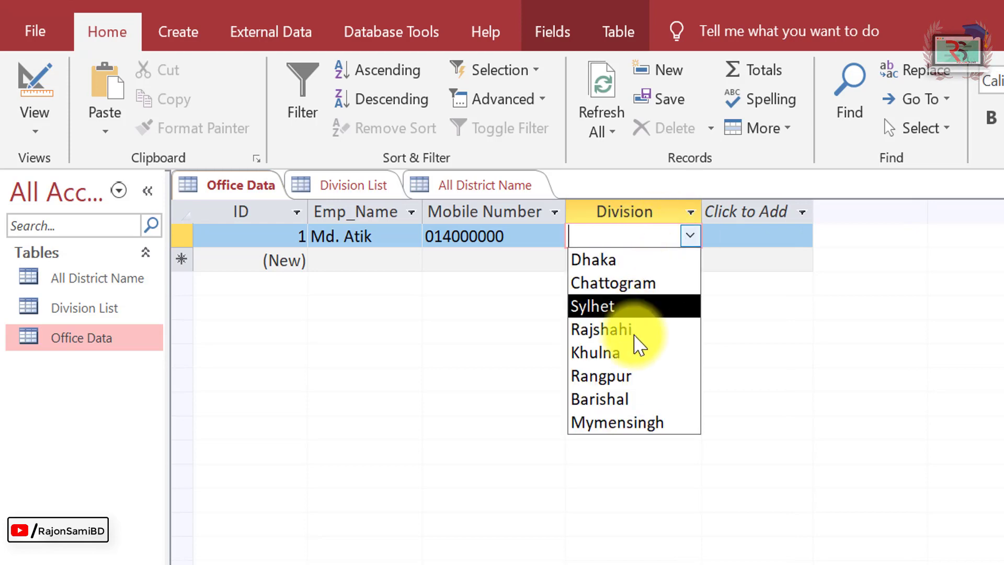
{"action": "left_click", "coordinate": [630, 288]}
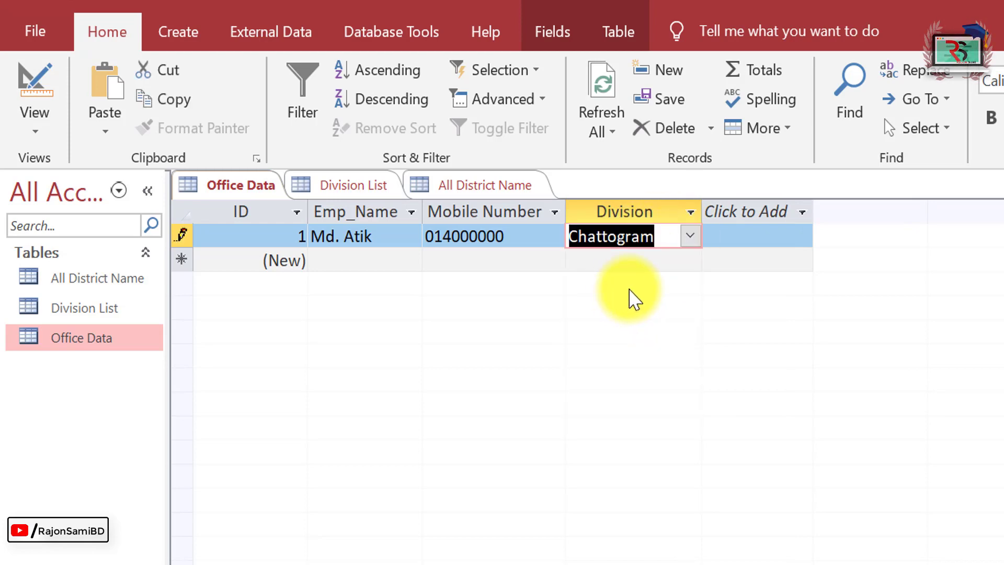
{"action": "key", "text": "Tab"}
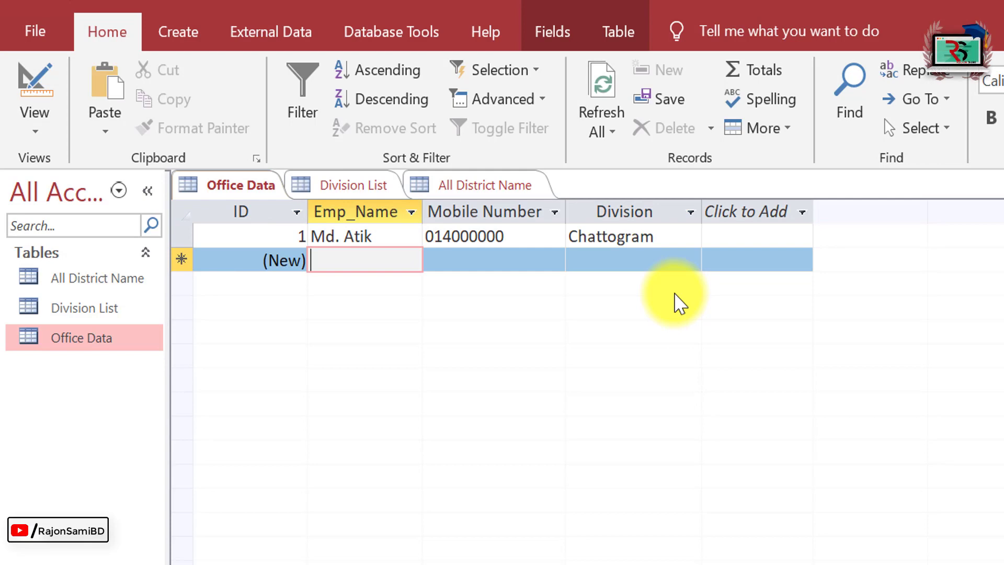
Add a second employee record with name, mobile number and Division Khulna.
{"action": "key", "text": "Tab"}
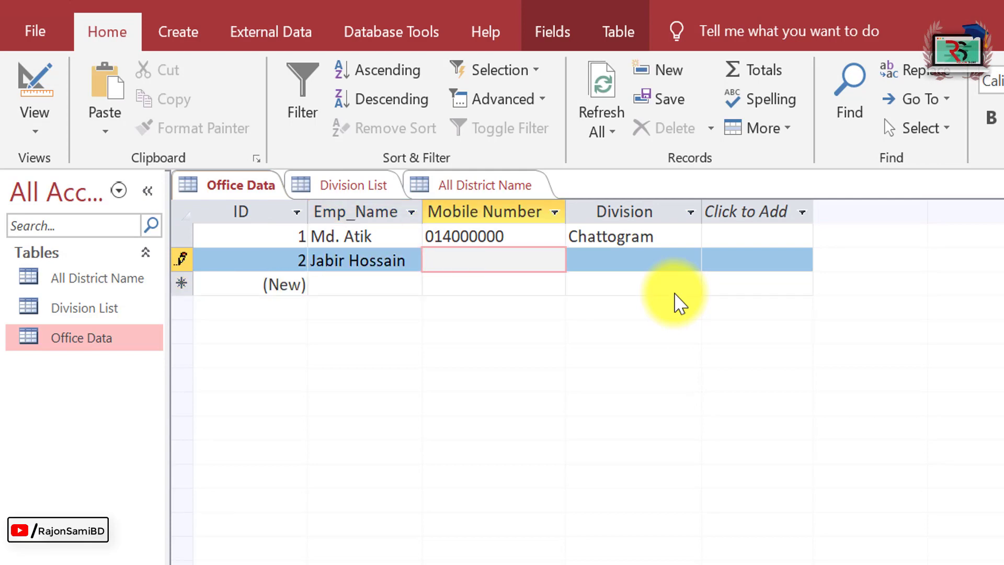
{"action": "key", "text": "Tab"}
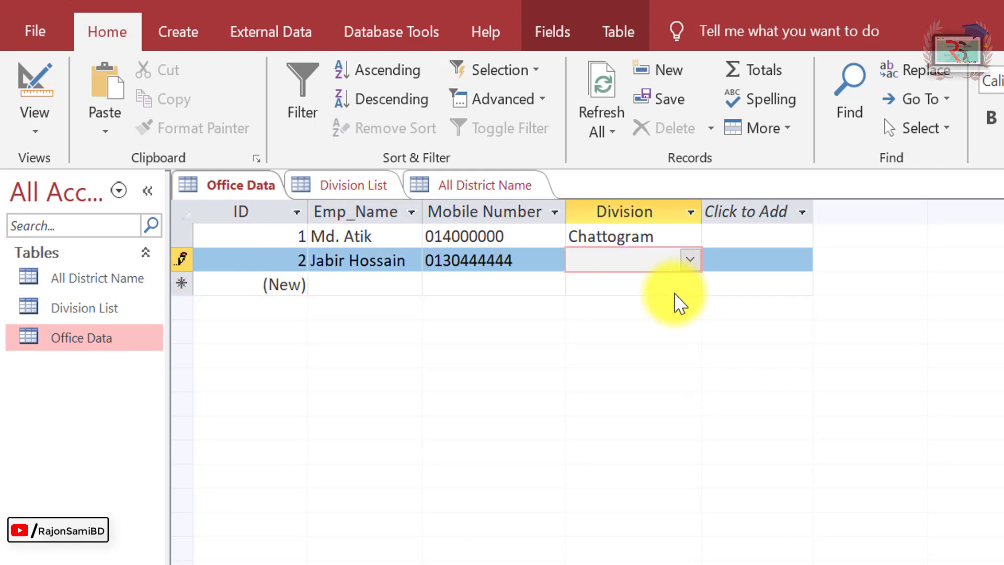
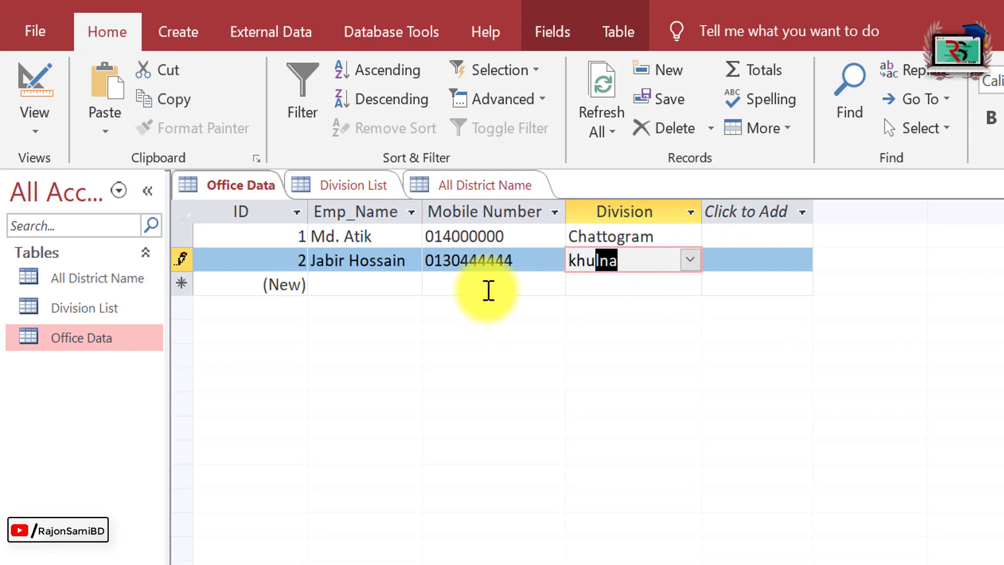
{"action": "key", "text": "Return"}
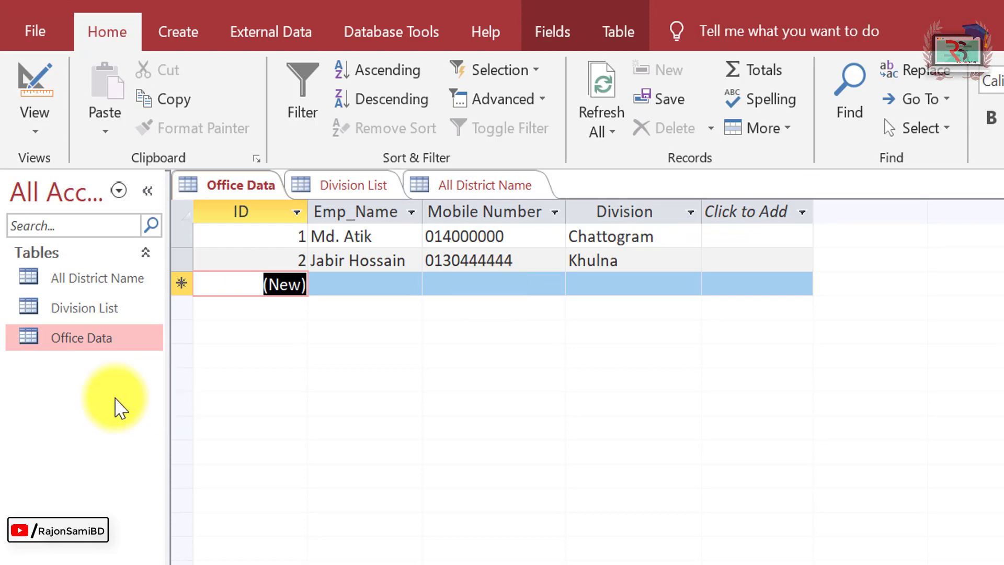
Reopen Office Data's design and name a fifth field District below Division.
{"action": "right_click", "coordinate": [99, 345]}
{"action": "left_click", "coordinate": [232, 393]}
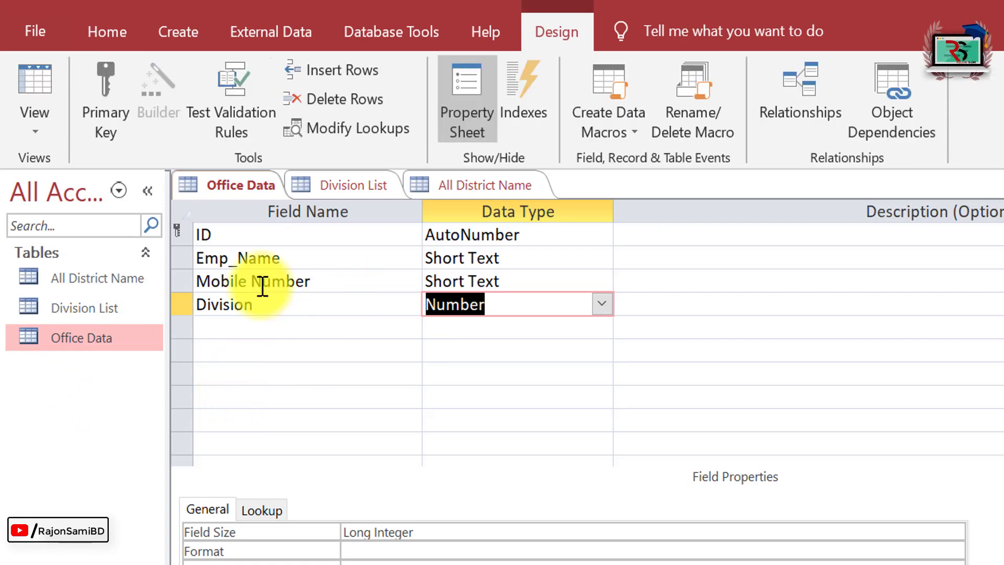
{"action": "left_click", "coordinate": [236, 322]}
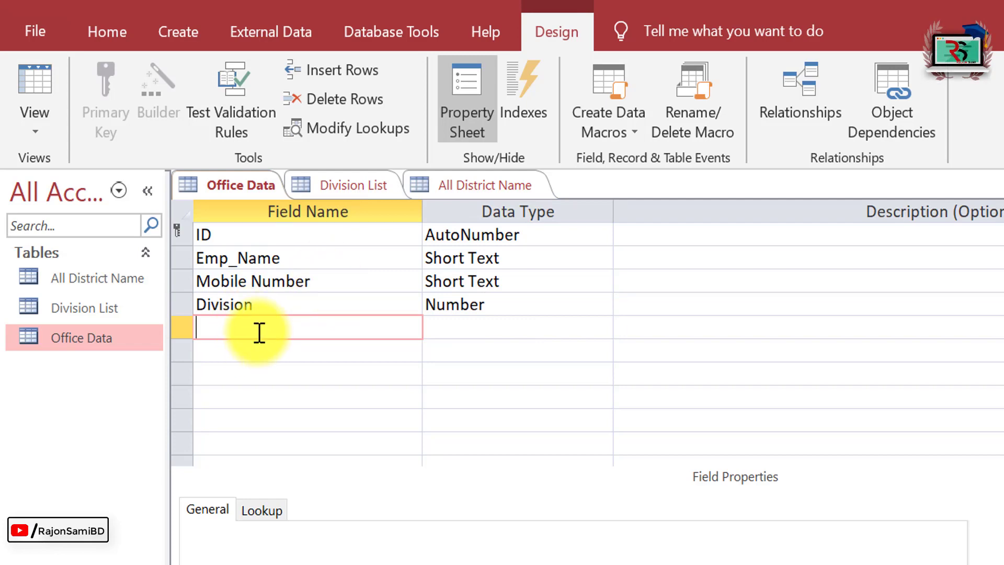
{"action": "type", "text": "District"}
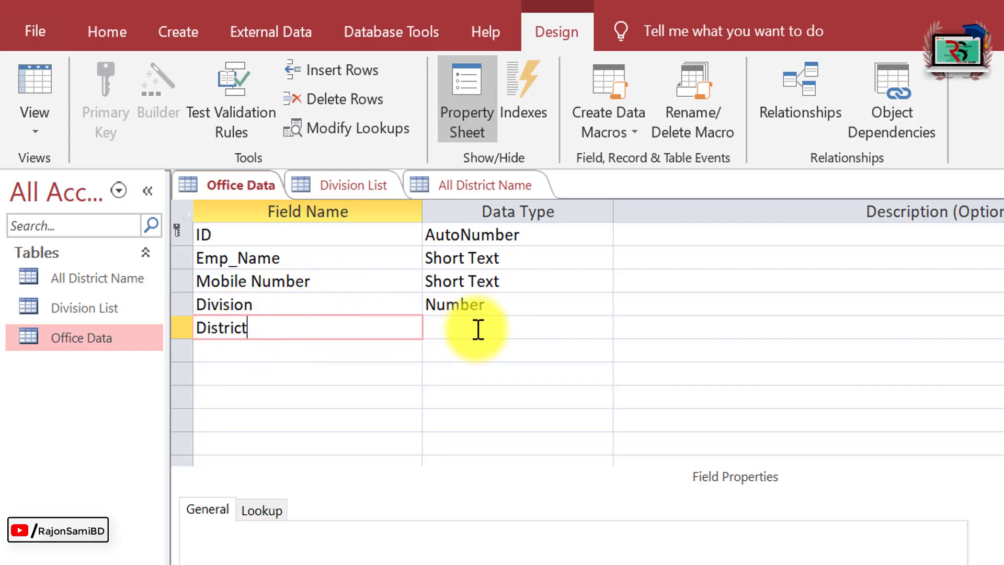
{"action": "left_click", "coordinate": [470, 330]}
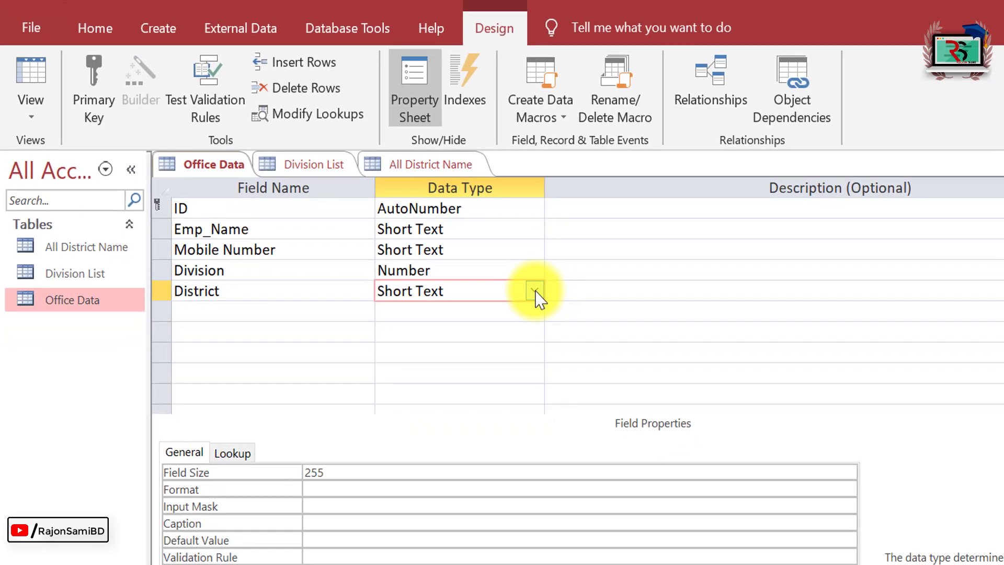
{"action": "left_click", "coordinate": [601, 327]}
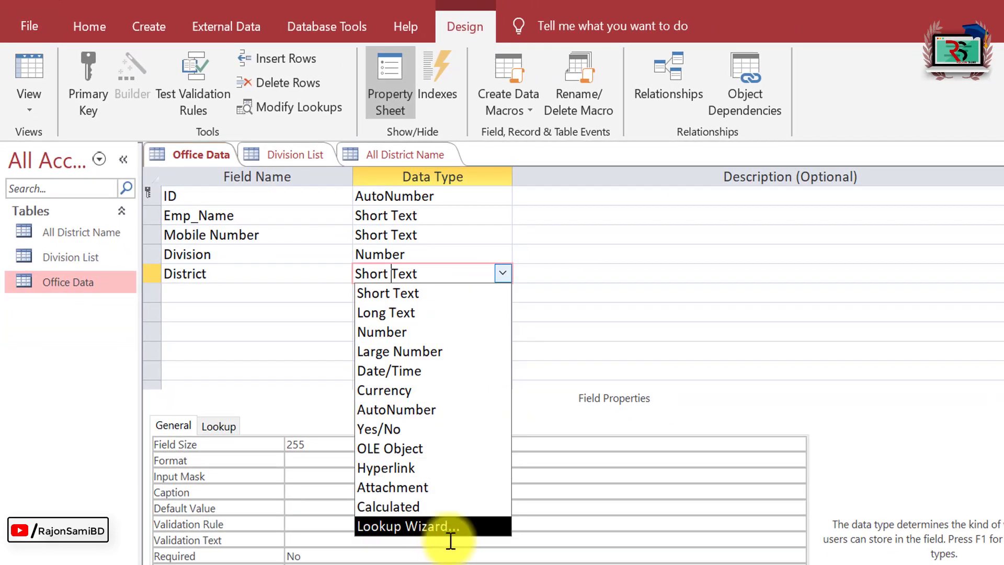
Make District a lookup using the District Name field of All District Name.
{"action": "left_click", "coordinate": [445, 526]}
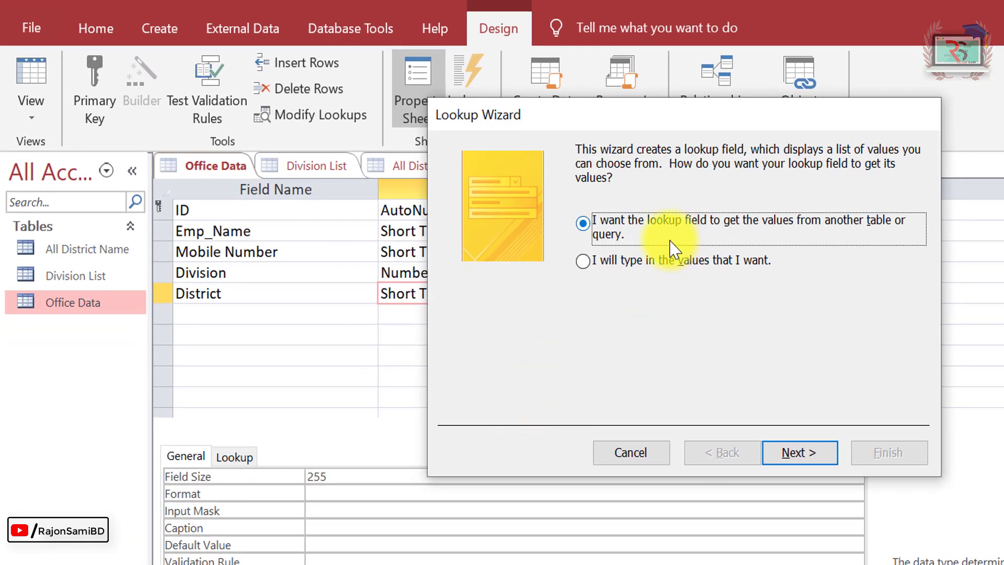
{"action": "left_click", "coordinate": [802, 453]}
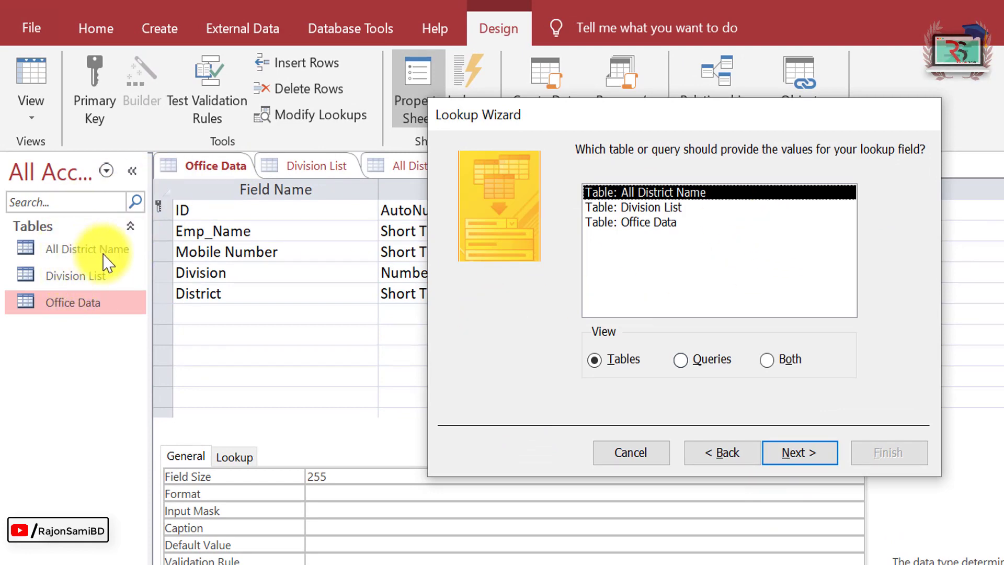
{"action": "left_click", "coordinate": [654, 207]}
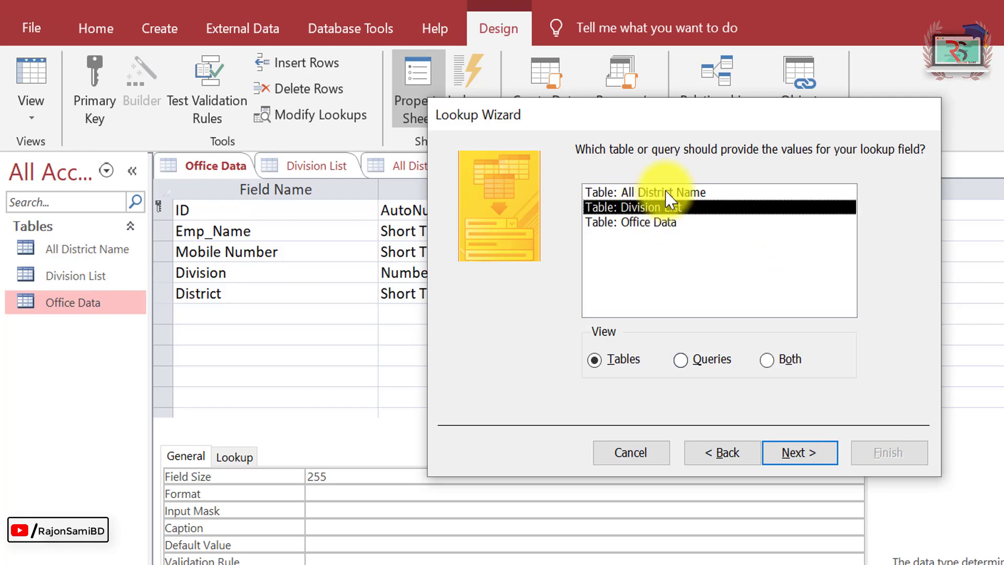
{"action": "left_click", "coordinate": [654, 193]}
{"action": "left_click", "coordinate": [808, 455]}
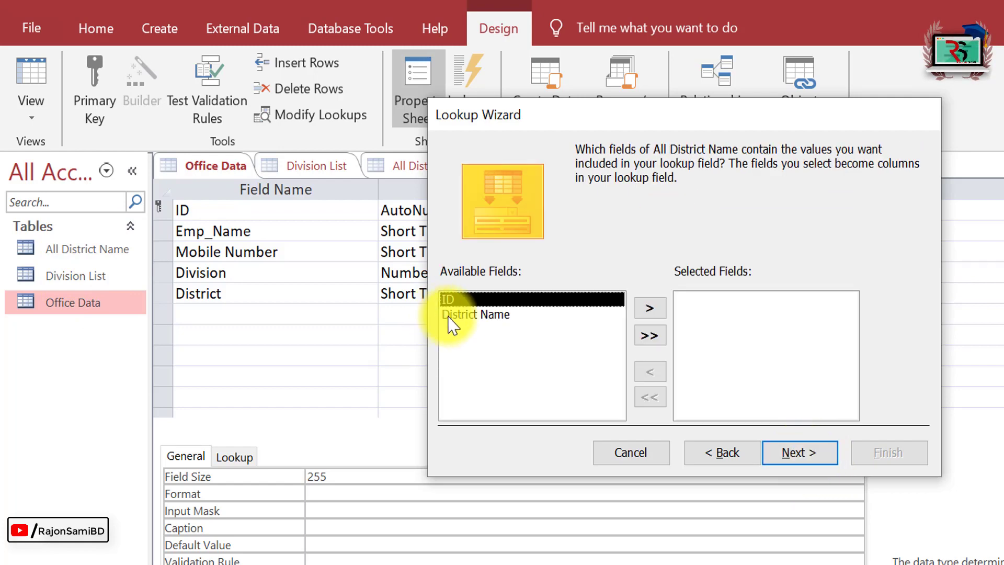
{"action": "left_click", "coordinate": [476, 313]}
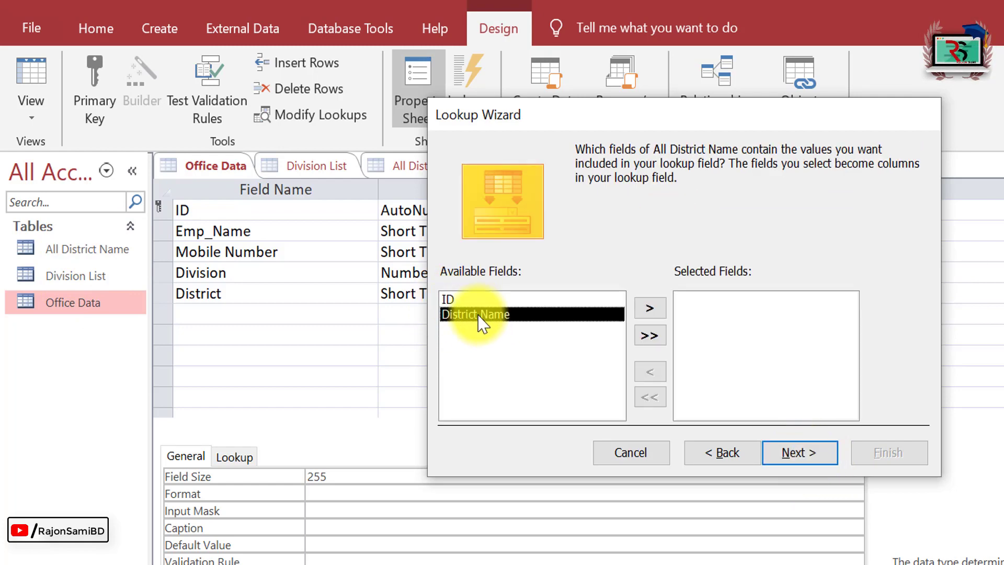
{"action": "left_click", "coordinate": [649, 311]}
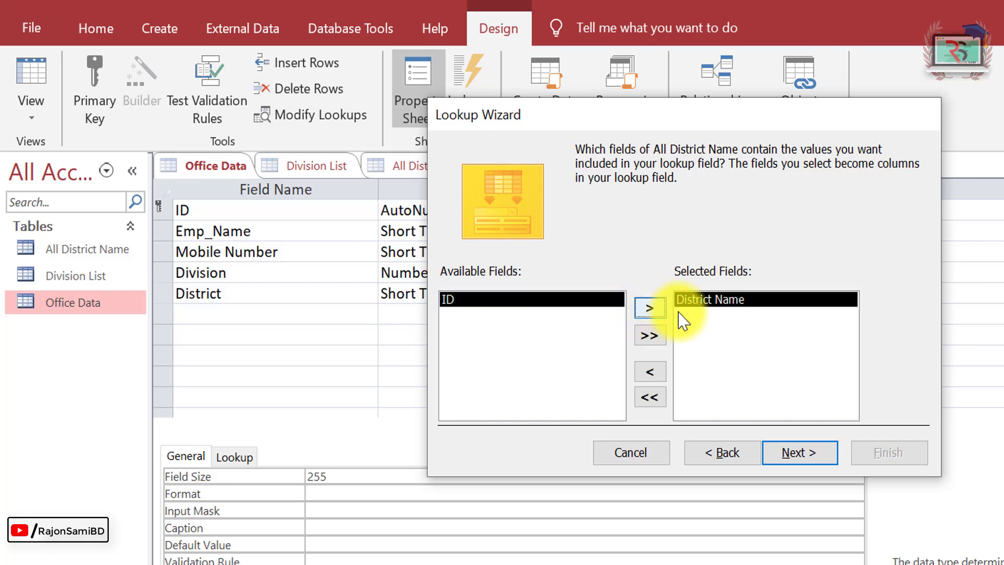
Sort the District lookup descending, adjust its column width, and finish the wizard.
{"action": "left_click", "coordinate": [805, 452]}
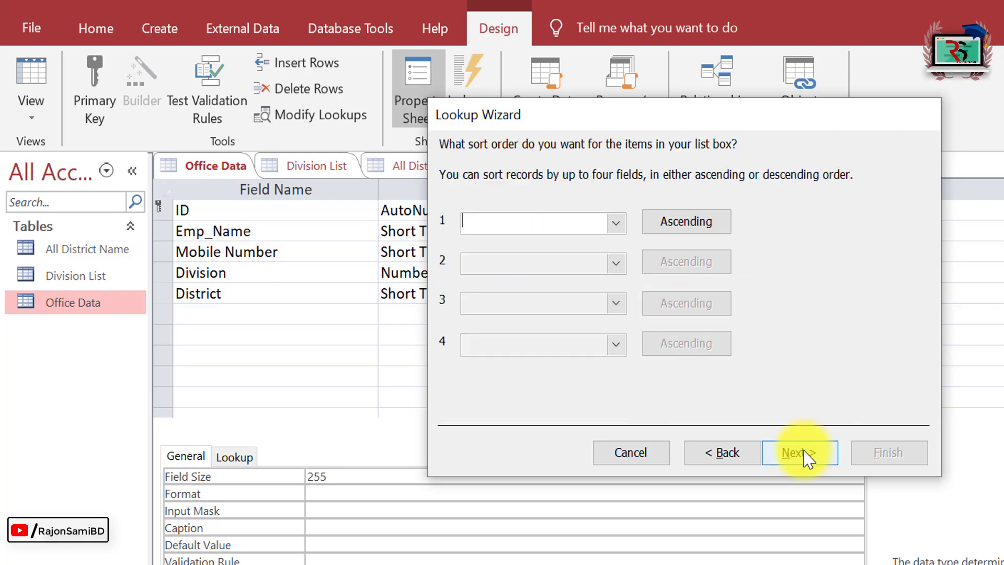
{"action": "left_click", "coordinate": [689, 230]}
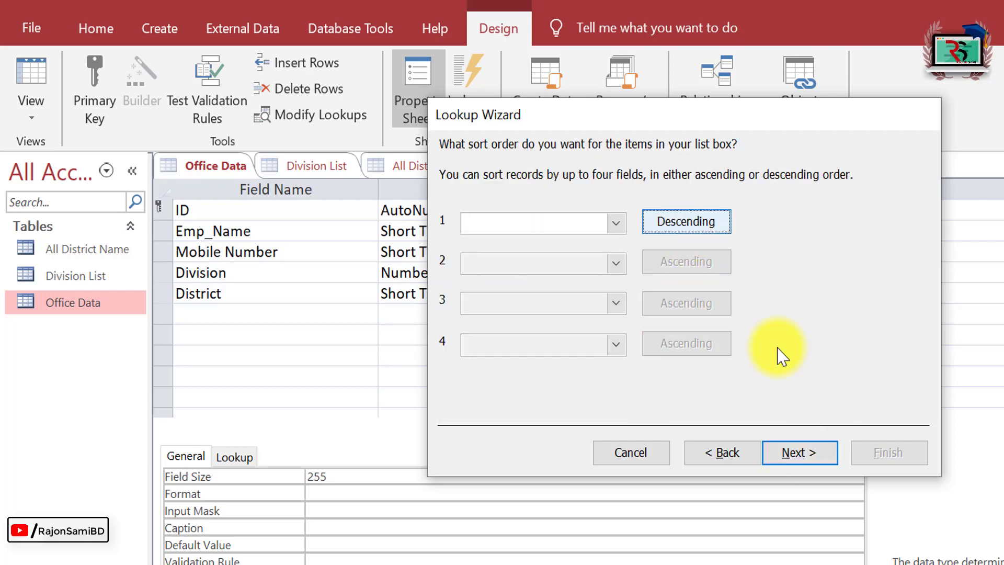
{"action": "left_click", "coordinate": [810, 453]}
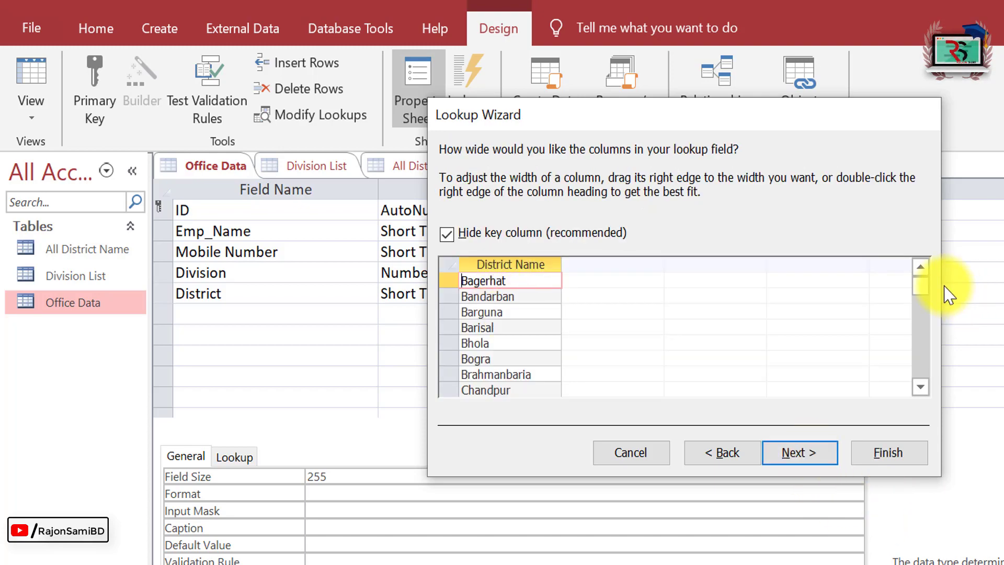
{"action": "left_click", "coordinate": [923, 314]}
{"action": "left_click_drag", "start_coordinate": [923, 319], "coordinate": [925, 286]}
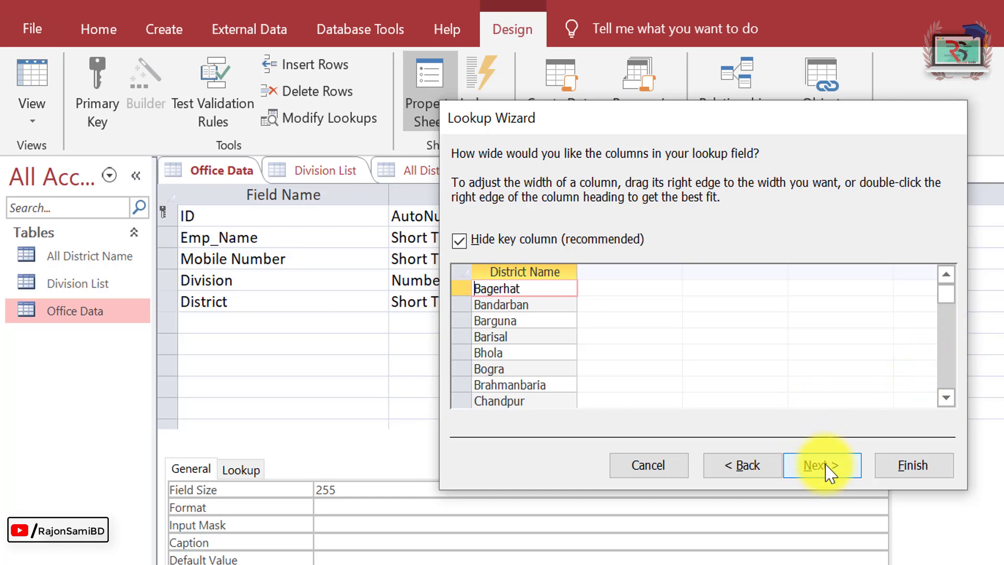
{"action": "left_click", "coordinate": [832, 473]}
{"action": "left_click", "coordinate": [913, 466]}
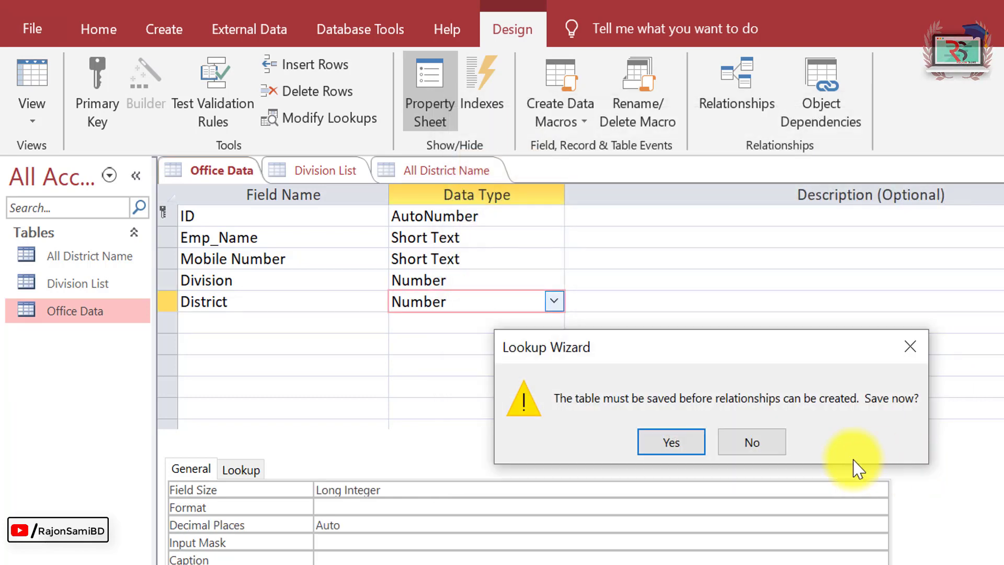
Save the design and open Office Data as a datasheet.
{"action": "left_click", "coordinate": [675, 446]}
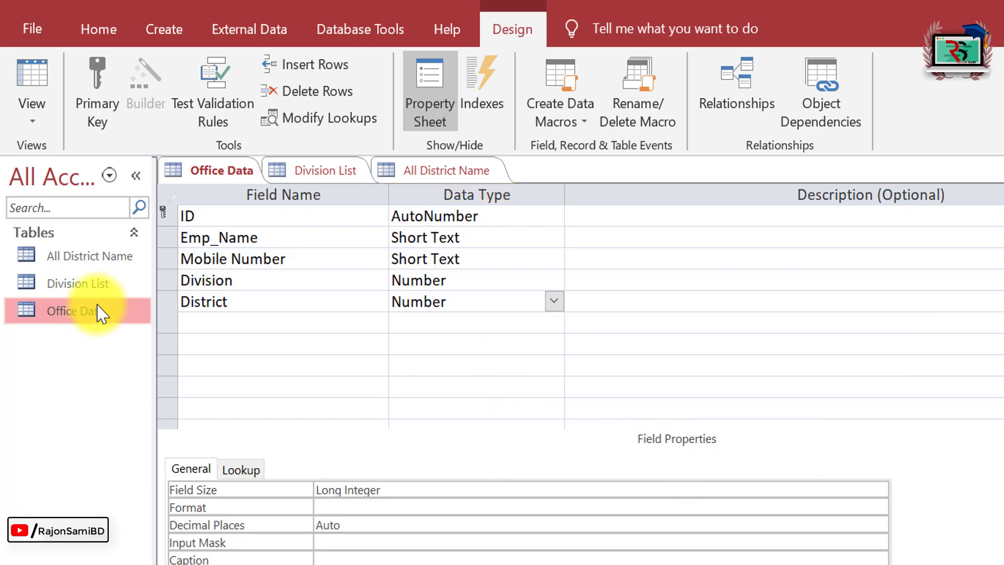
{"action": "right_click", "coordinate": [99, 308]}
{"action": "left_click", "coordinate": [163, 322]}
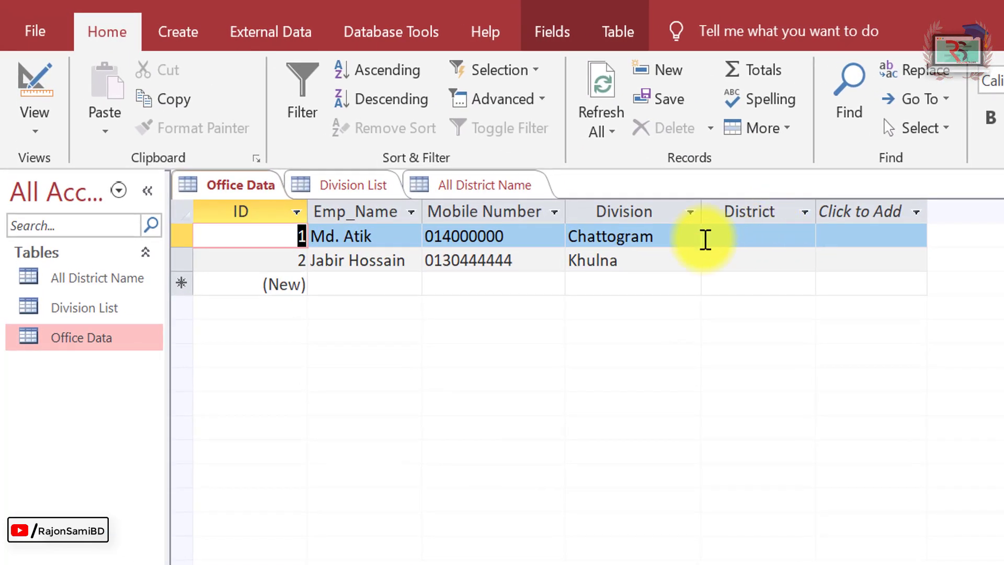
Set District to Comilla for record one and Jhenaidah for record two, then start a new row.
{"action": "left_click", "coordinate": [740, 229]}
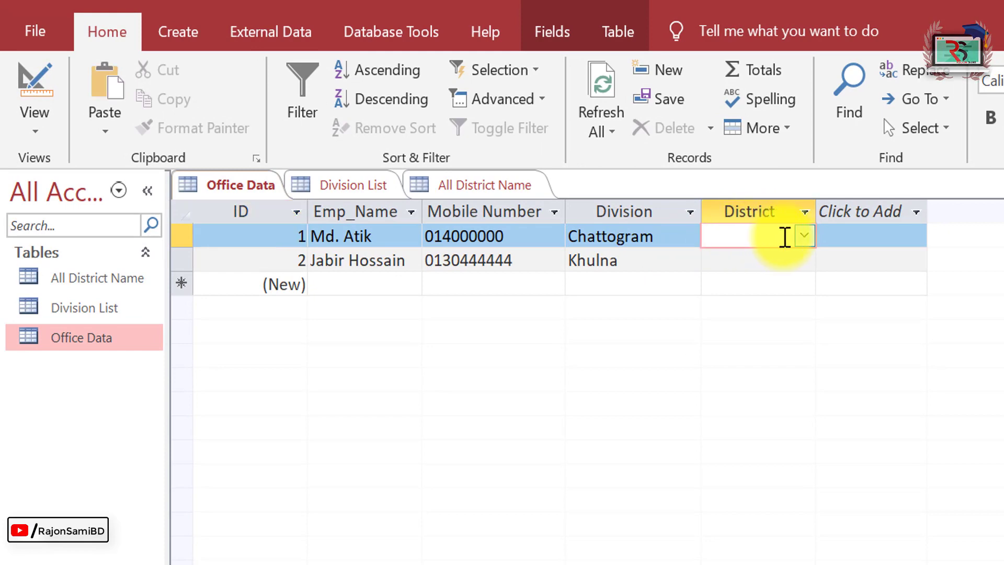
{"action": "left_click", "coordinate": [807, 235]}
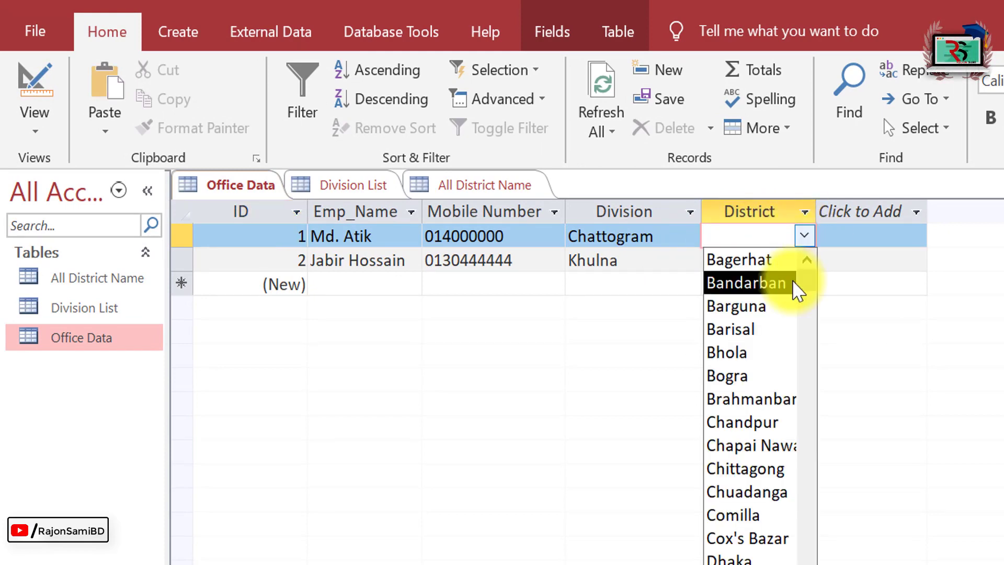
{"action": "left_click", "coordinate": [744, 513]}
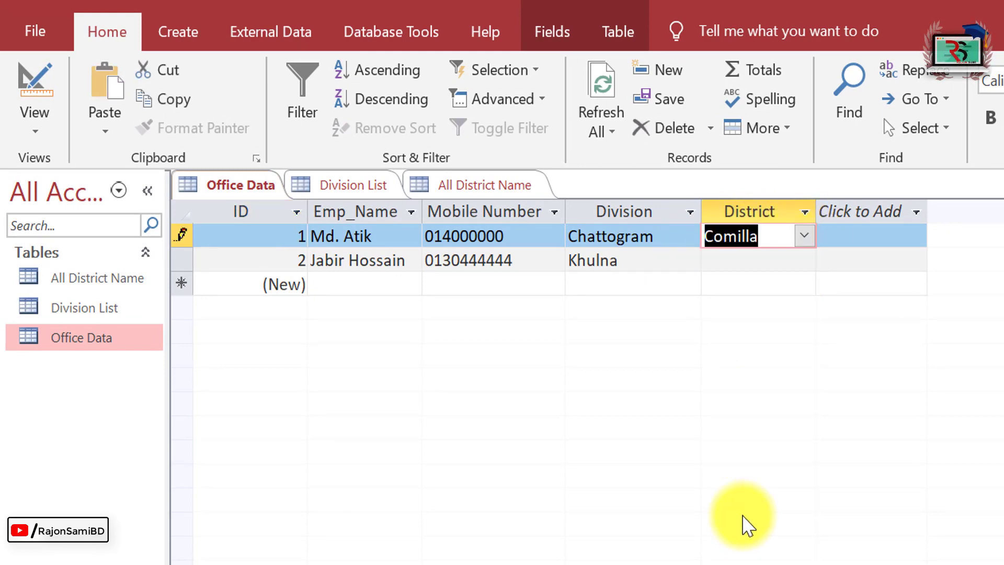
{"action": "left_click", "coordinate": [773, 261]}
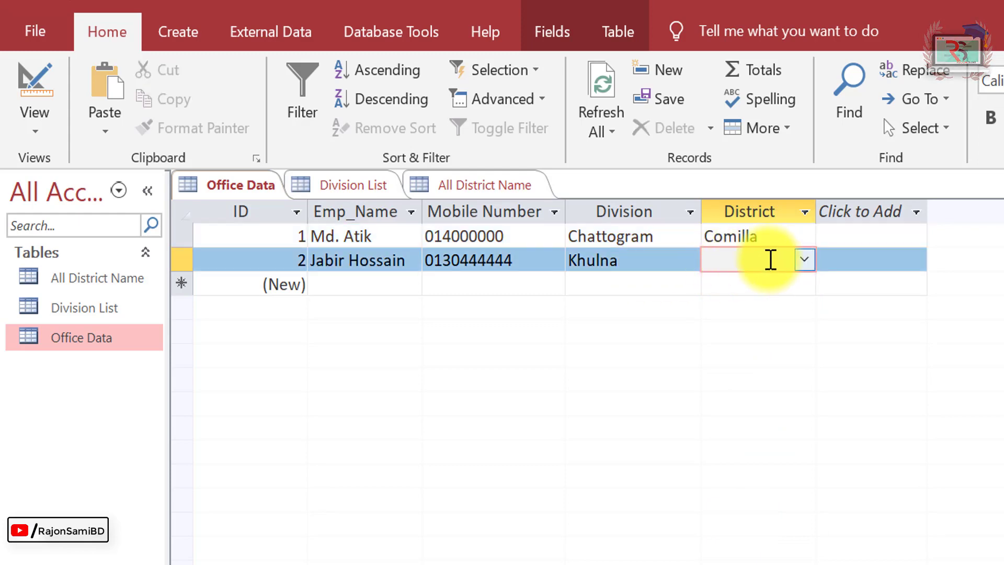
{"action": "left_click", "coordinate": [804, 260]}
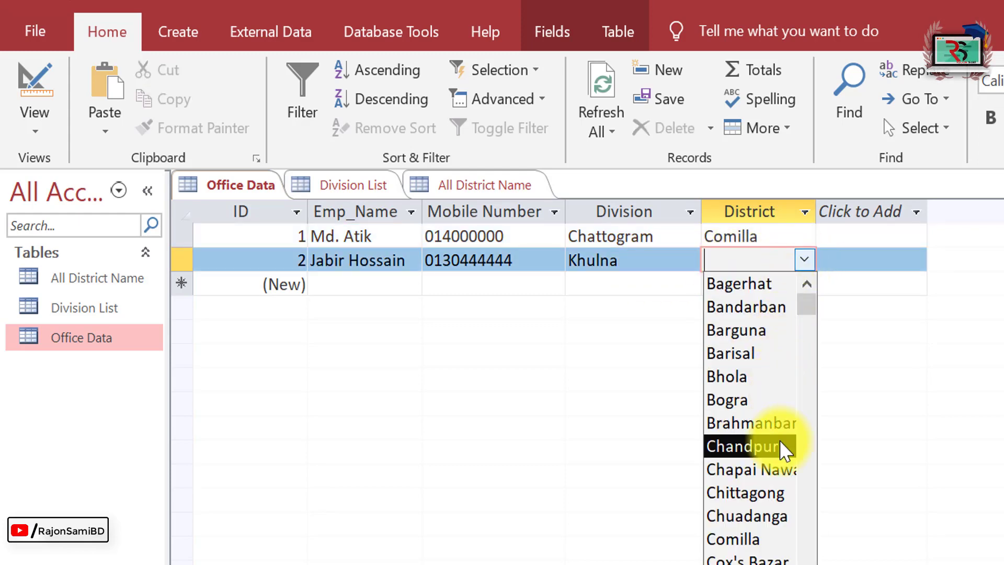
{"action": "type", "text": "Jhe"}
{"action": "key", "text": "Return"}
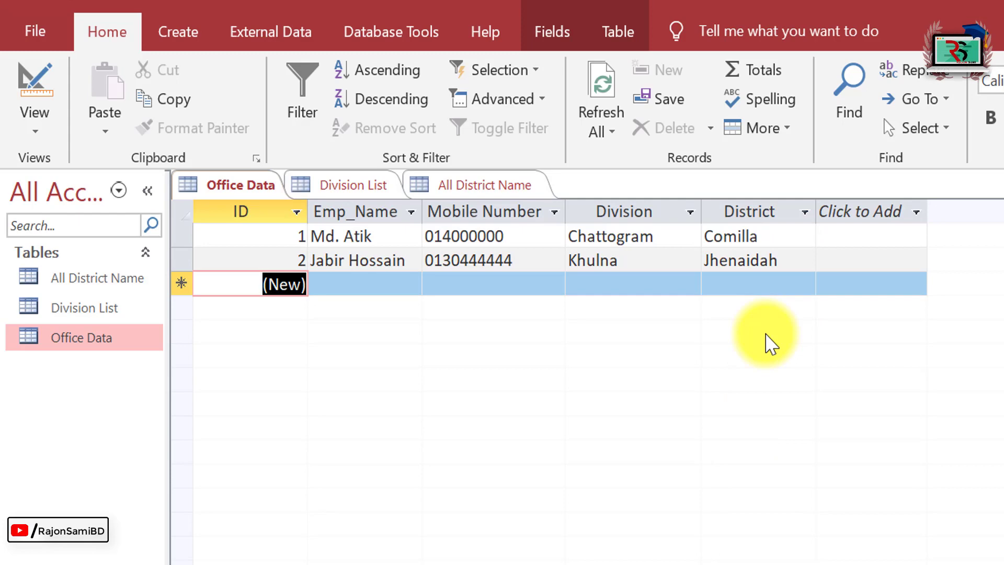
{"action": "key", "text": "Return"}
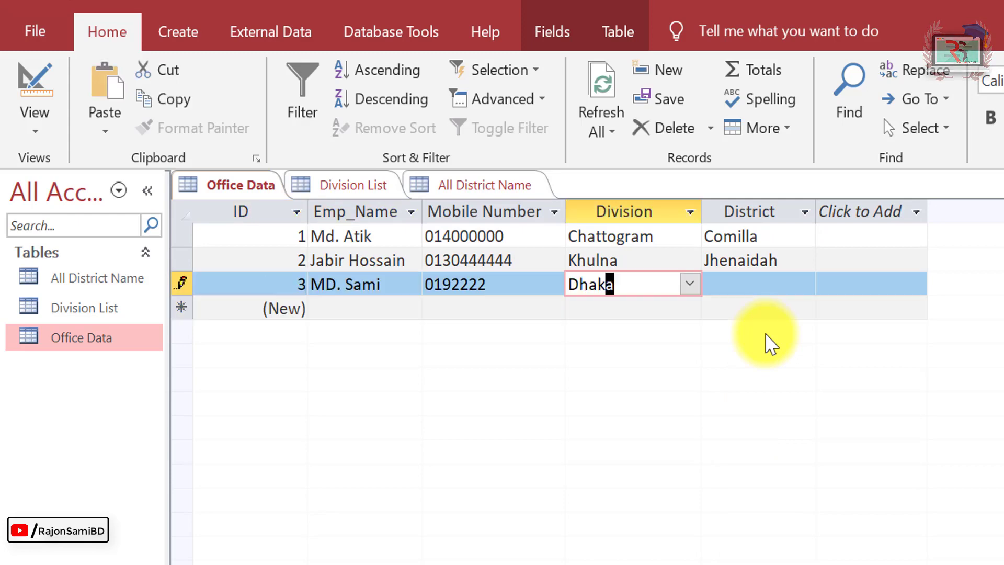
{"action": "key", "text": "Return"}
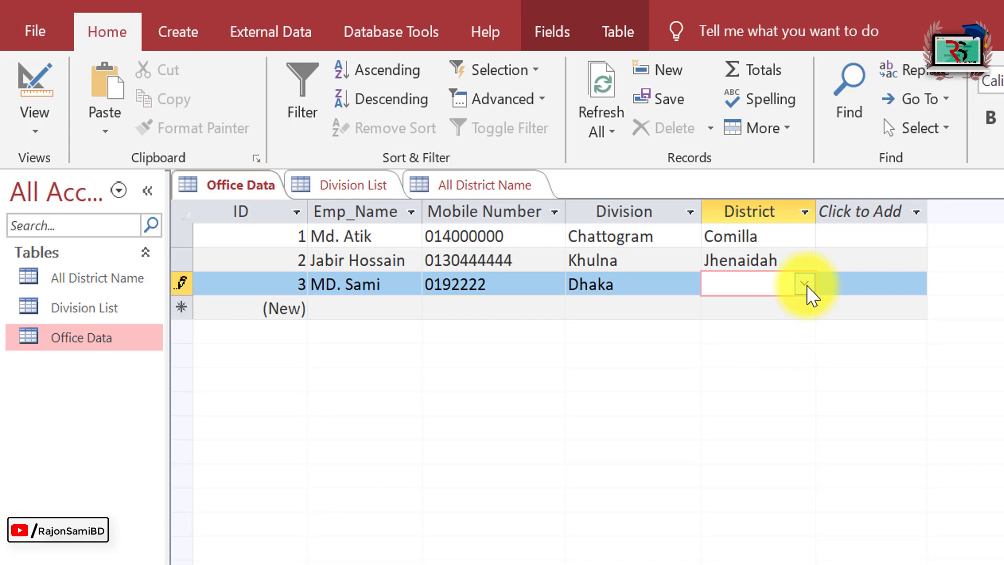
Browse the third record's district dropdown list without making a choice.
{"action": "left_click", "coordinate": [805, 285]}
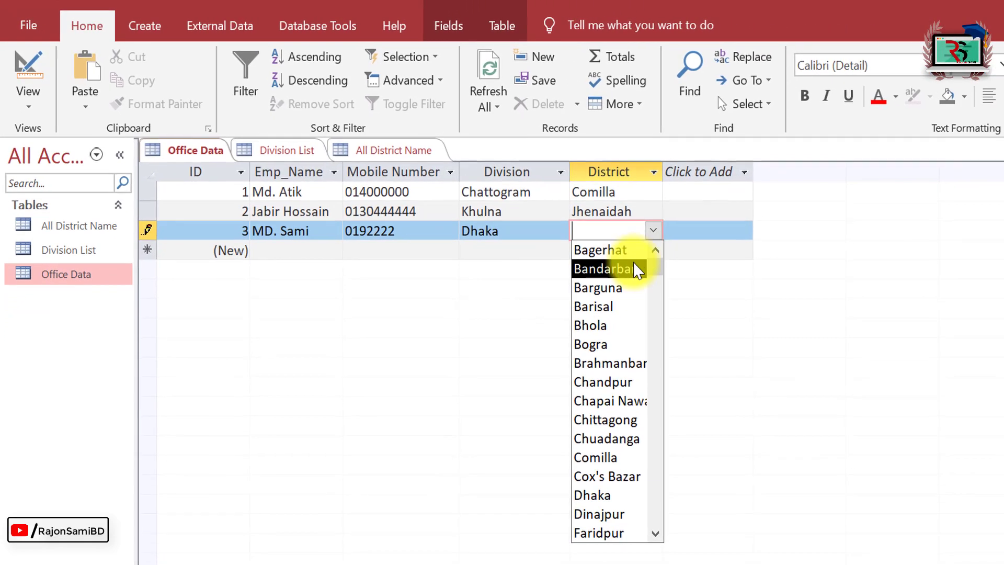
{"action": "scroll", "coordinate": [743, 470], "scroll_direction": "down", "scroll_amount": 16}
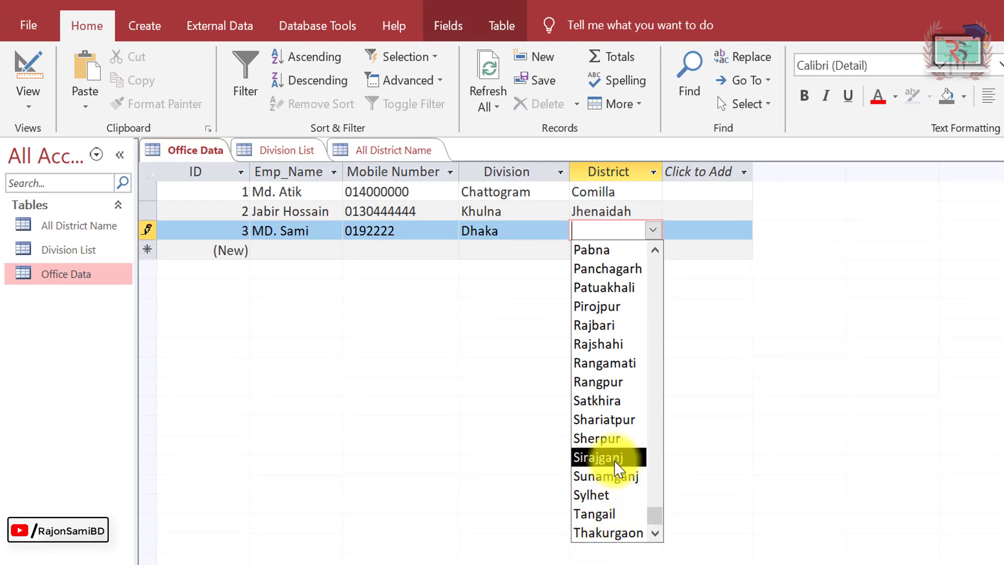
{"action": "left_click_drag", "start_coordinate": [654, 515], "coordinate": [688, 268]}
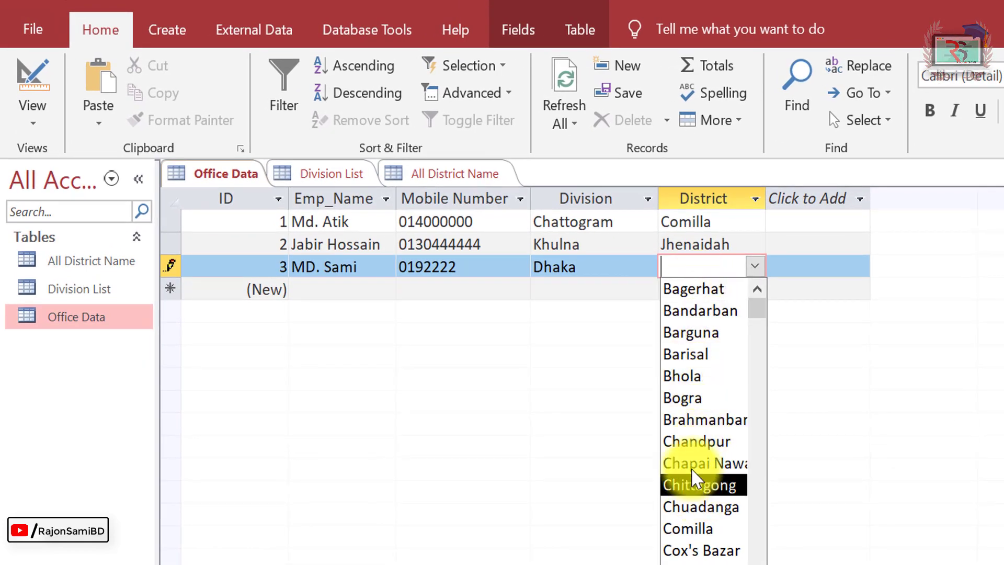
{"action": "scroll", "coordinate": [703, 418], "scroll_direction": "down", "scroll_amount": 3}
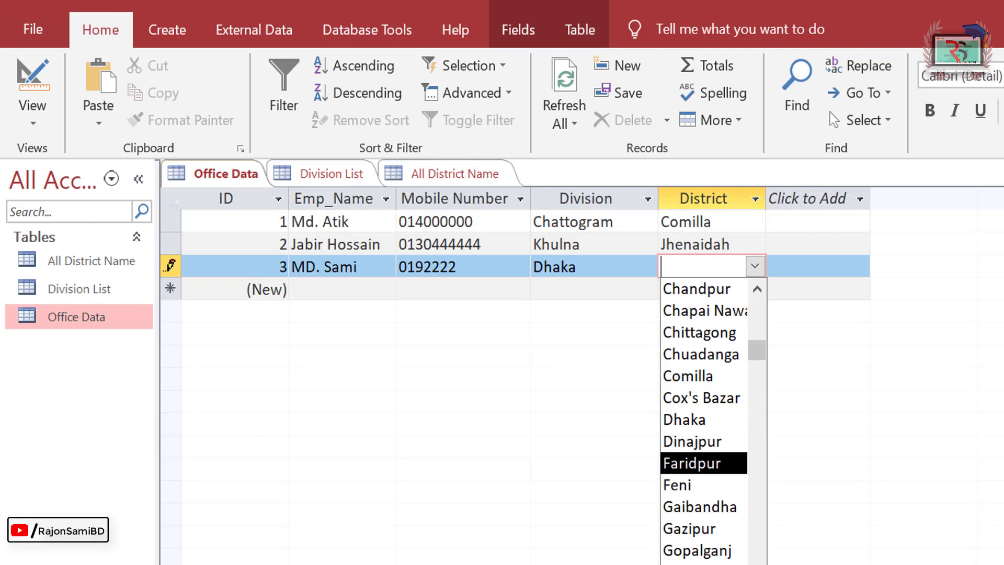
{"action": "scroll", "coordinate": [703, 418], "scroll_direction": "down", "scroll_amount": 1}
{"action": "left_click", "coordinate": [773, 407]}
{"action": "left_click", "coordinate": [754, 265]}
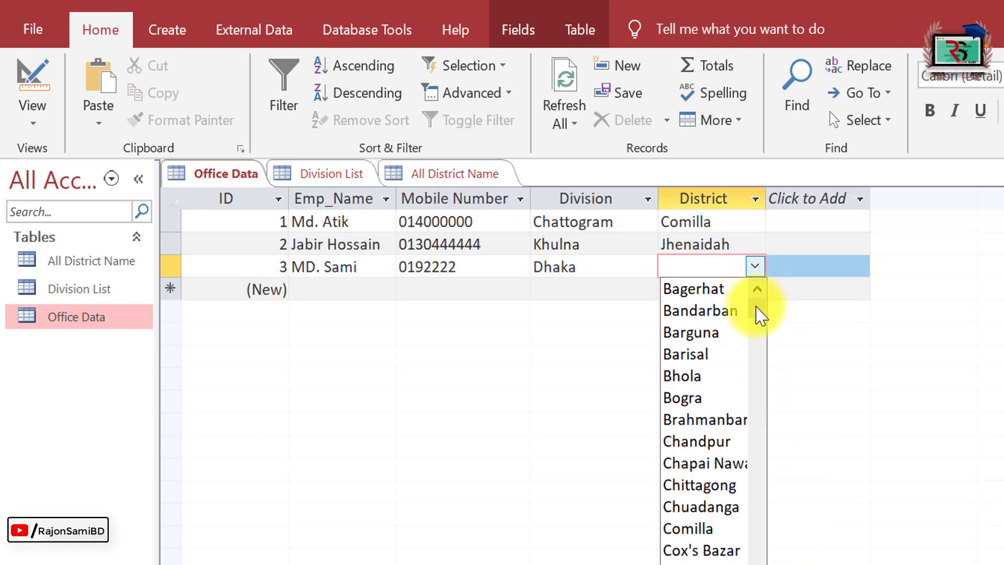
{"action": "left_click_drag", "start_coordinate": [759, 314], "coordinate": [769, 354]}
{"action": "left_click", "coordinate": [719, 264]}
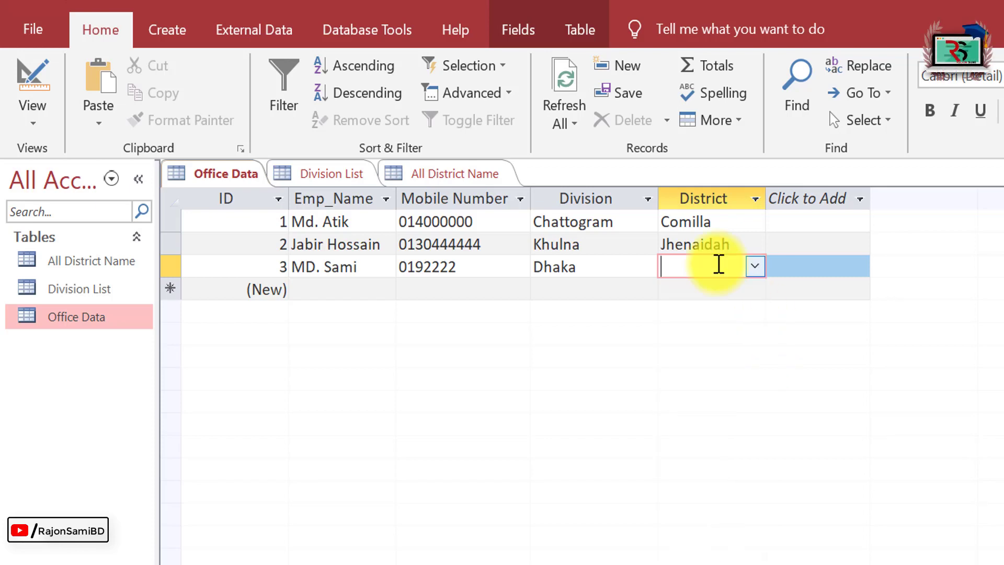
{"action": "left_click", "coordinate": [755, 266]}
{"action": "left_click_drag", "start_coordinate": [766, 318], "coordinate": [760, 444]}
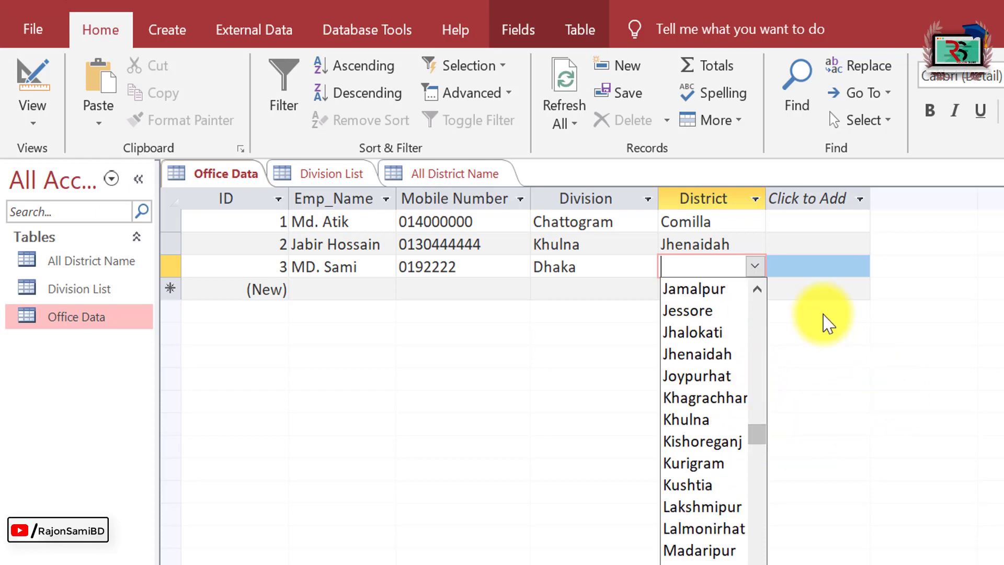
{"action": "left_click", "coordinate": [730, 262]}
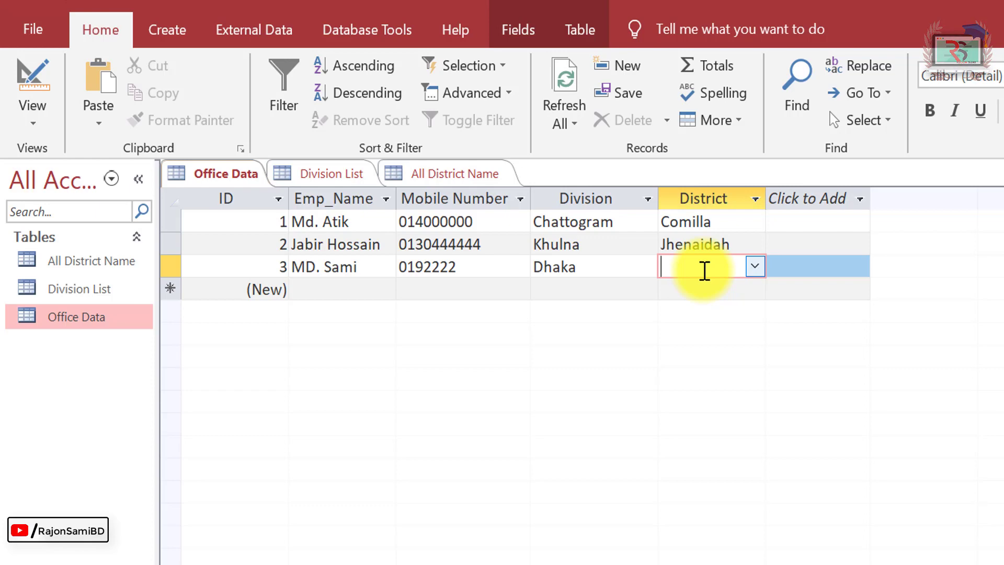
Set the third record's District to Noakhali and move on to the fourth record.
{"action": "type", "text": "n"}
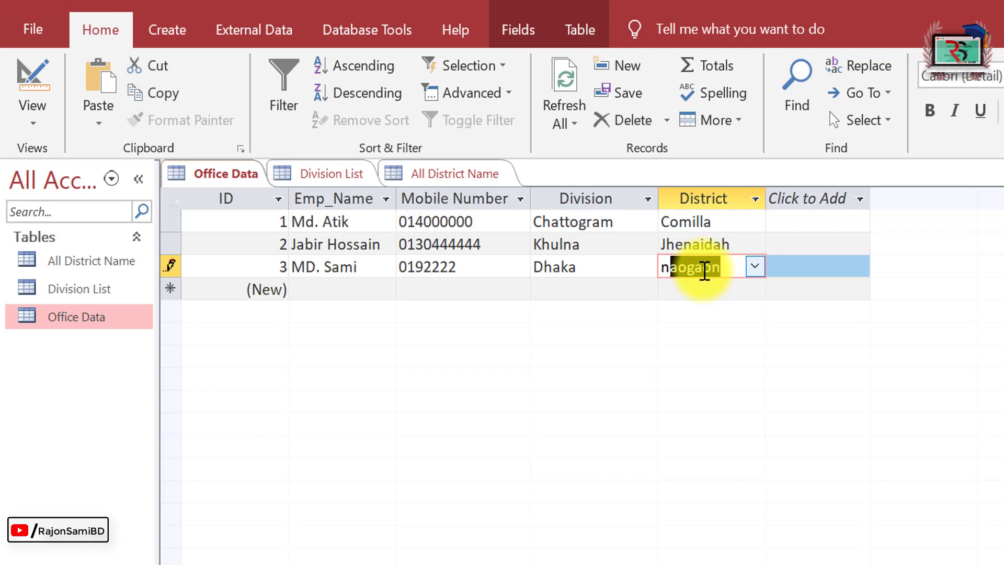
{"action": "key", "text": "BackSpace"}
{"action": "key", "text": "BackSpace"}
{"action": "type", "text": "noakhali"}
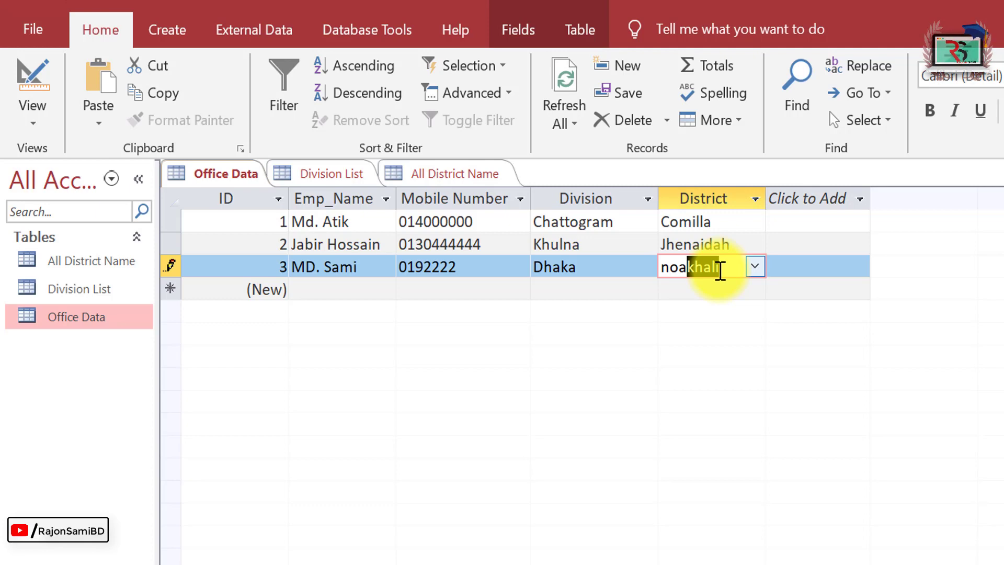
{"action": "key", "text": "Return"}
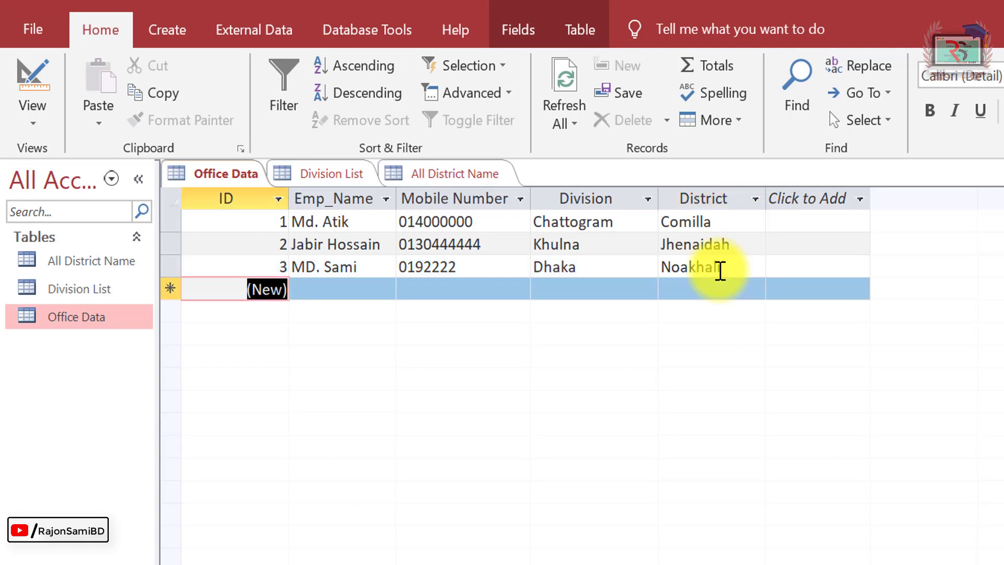
{"action": "left_click", "coordinate": [512, 289]}
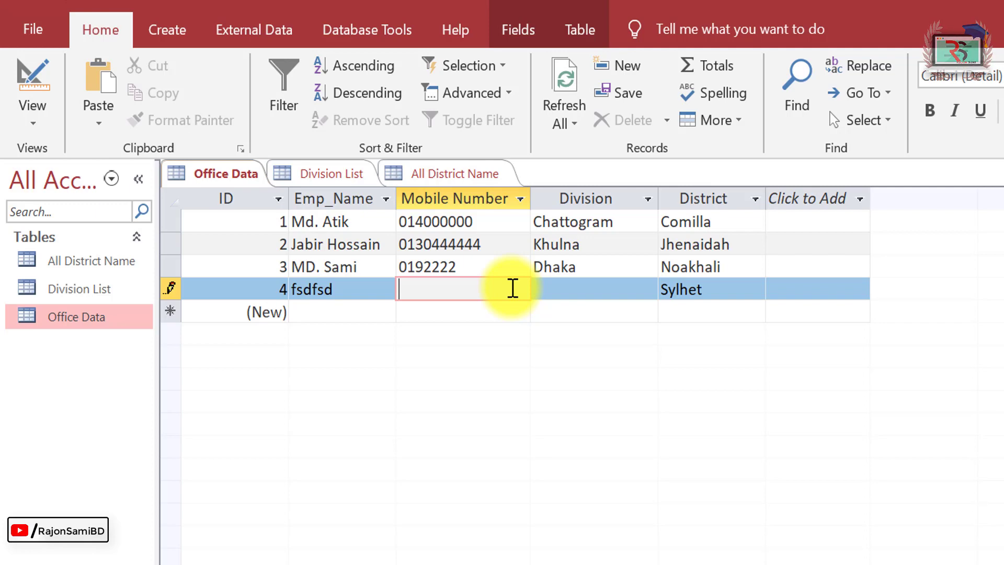
{"action": "right_click", "coordinate": [126, 318]}
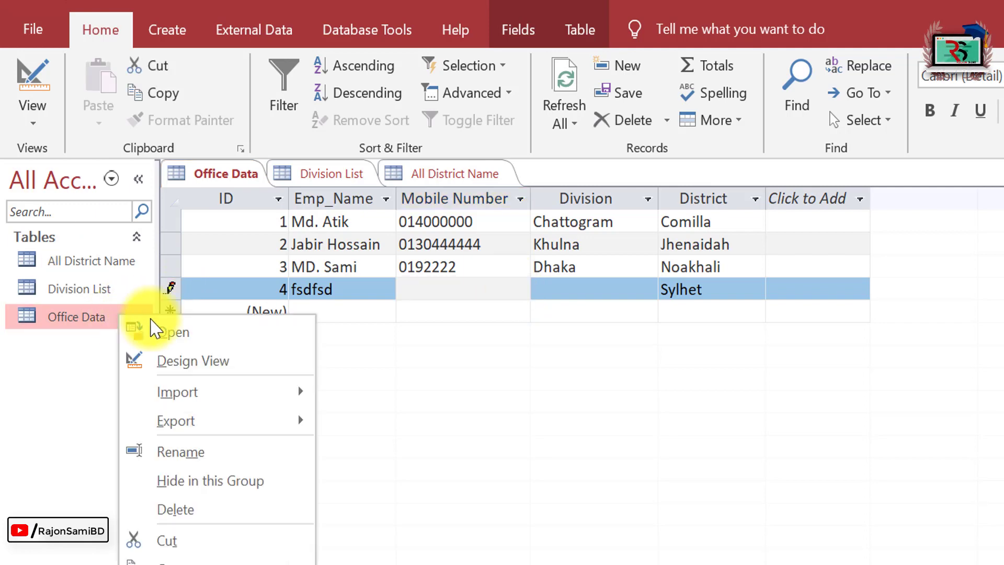
Open Office Data in Design View and show the District field's data type choices.
{"action": "left_click", "coordinate": [196, 359]}
{"action": "left_click", "coordinate": [562, 309]}
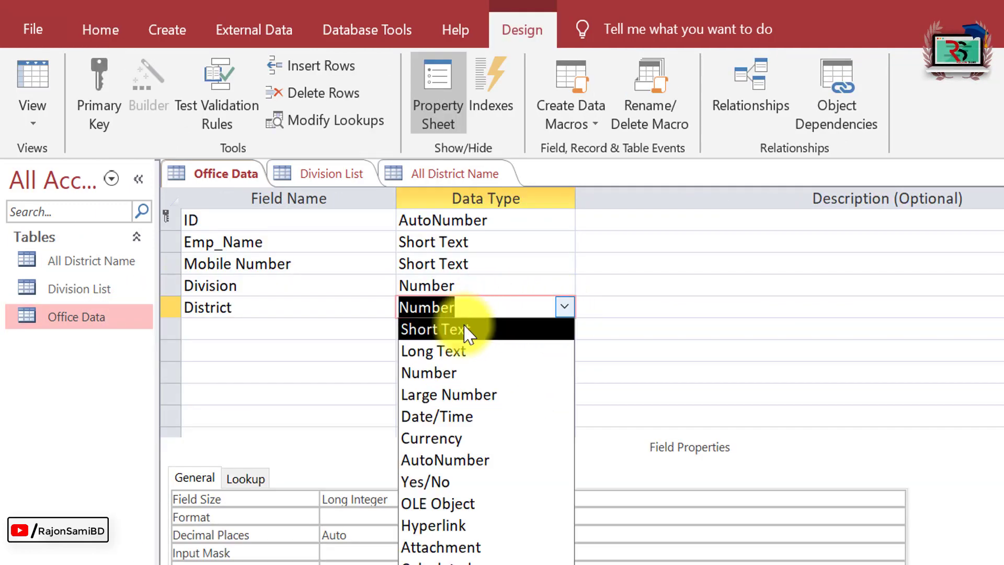